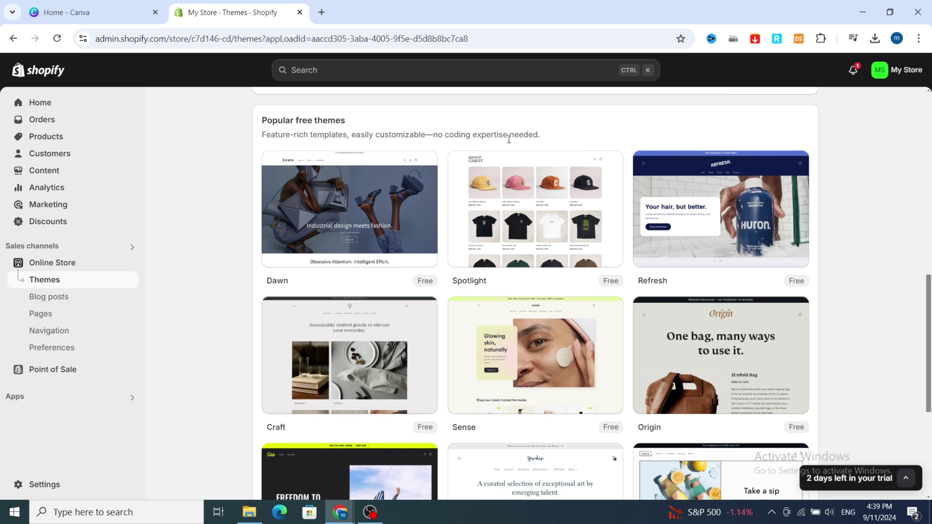
Look through the popular free themes offered for the online store, including Dawn
scroll(865, 161, down, 3)
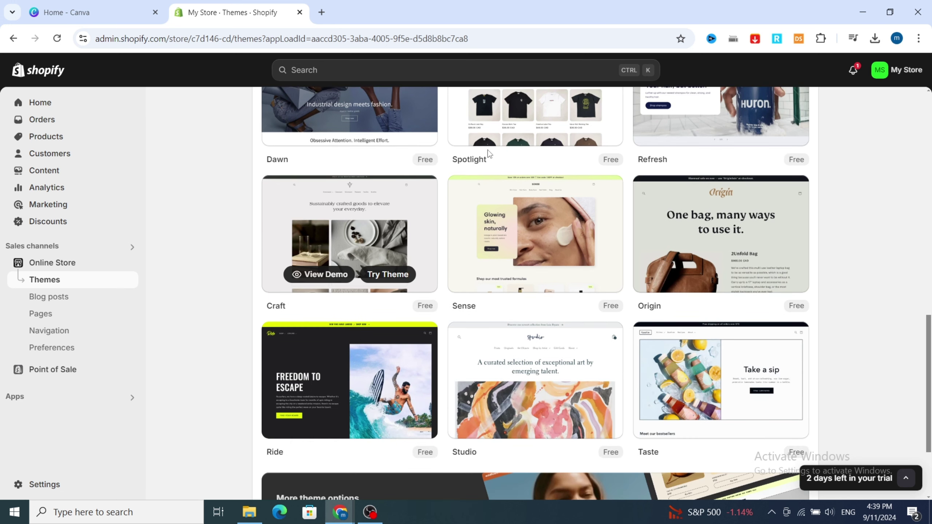
scroll(435, 263, down, 2)
scroll(435, 264, down, 1)
scroll(363, 165, up, 5)
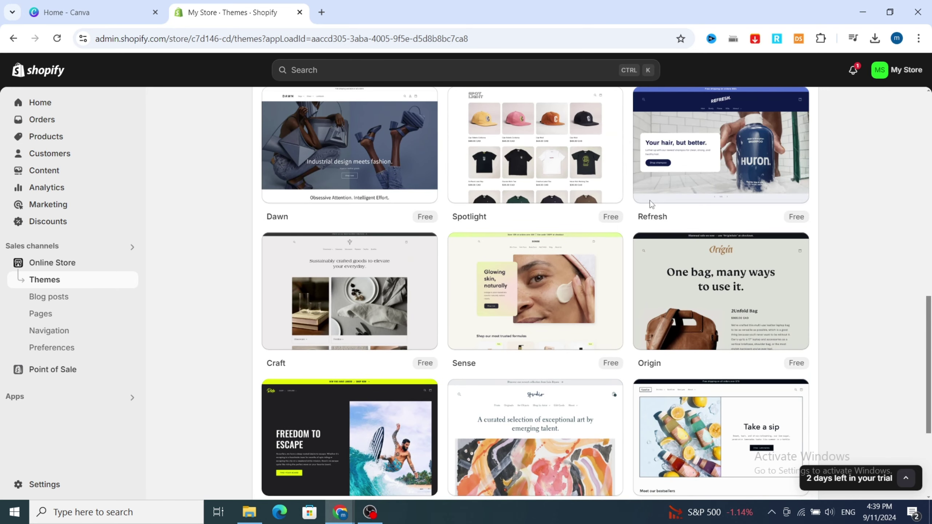
scroll(364, 165, up, 2)
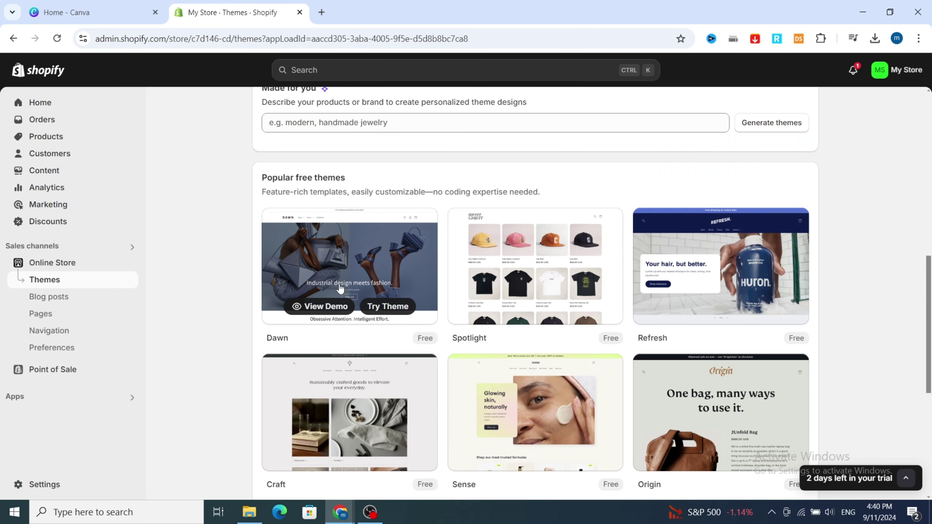
mouse_move(317, 319)
scroll(333, 292, up, 2)
scroll(264, 329, down, 2)
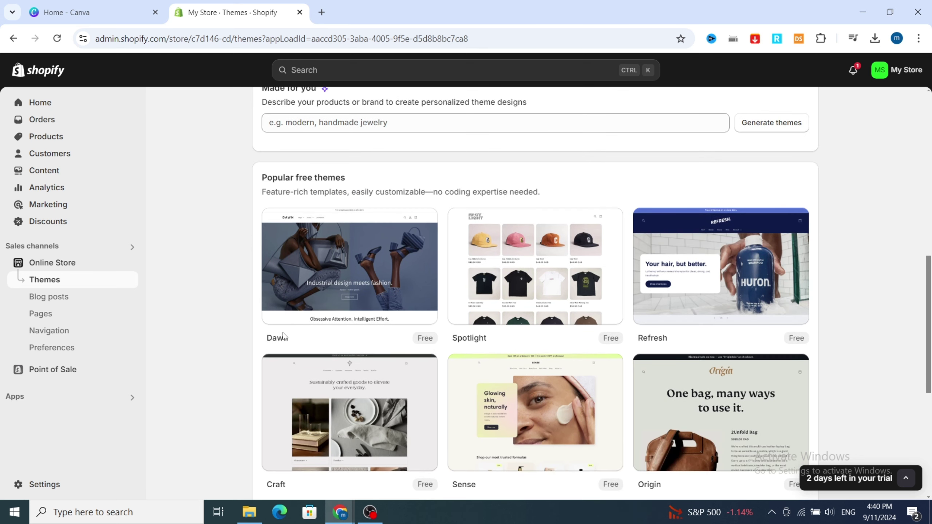
mouse_move(360, 314)
scroll(626, 198, up, 8)
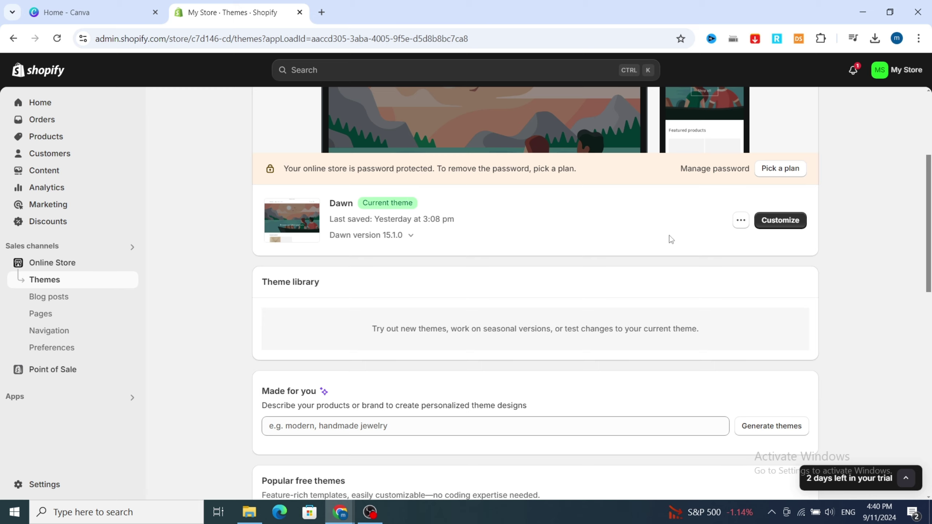
Open the current Dawn theme for customization and look over its home page preview
click(780, 224)
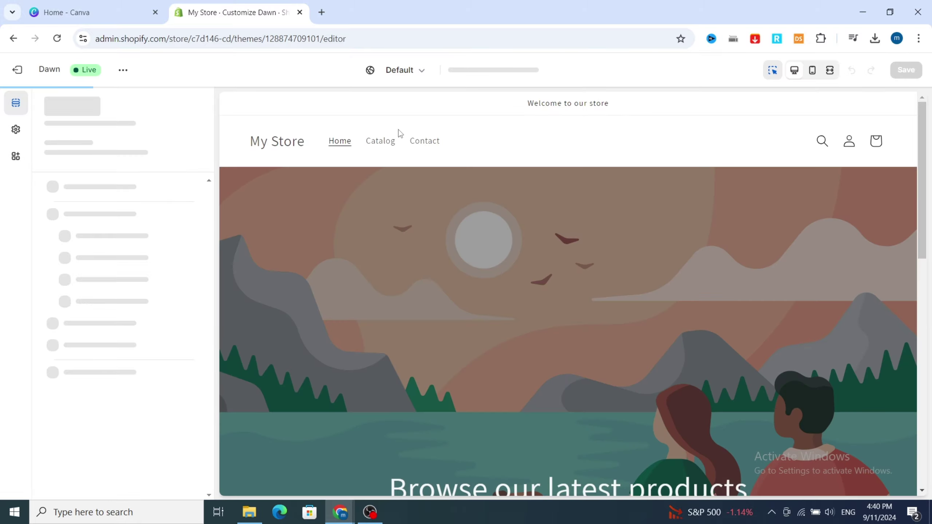
scroll(626, 205, down, 5)
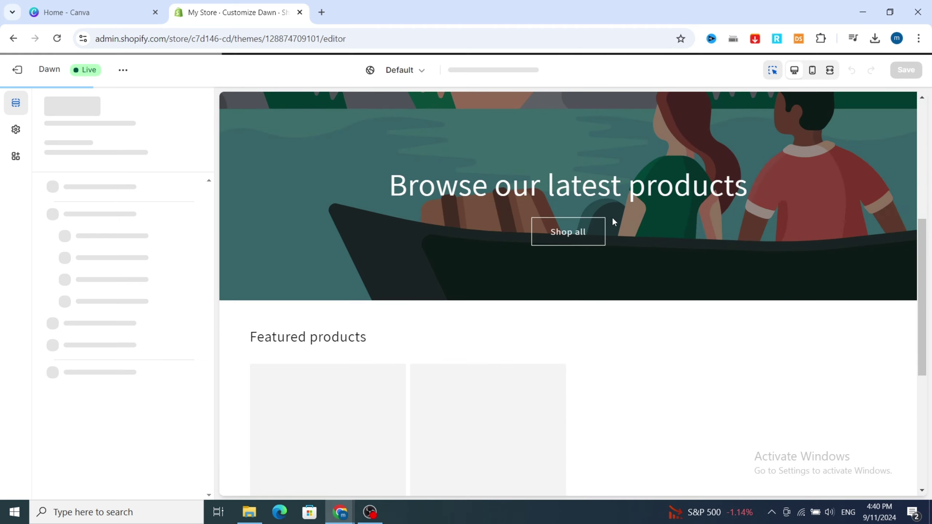
scroll(478, 233, up, 5)
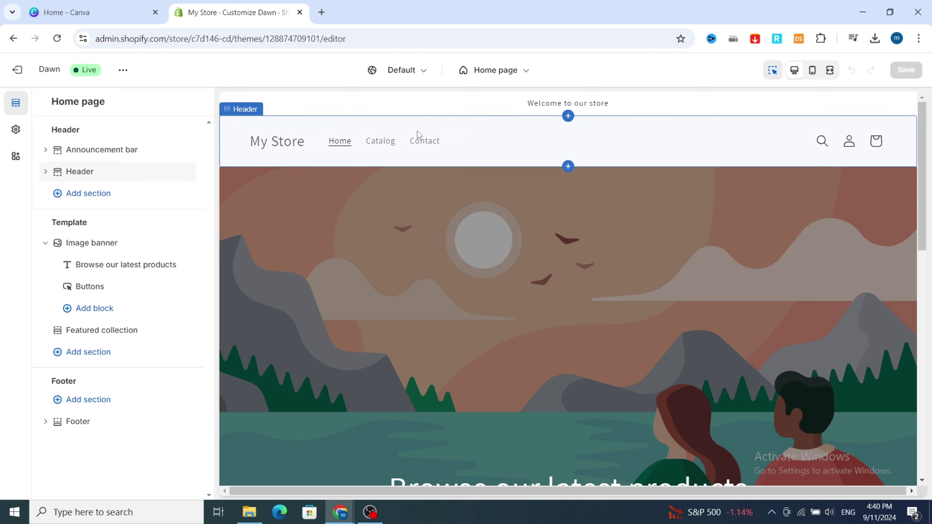
Set the announcement bar to Scheme 4, show social icons on desktop, and auto-rotate announcements every 4 seconds
click(484, 109)
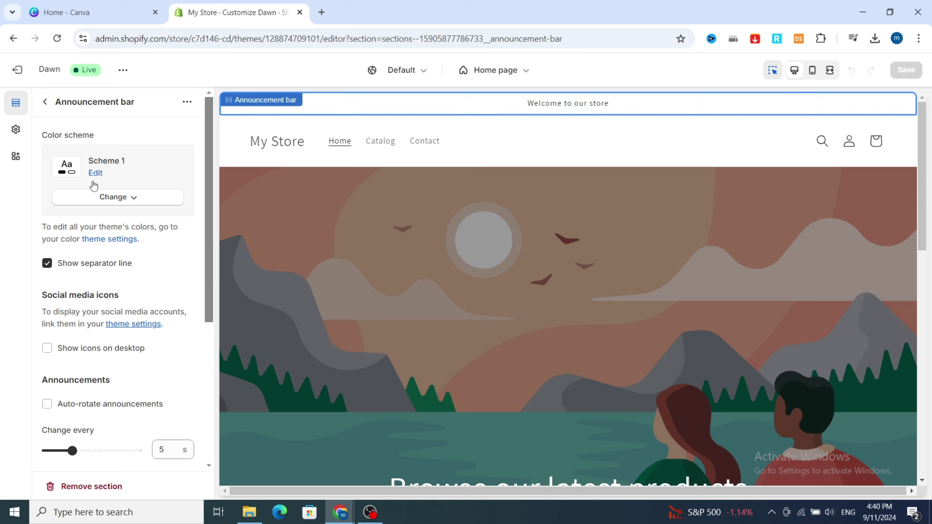
click(118, 200)
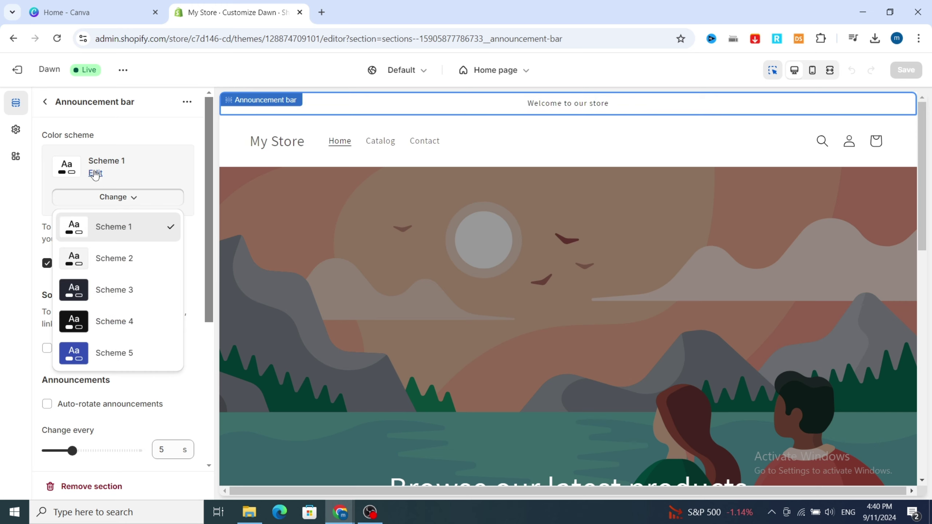
click(95, 320)
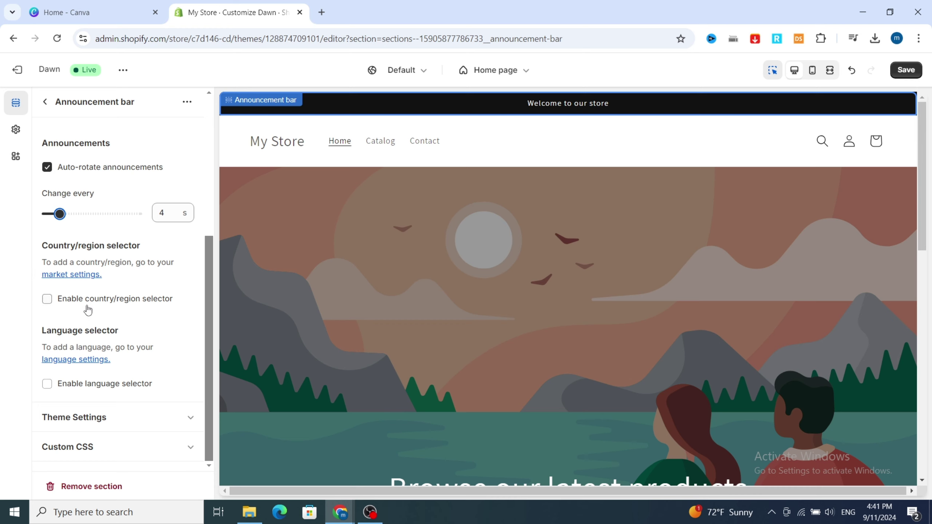
scroll(110, 404, up, 6)
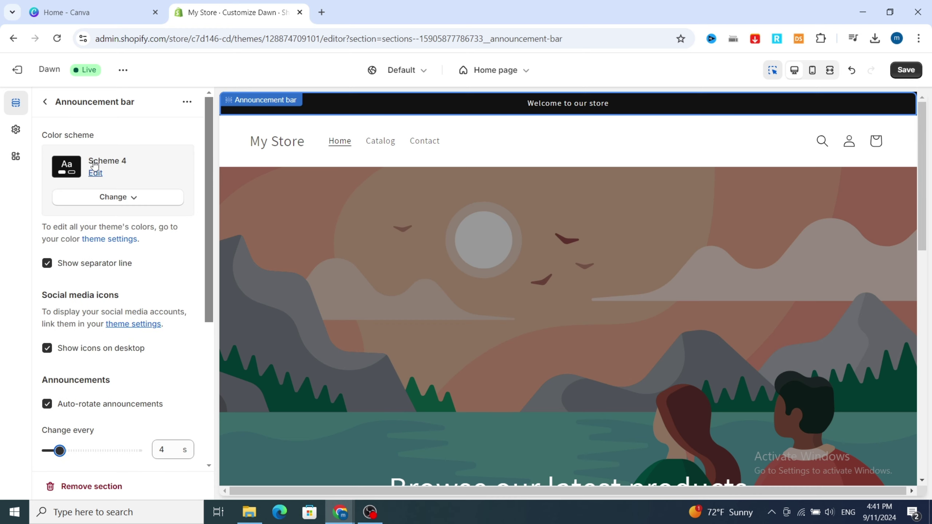
click(45, 104)
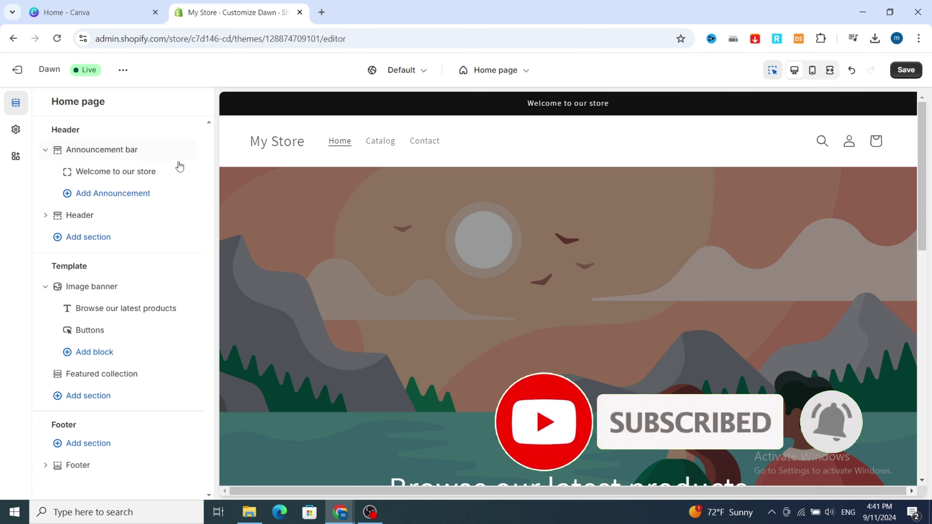
Replace the announcement text with "FREE SHIPPING ON ALL ORDERS OVER 60$"
click(118, 172)
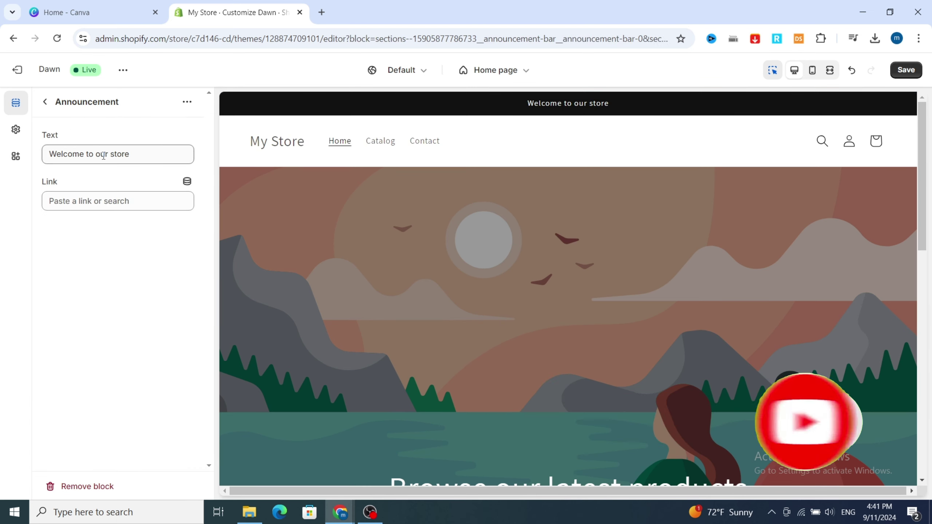
triple_click(103, 154)
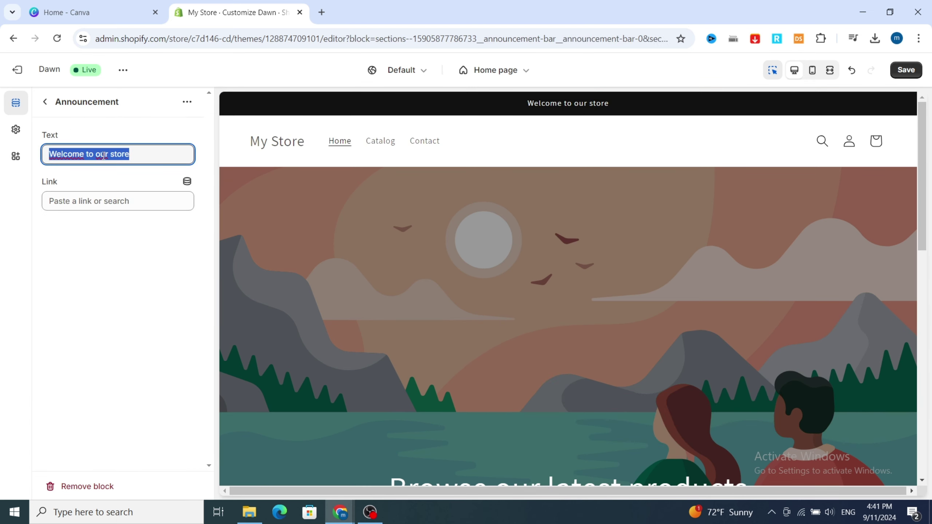
text(FREE SHIPPING ON ALL)
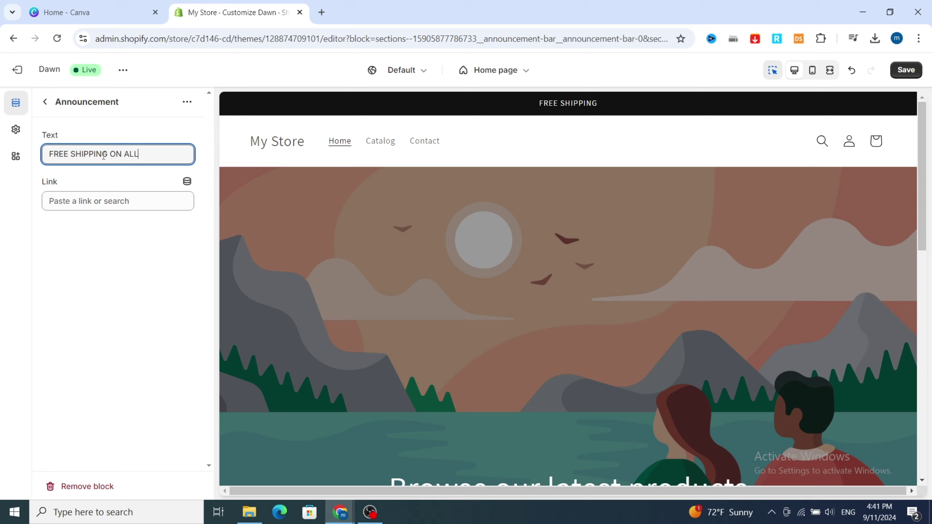
text(ERS)
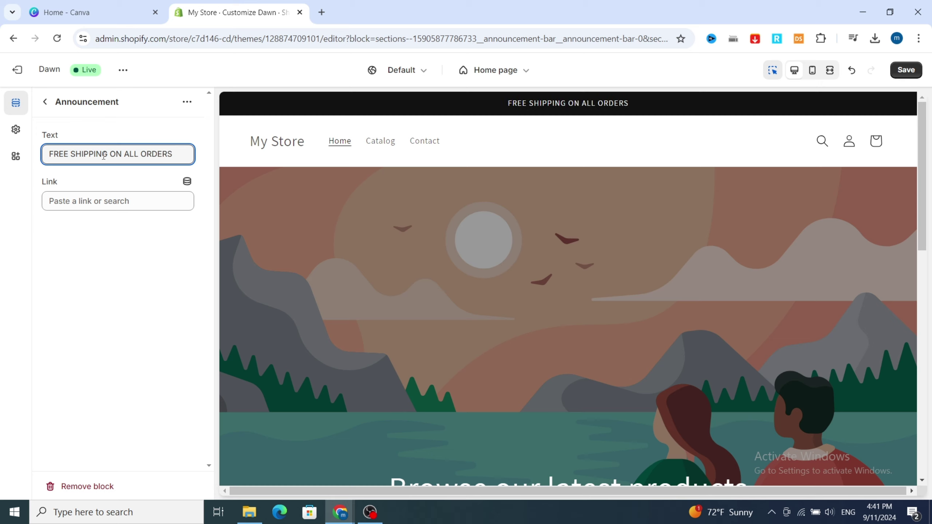
text( OVER)
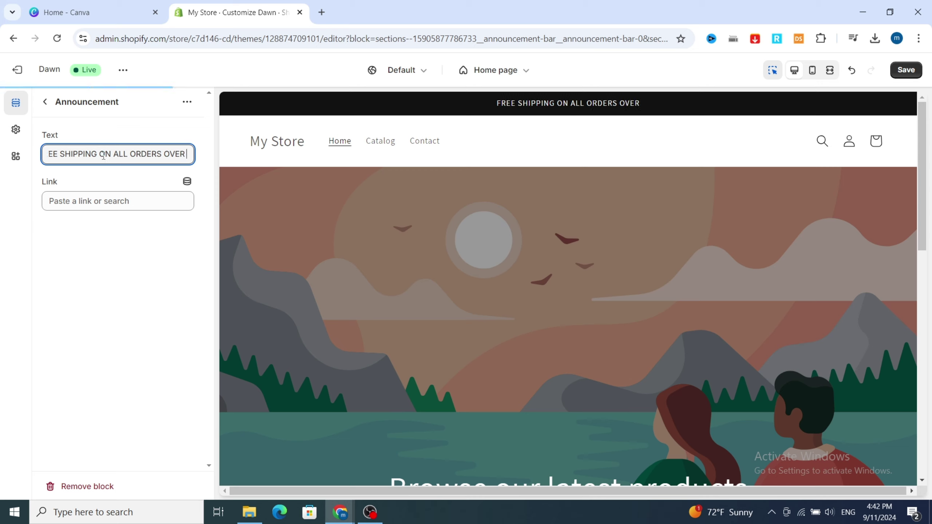
text( 60)
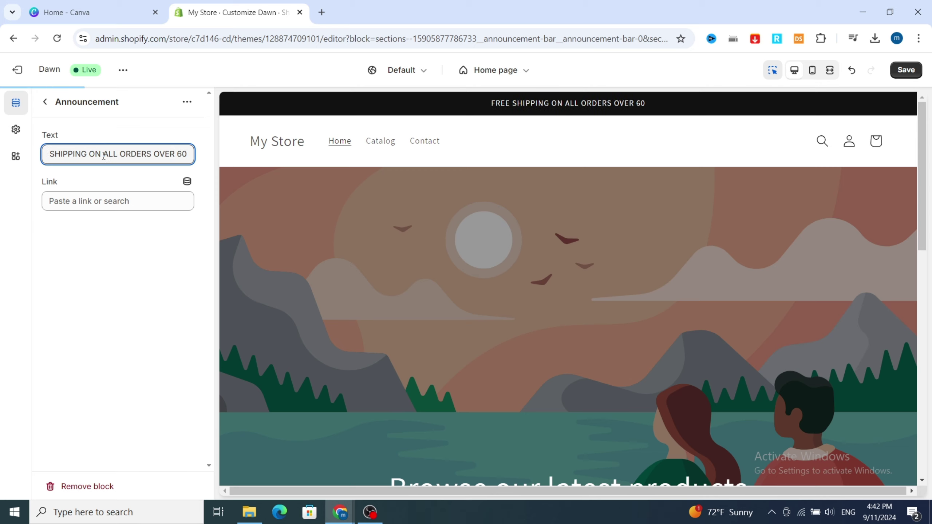
text($)
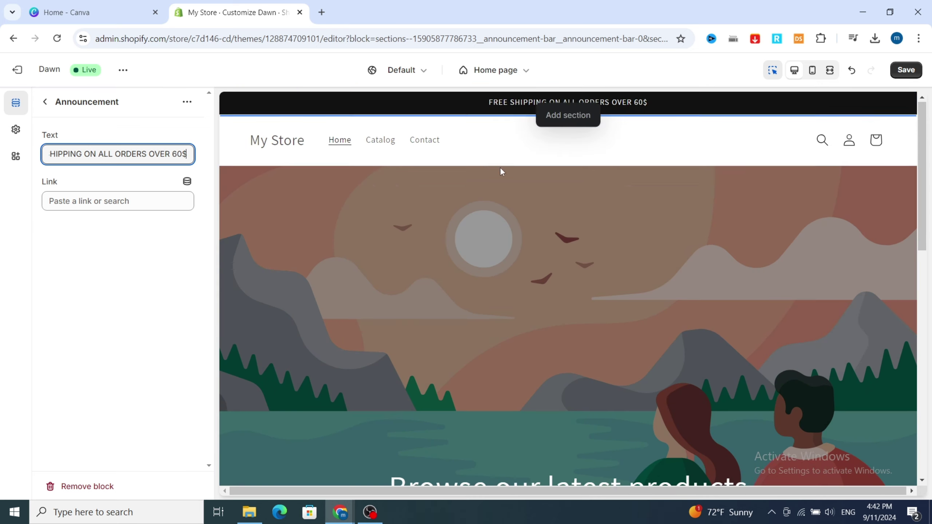
scroll(500, 170, down, 5)
click(45, 101)
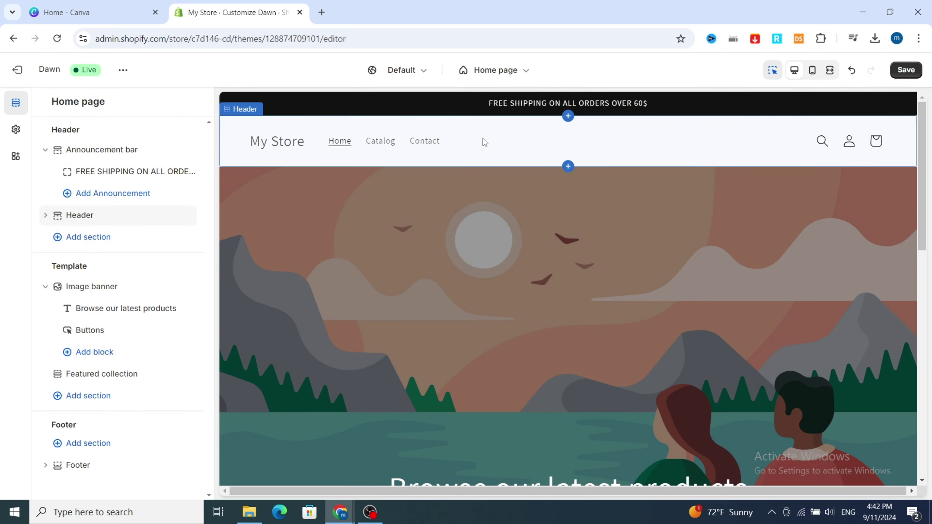
Set the header's desktop logo position to Top center and its color scheme to Scheme 4
click(483, 142)
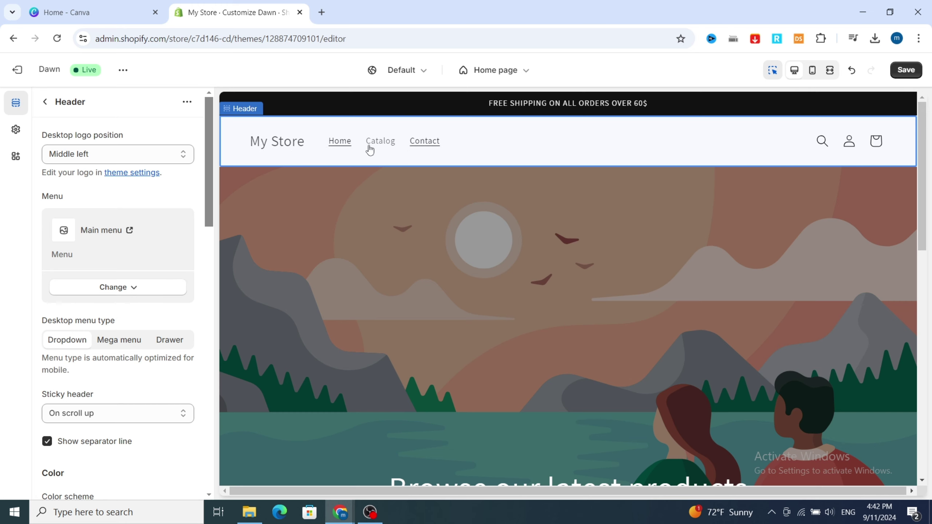
click(337, 145)
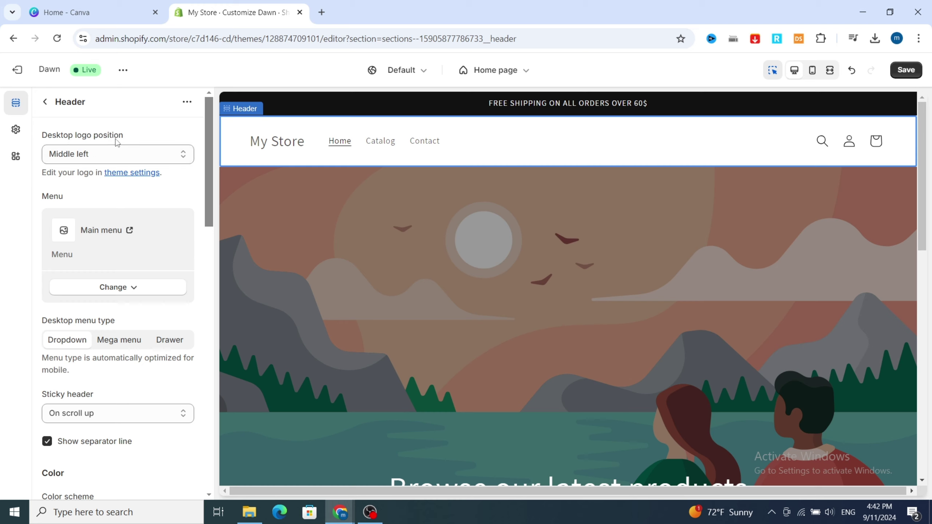
click(161, 158)
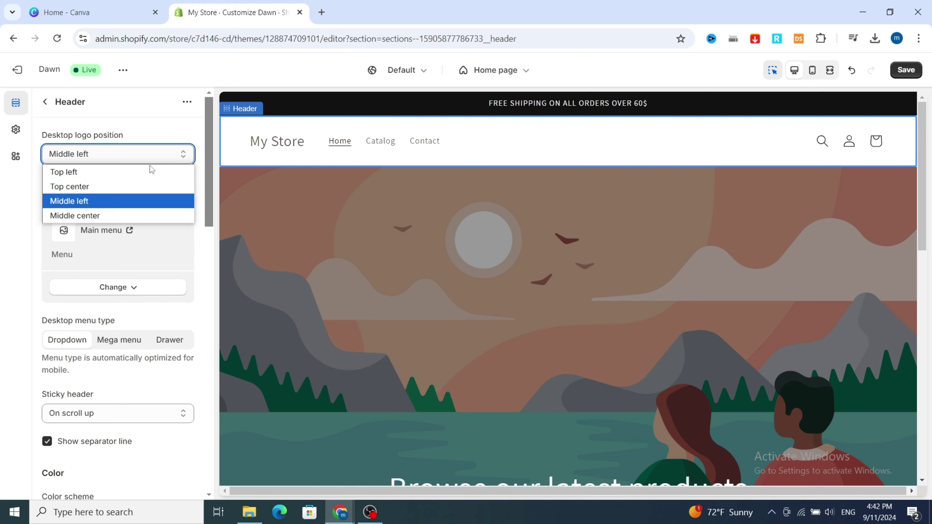
click(68, 187)
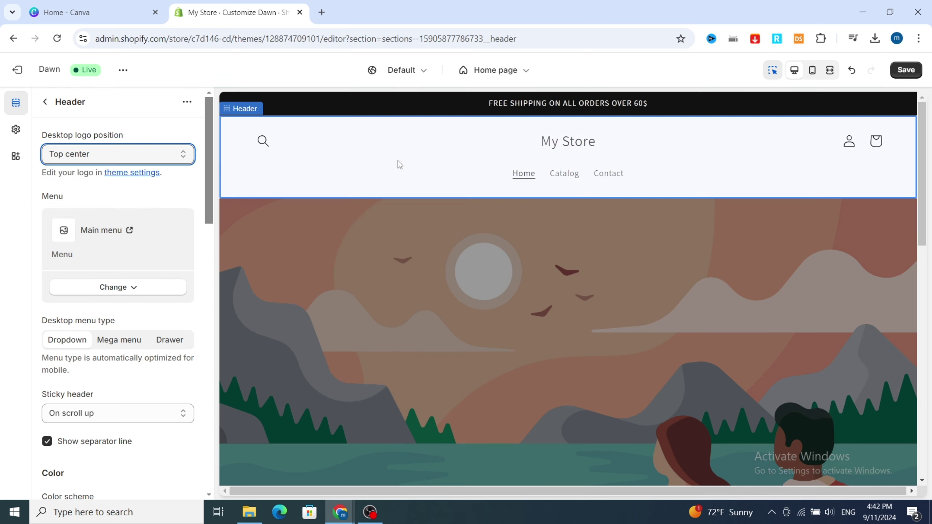
scroll(124, 220, down, 5)
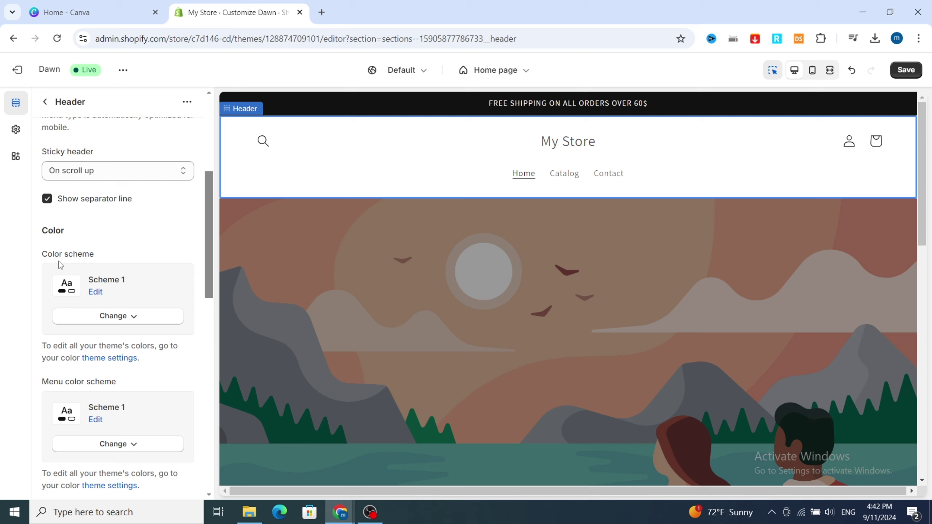
click(115, 320)
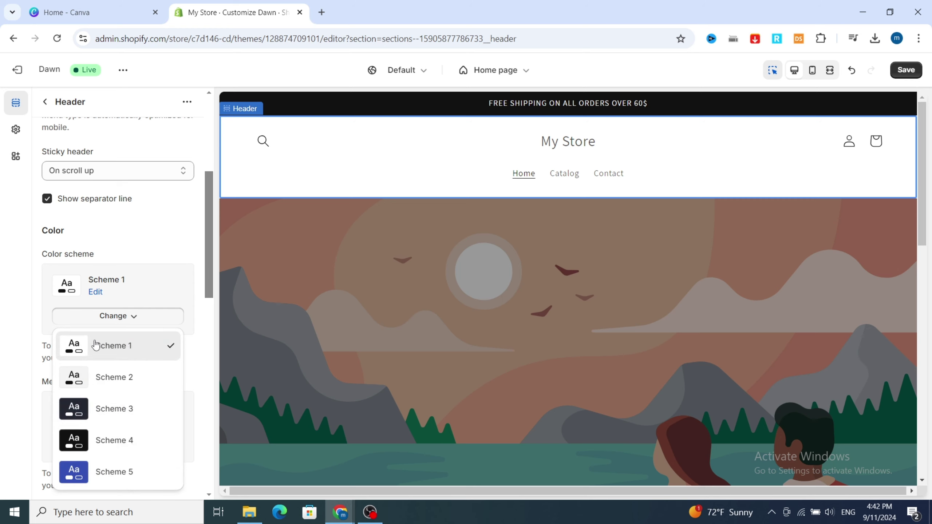
click(81, 442)
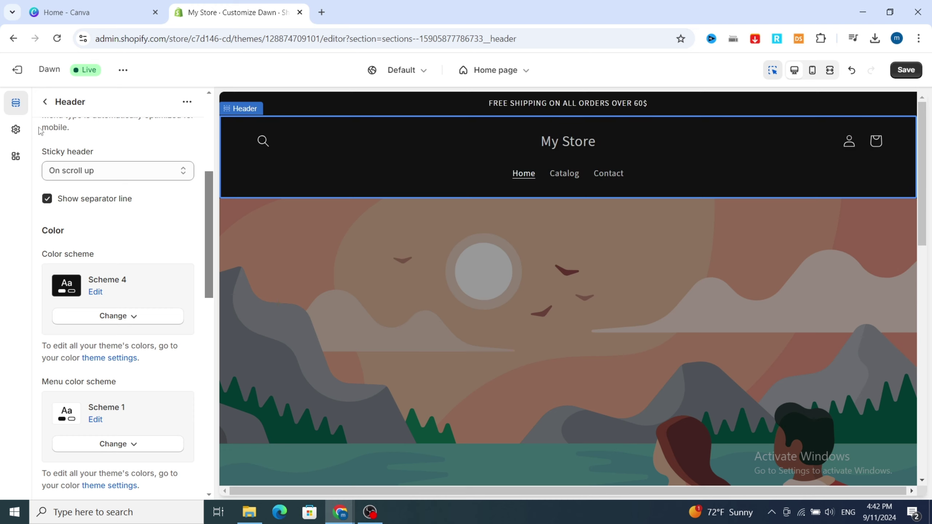
Add the white-on-black AS monogram PNG as the logo in the theme settings and set its desktop width to 70 px
click(16, 131)
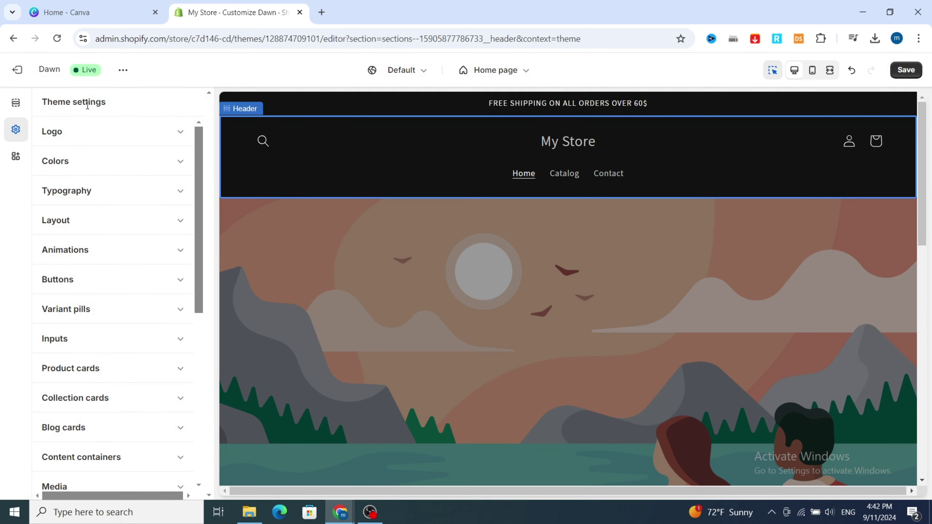
click(63, 133)
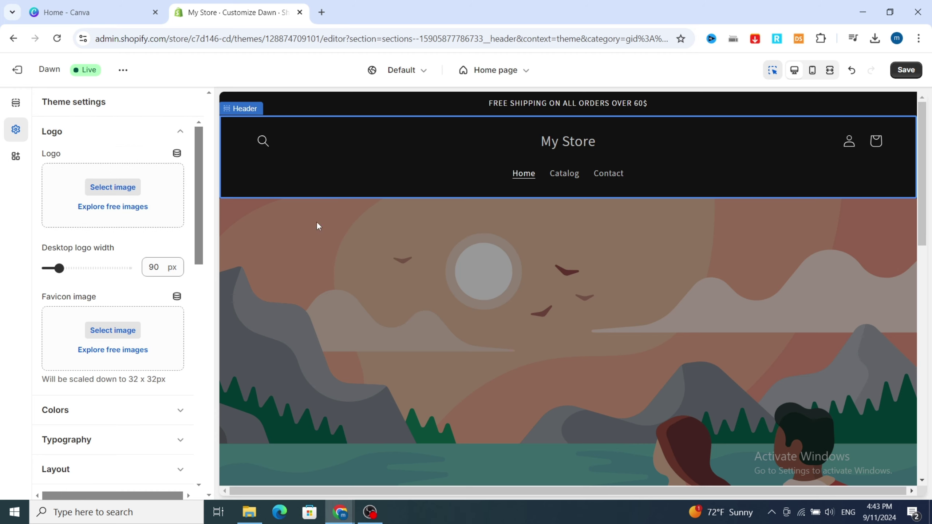
click(114, 187)
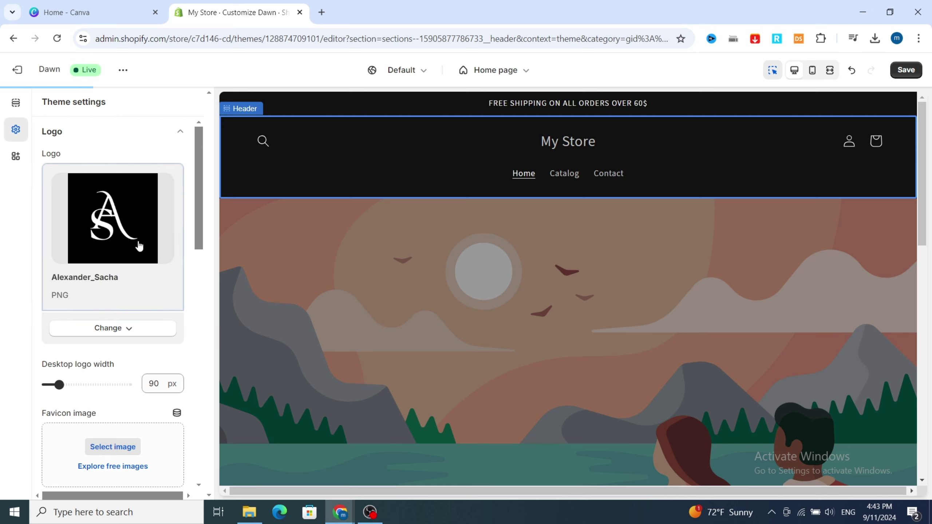
scroll(92, 329, down, 2)
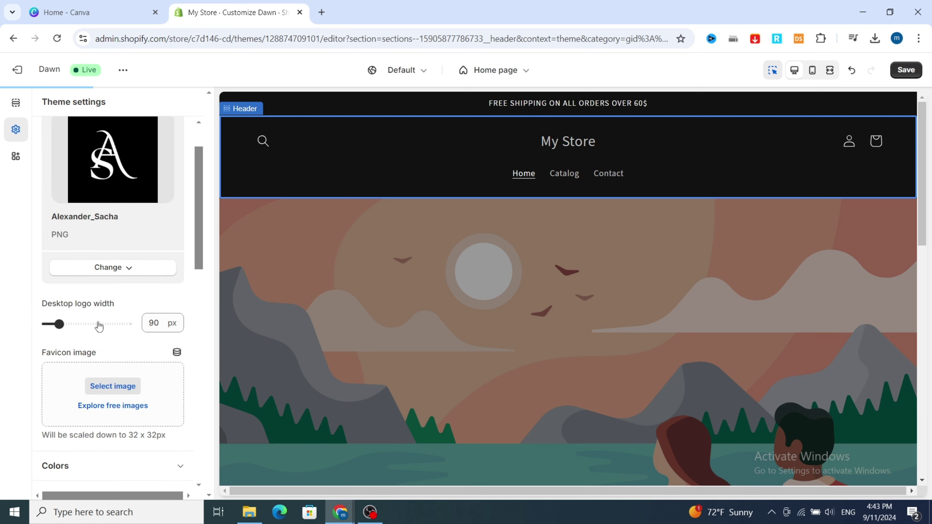
click(59, 323)
drag(58, 323, 52, 323)
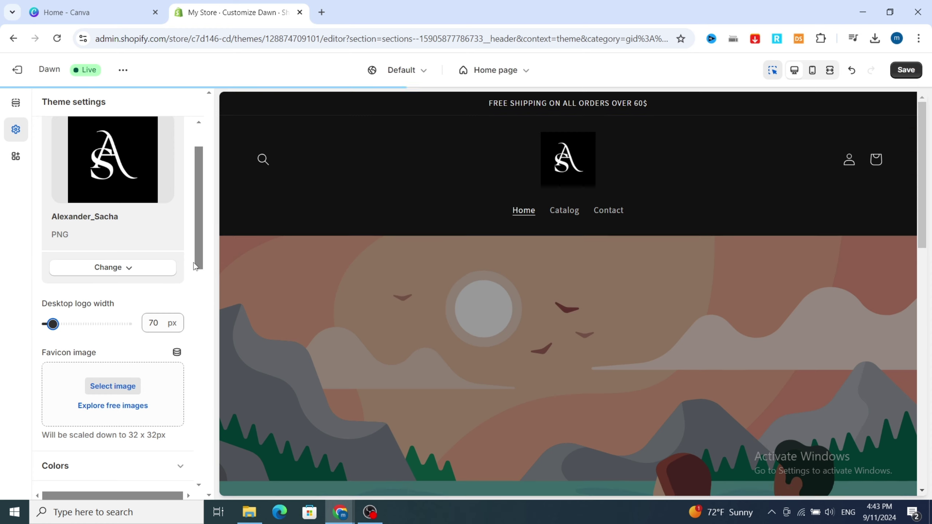
Look over the remaining theme settings categories and save the theme changes
scroll(175, 304, down, 12)
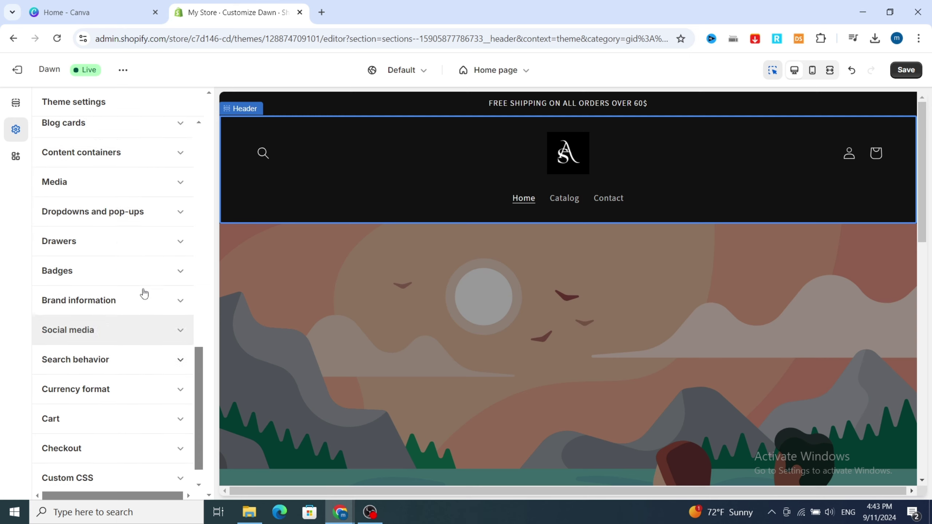
scroll(141, 291, up, 8)
click(907, 71)
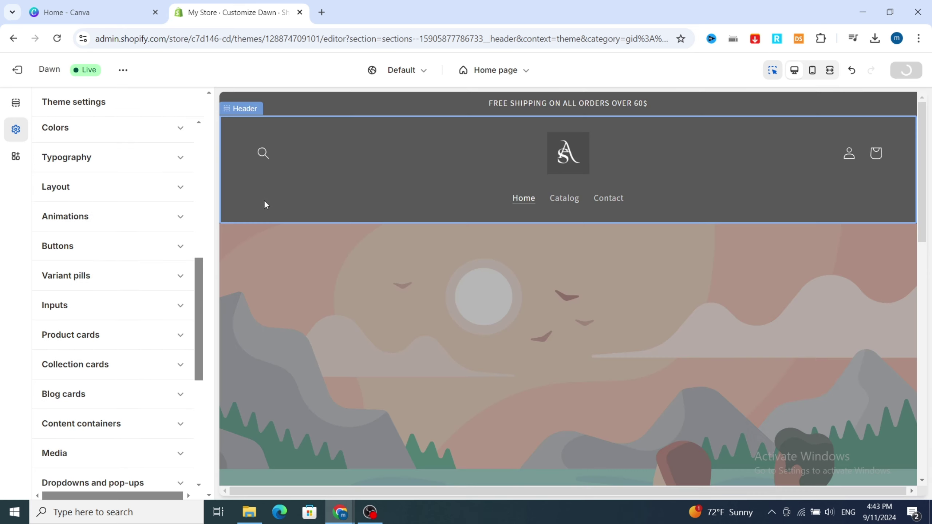
Set the header's sticky header option to None and check the header's scrolling behavior in the store preview
scroll(139, 183, up, 5)
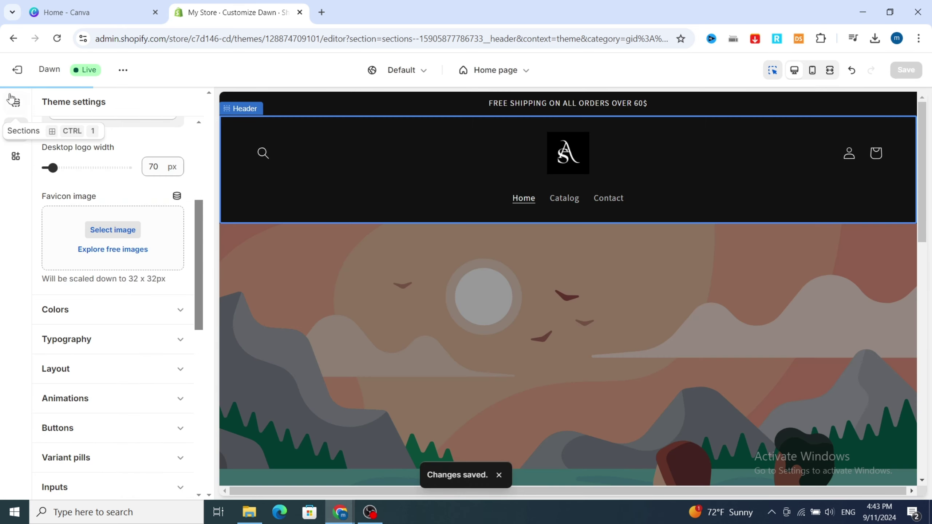
click(452, 156)
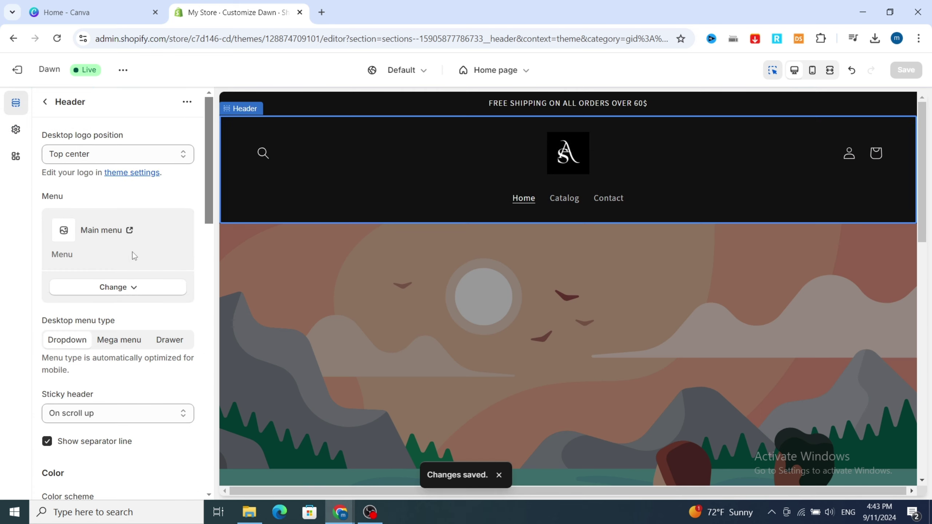
scroll(91, 318, down, 3)
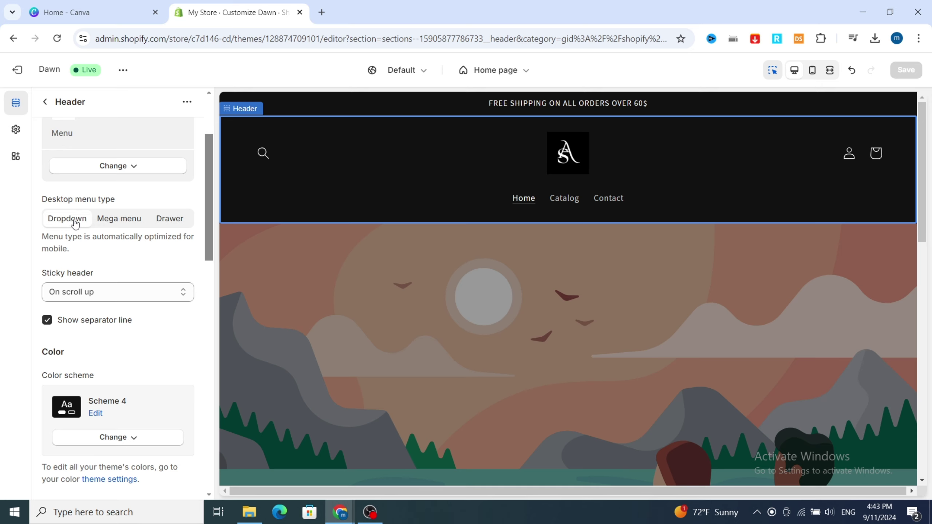
click(90, 287)
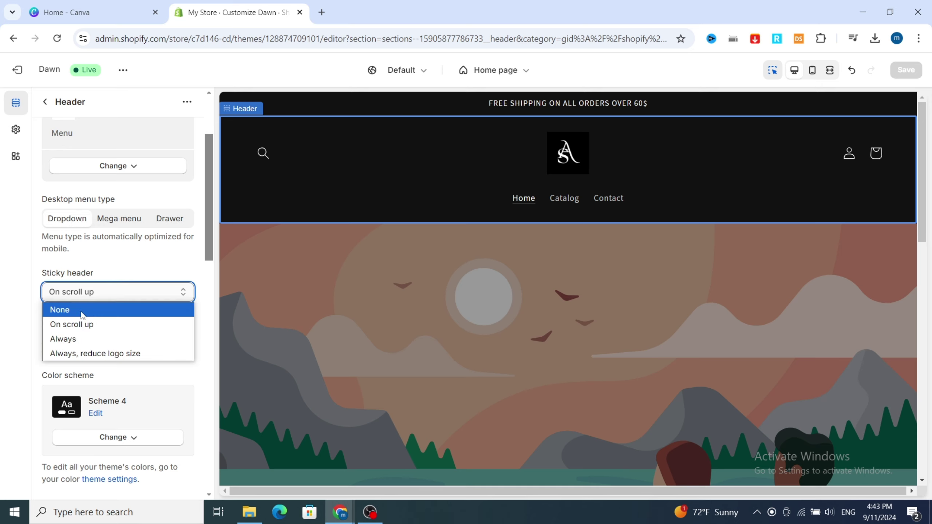
click(74, 309)
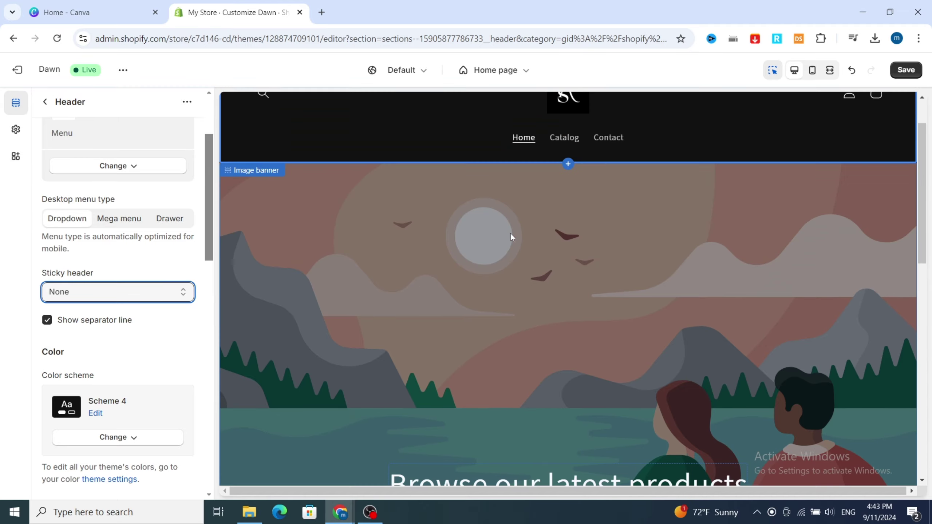
scroll(543, 239, down, 5)
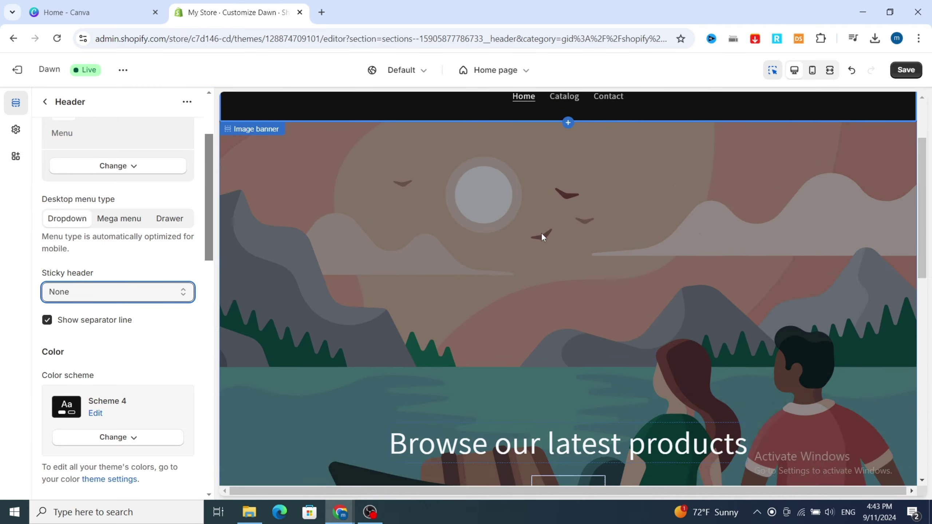
scroll(511, 215, up, 5)
scroll(512, 220, down, 5)
scroll(513, 223, up, 5)
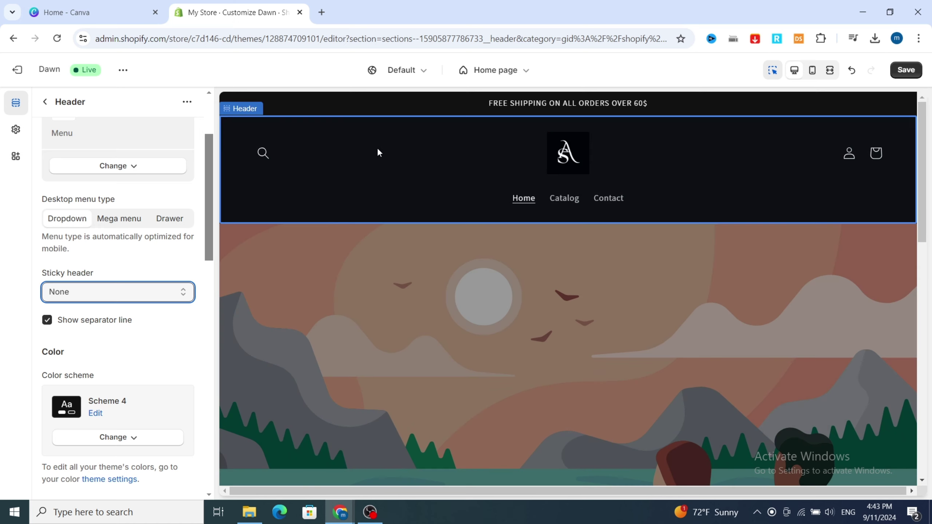
Set the header's menu color scheme to Scheme 4 and review the colors defined in that scheme
scroll(125, 287, down, 5)
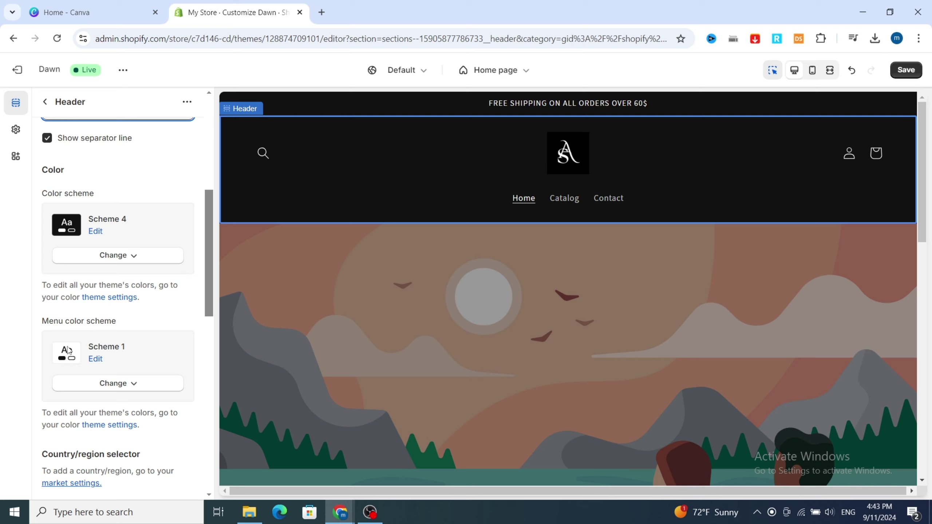
click(112, 388)
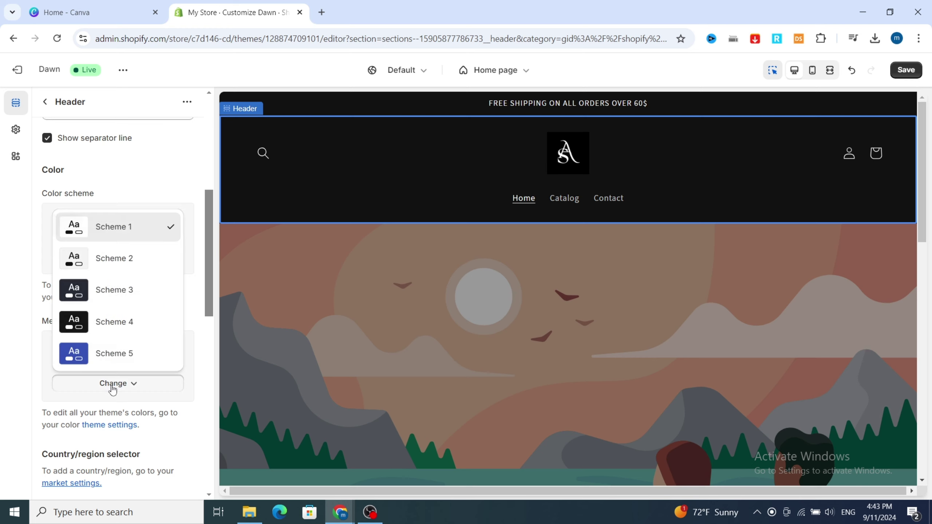
click(106, 323)
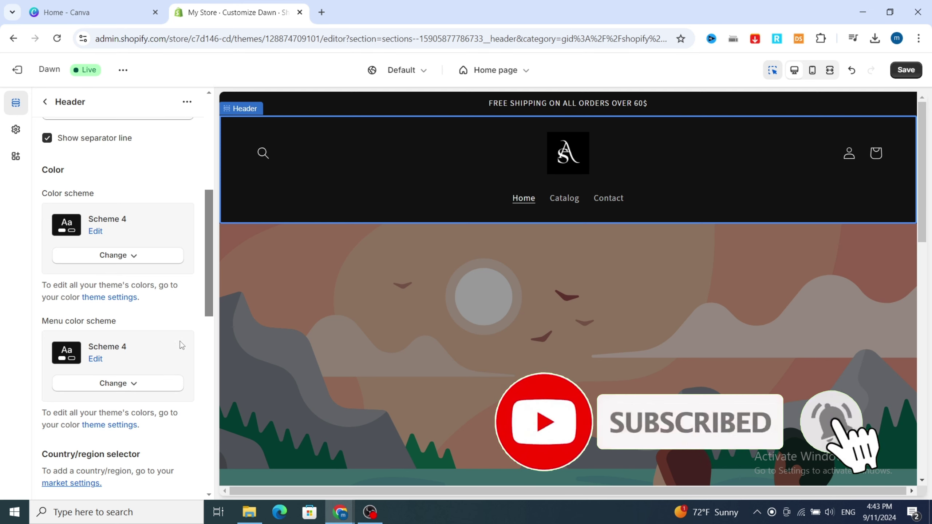
click(95, 359)
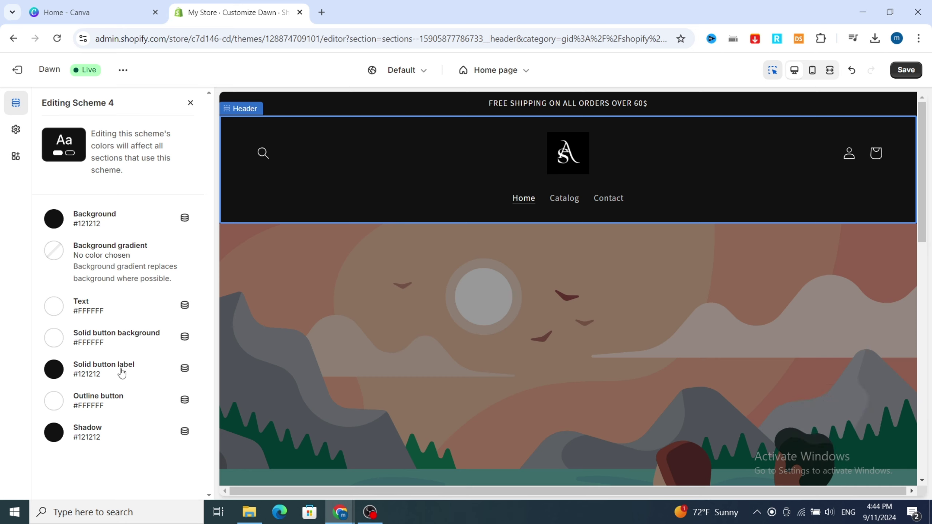
click(191, 102)
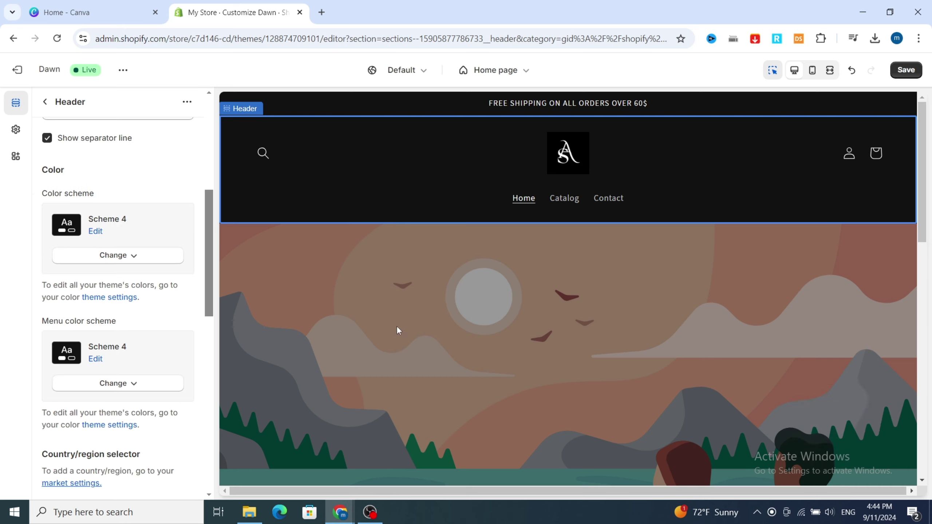
Select the home page's image banner section, switch to Canva and create a custom-size design of 4320 × 2160 px
scroll(478, 323, down, 3)
click(440, 238)
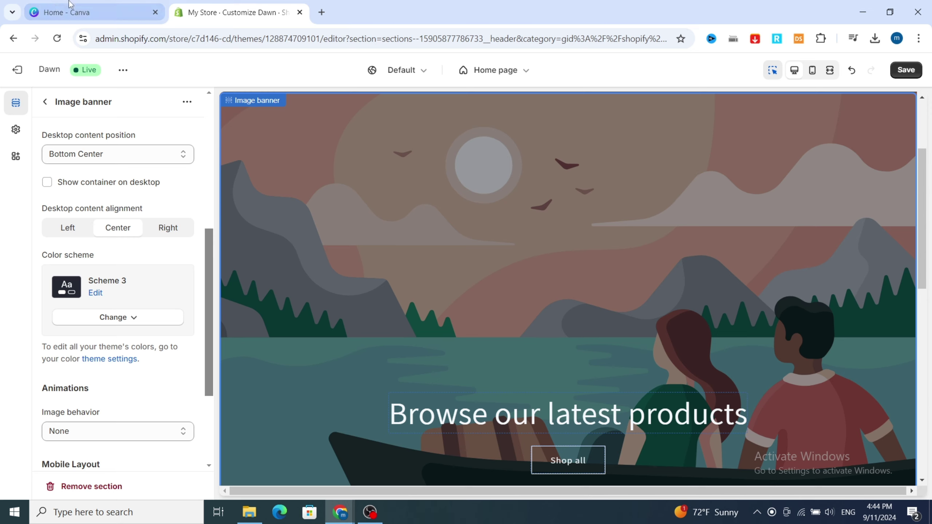
click(57, 9)
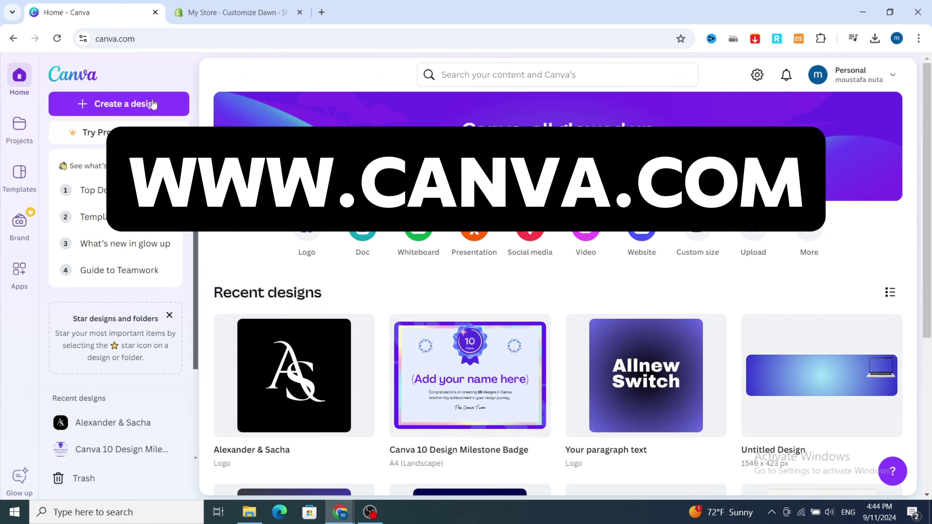
click(105, 109)
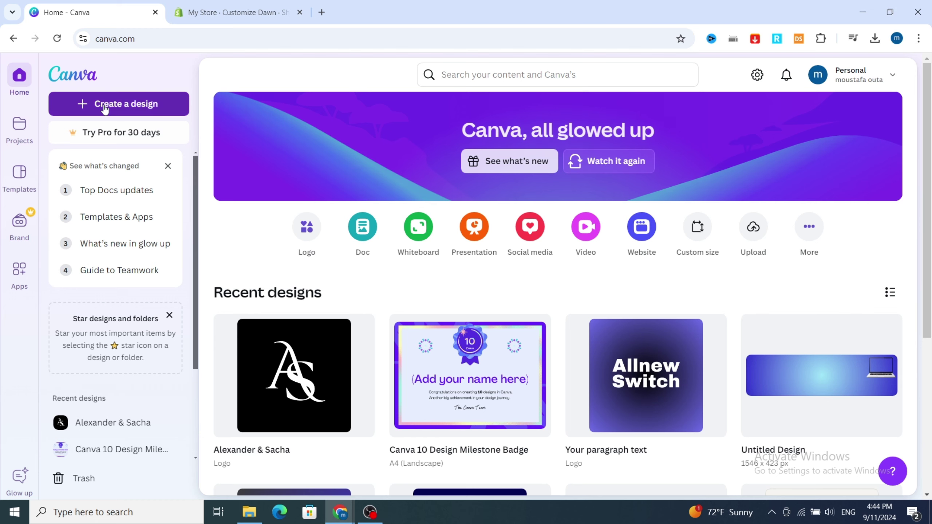
click(105, 106)
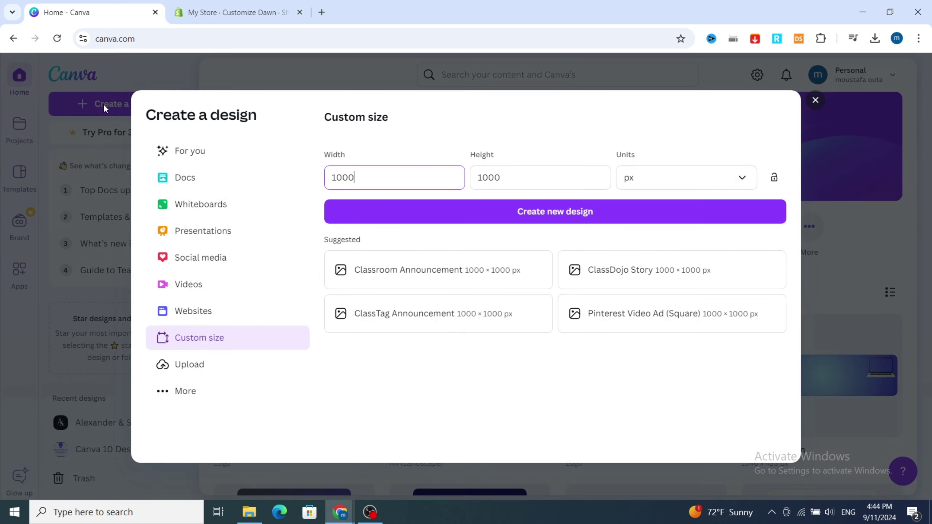
double_click(379, 174)
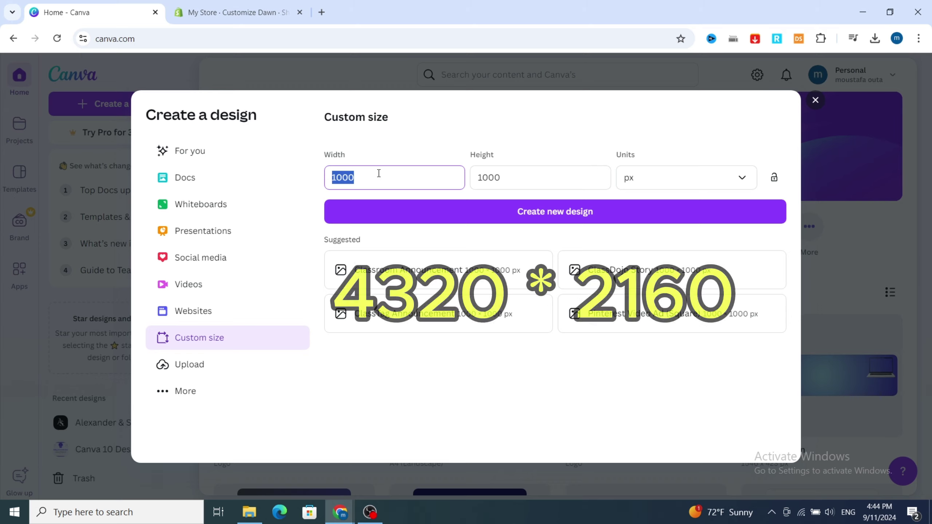
text(4320)
key(Tab)
text(2160)
click(517, 212)
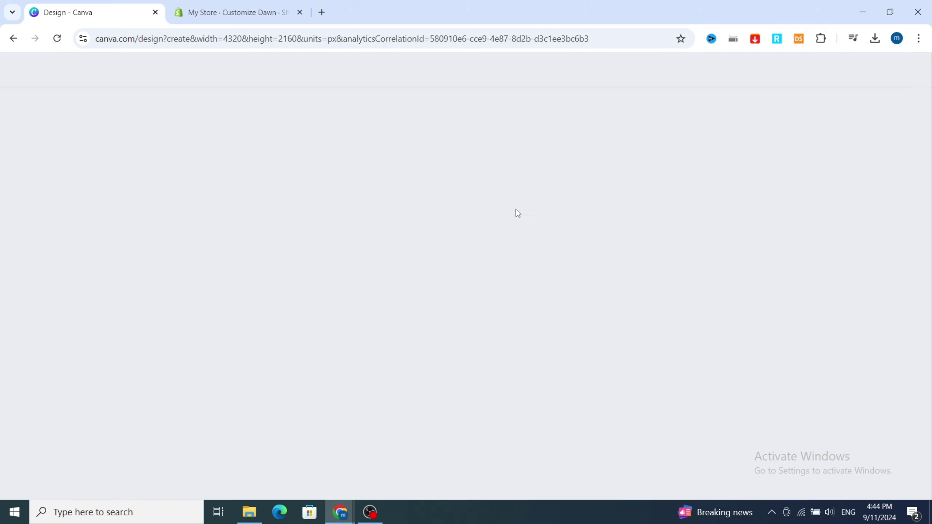
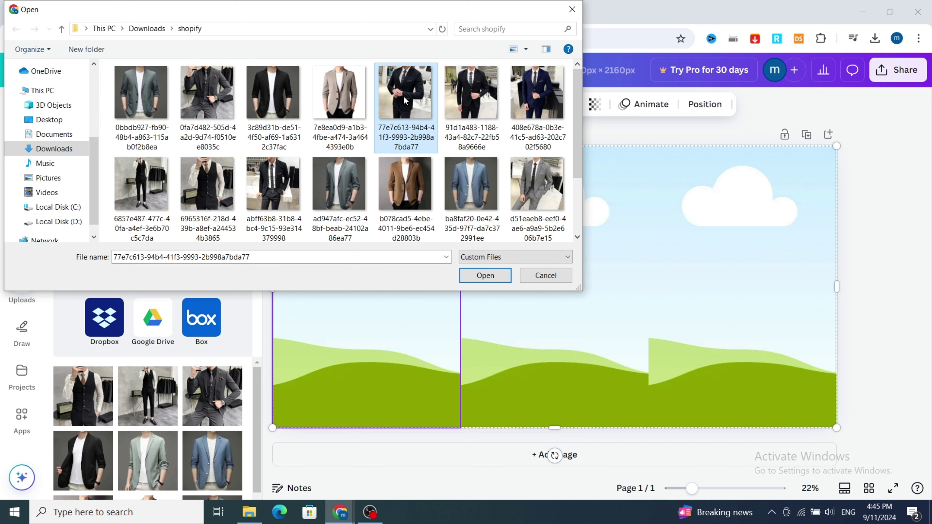
Upload the three black-suit photos from the shopify folder and fill the three grid cells with the vest, open-suit and clasped-hands photos in order
ctrl+click(207, 184)
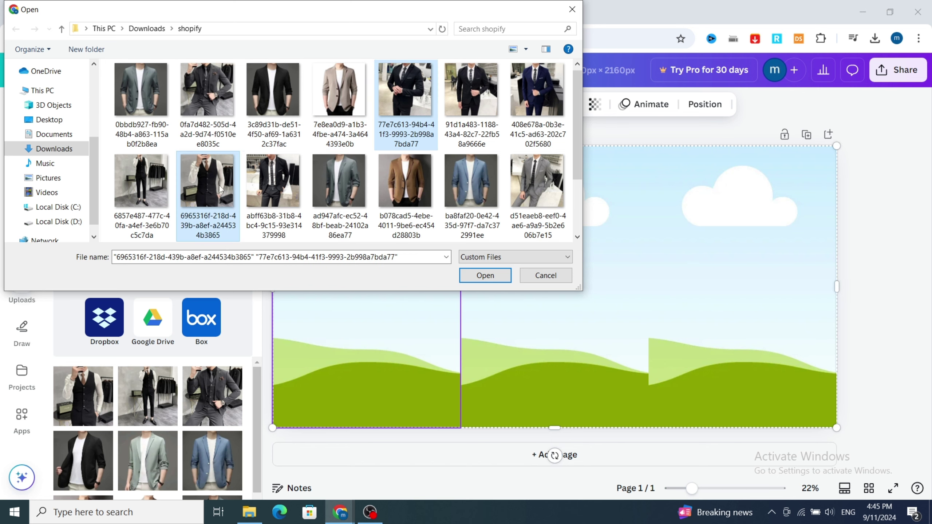
ctrl+click(276, 191)
click(487, 282)
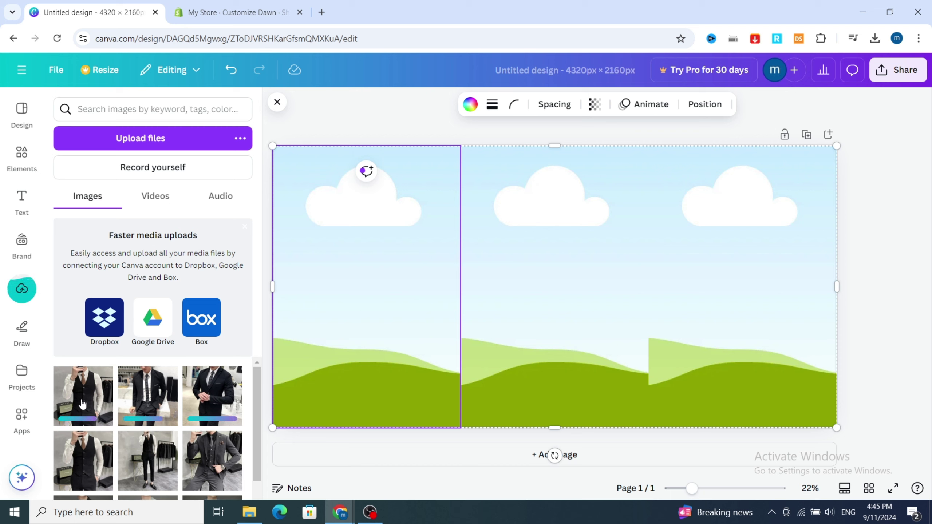
drag(218, 366, 332, 308)
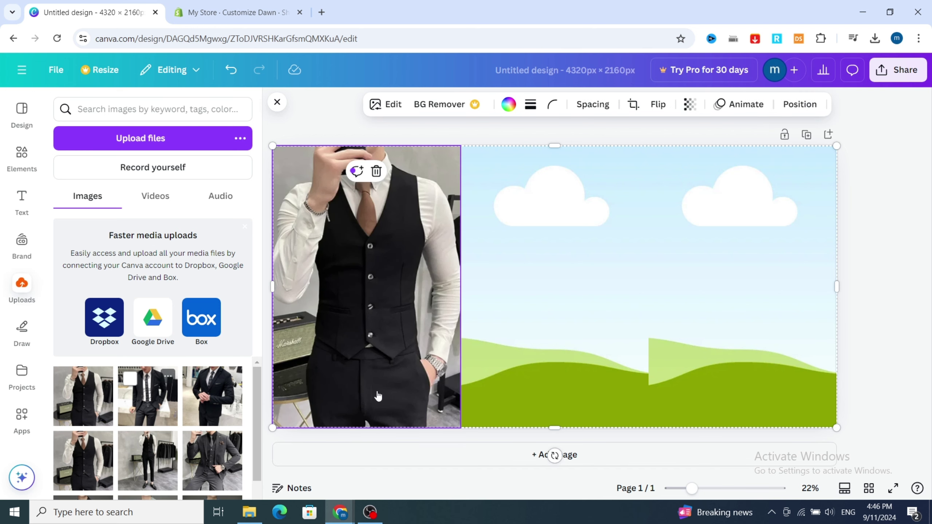
drag(147, 396, 523, 342)
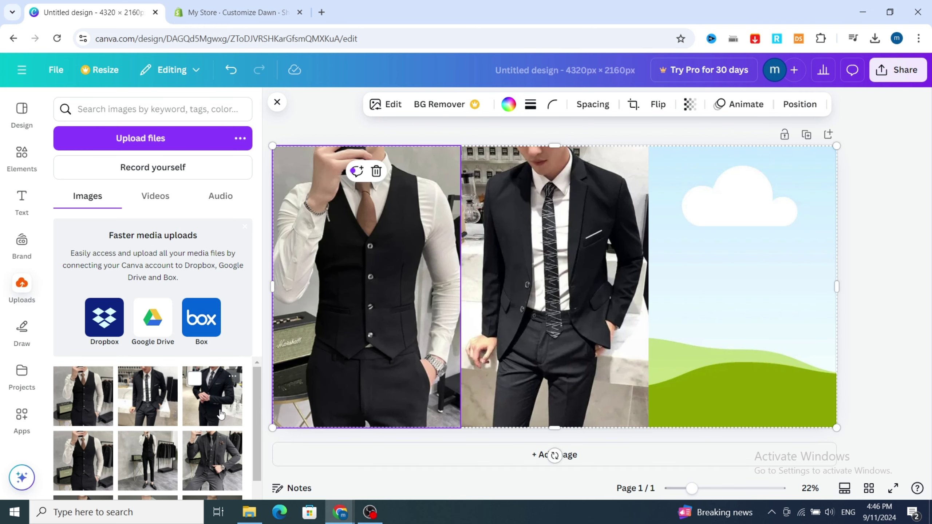
drag(221, 414, 709, 347)
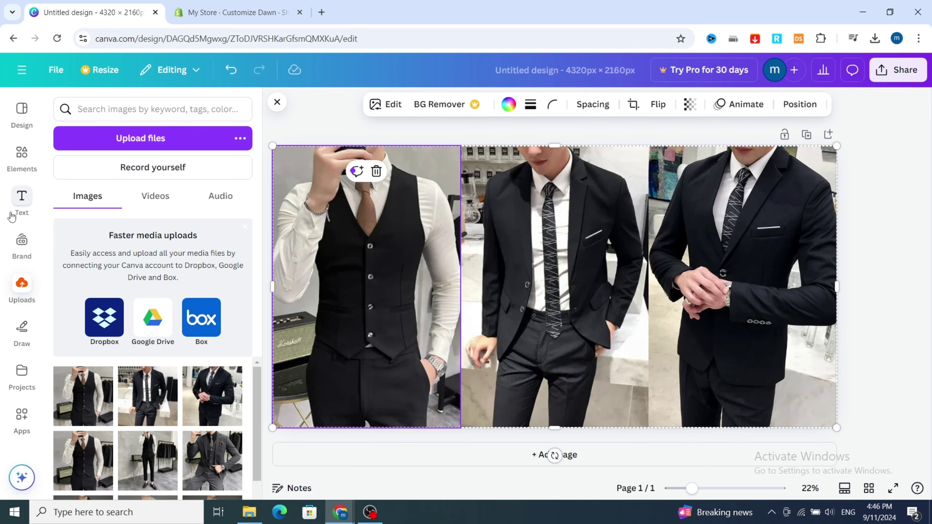
Add the free "FIVE TIPS FOR GREAT SKIN" font combination over the middle photo and open its text for editing
click(21, 203)
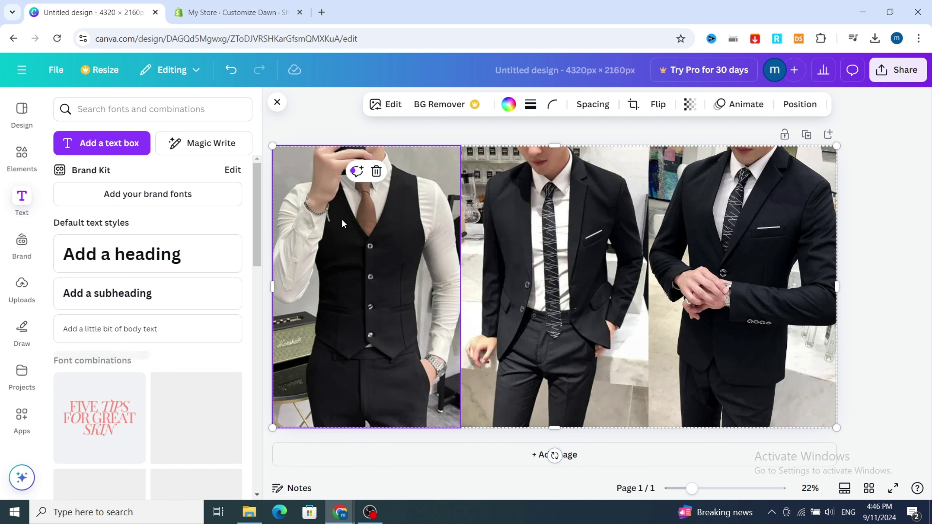
scroll(152, 282, down, 3)
scroll(152, 283, down, 5)
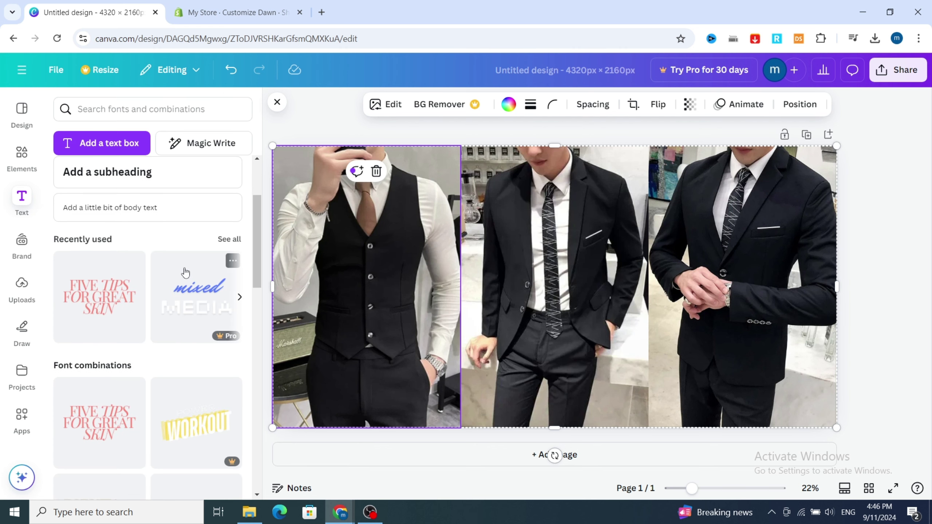
scroll(162, 331, up, 5)
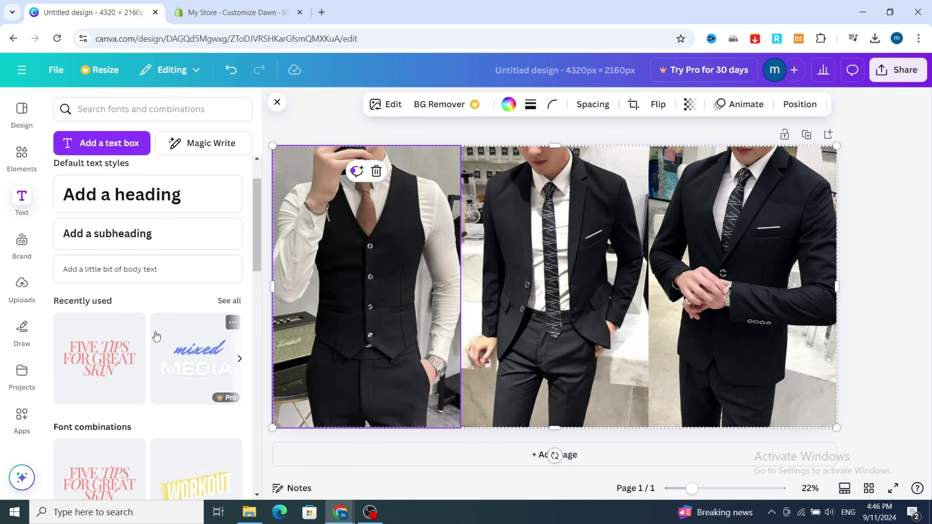
scroll(101, 322, down, 5)
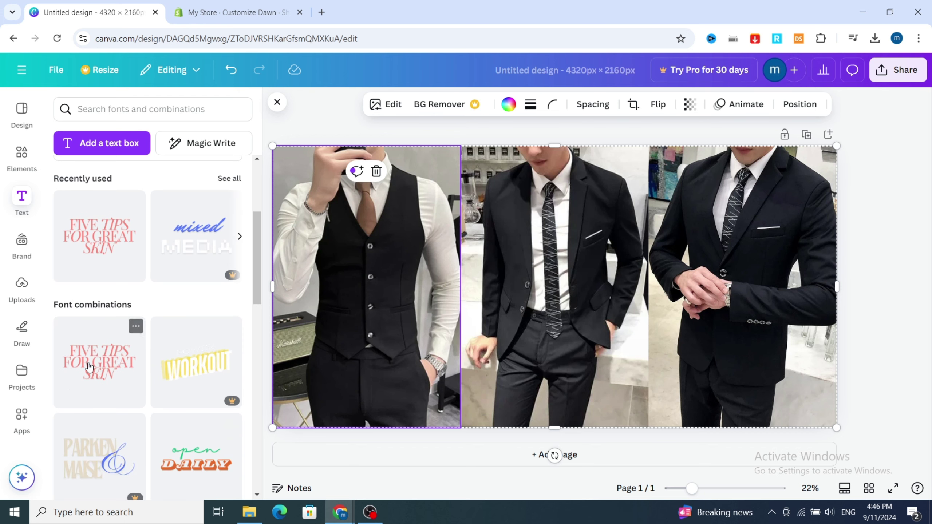
drag(89, 366, 558, 292)
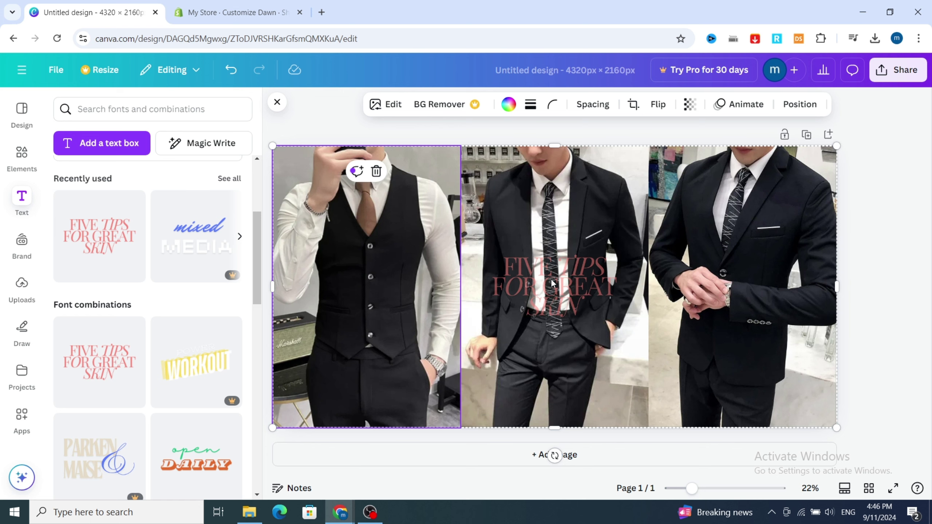
drag(532, 284, 537, 284)
double_click(537, 285)
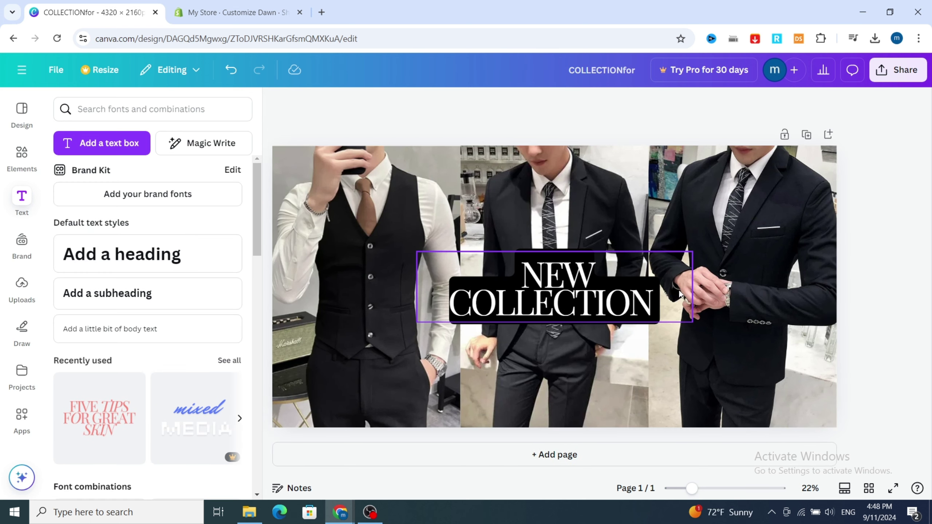
Download the "NEW COLLECTION" banner design as a PNG and switch back to the image banner in the Shopify theme editor
click(895, 75)
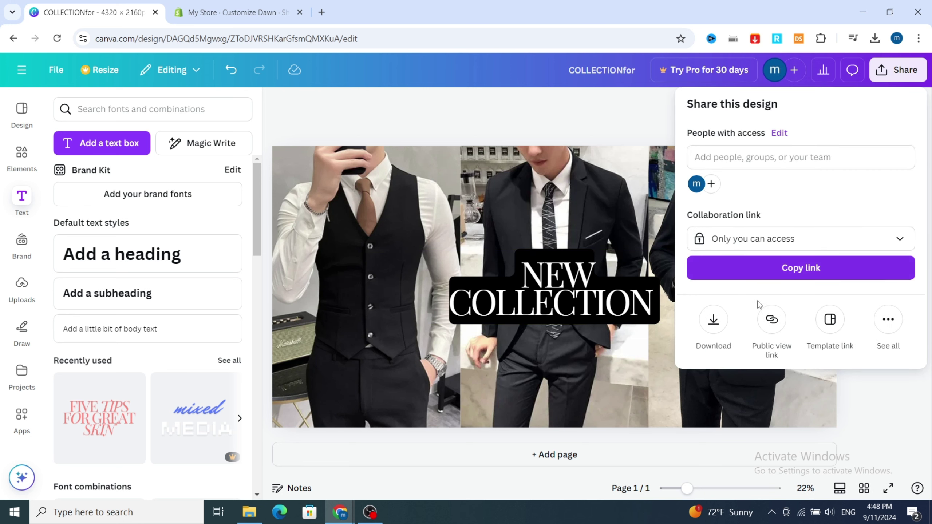
click(713, 320)
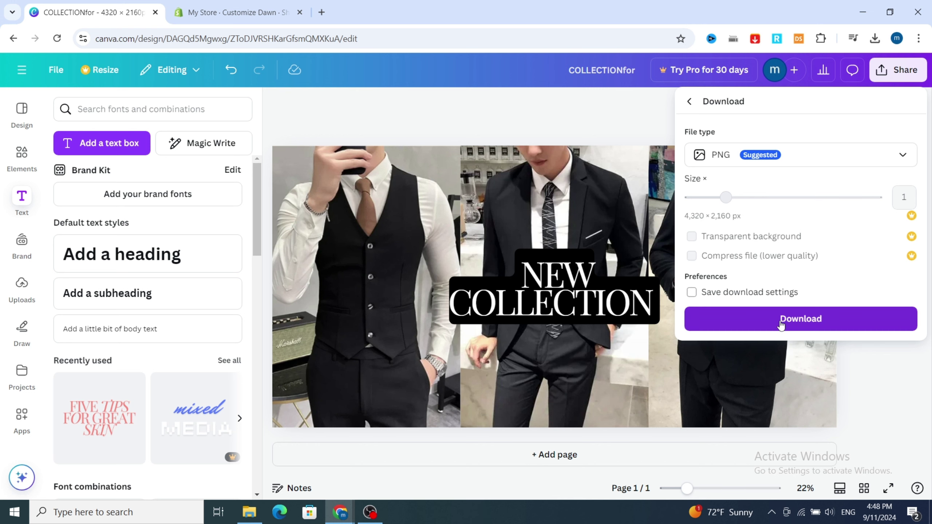
click(780, 323)
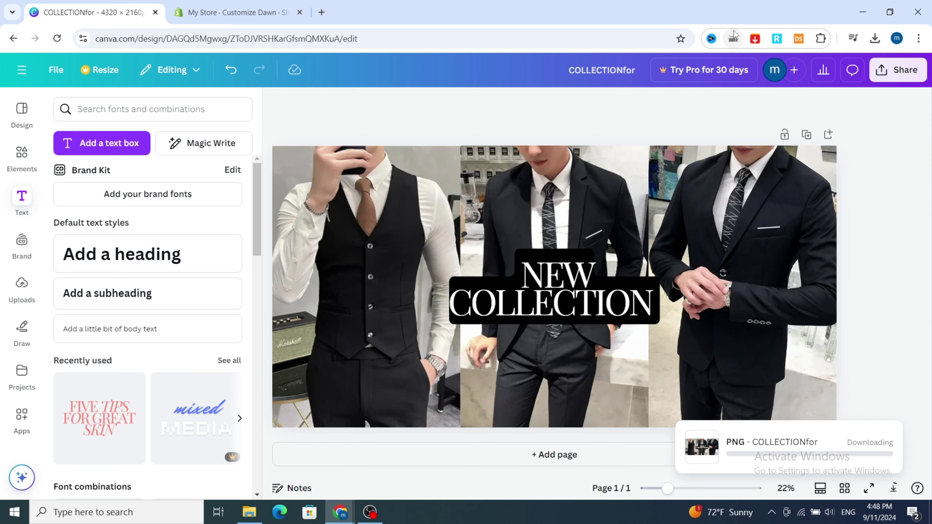
click(232, 8)
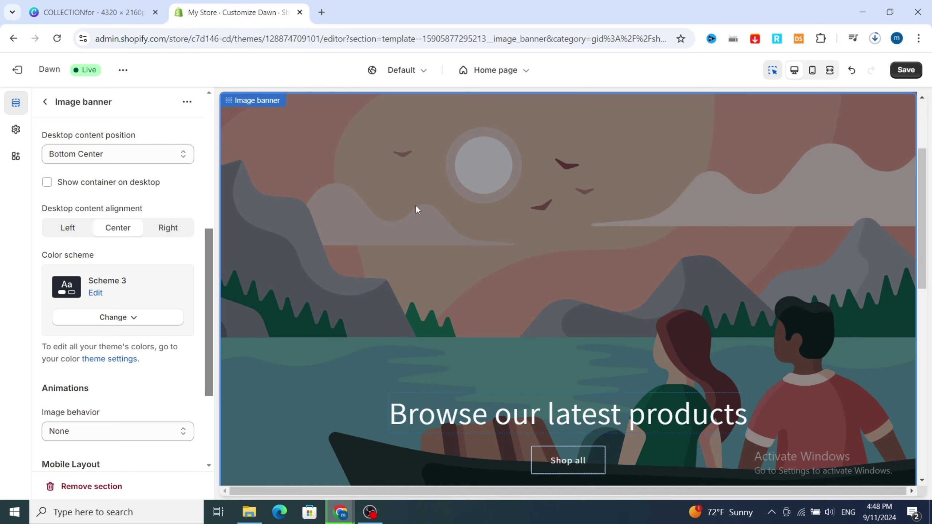
scroll(790, 361, down, 2)
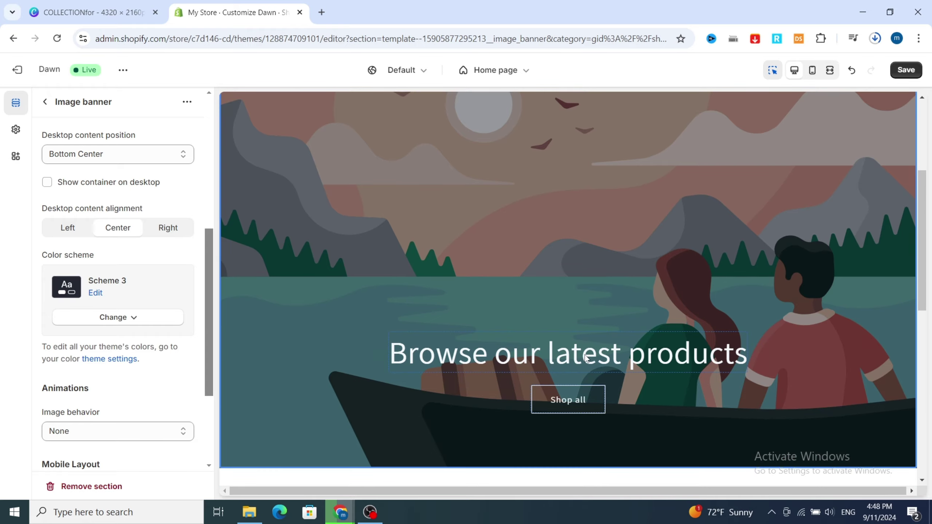
Remove the "Browse our latest products" heading block from the image banner
click(586, 356)
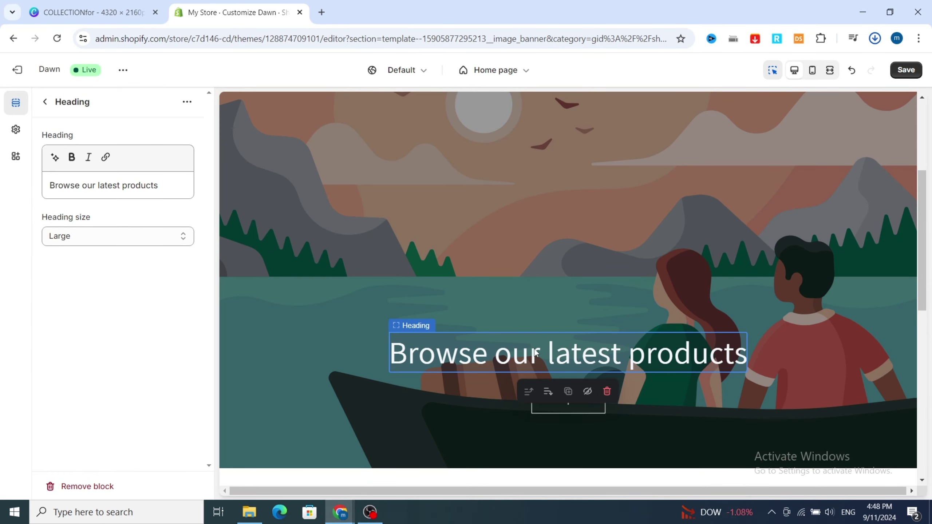
scroll(535, 353, down, 1)
scroll(518, 294, up, 1)
click(69, 487)
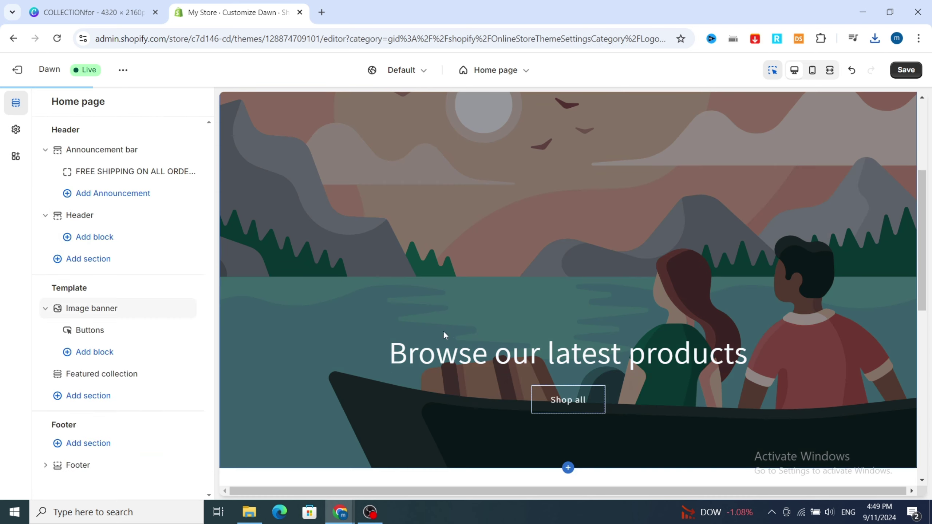
Upload the COLLECTIONfor PNG and set it as the image banner's first image
scroll(571, 335, up, 3)
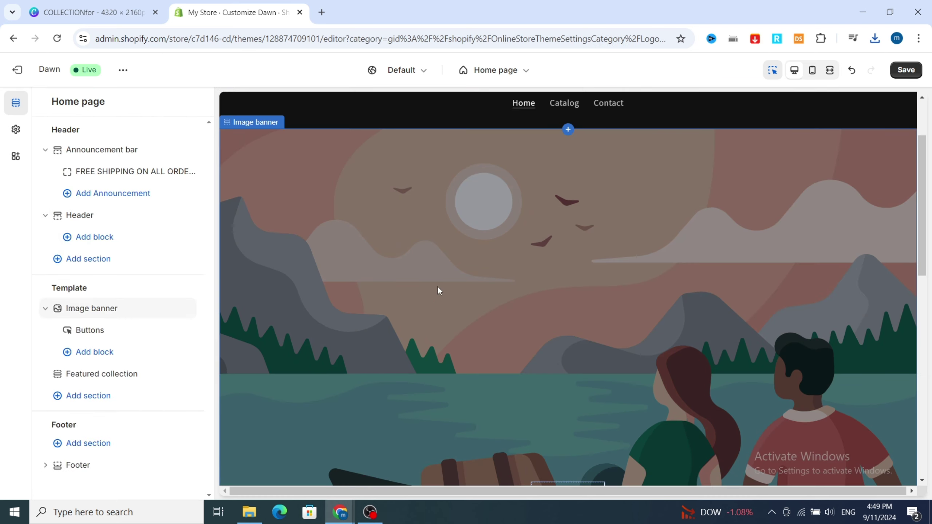
click(438, 291)
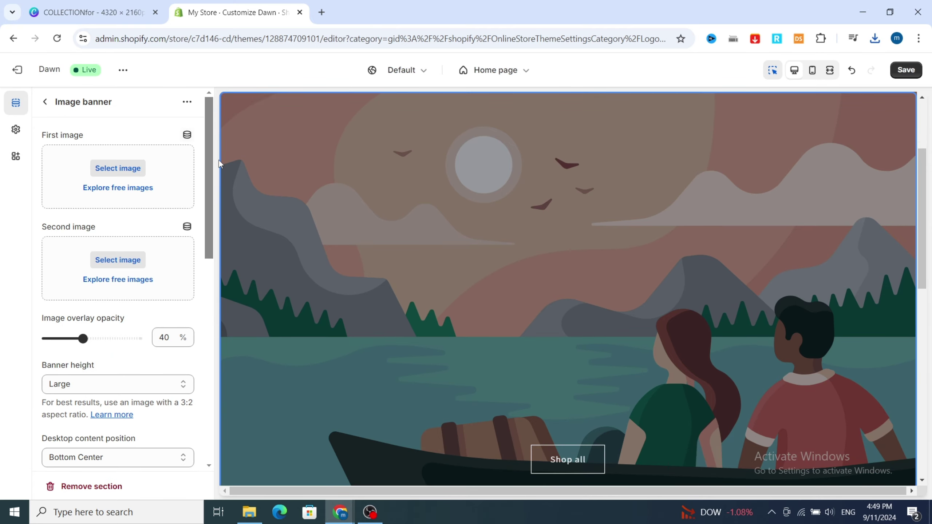
click(118, 169)
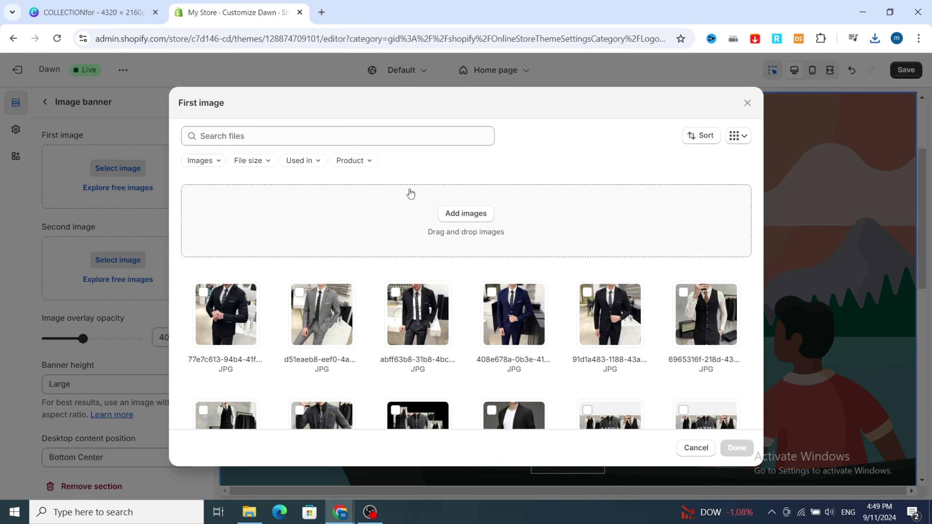
click(465, 214)
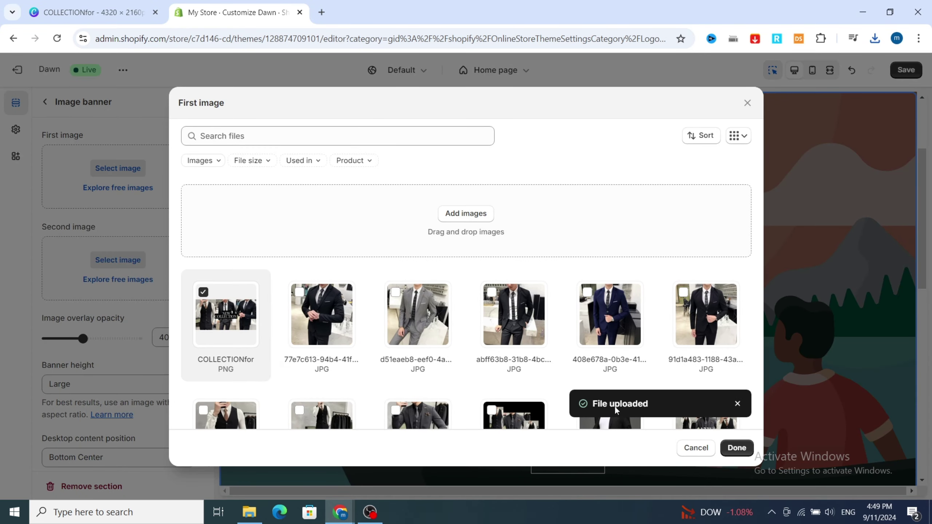
click(738, 448)
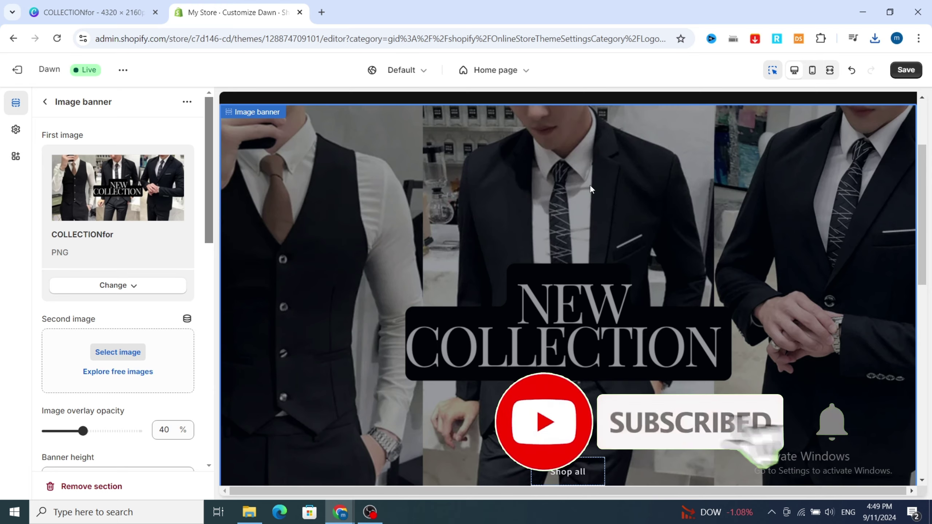
Review the home page preview with the new banner image and look through the header section's settings
scroll(573, 198, down, 1)
scroll(551, 228, down, 3)
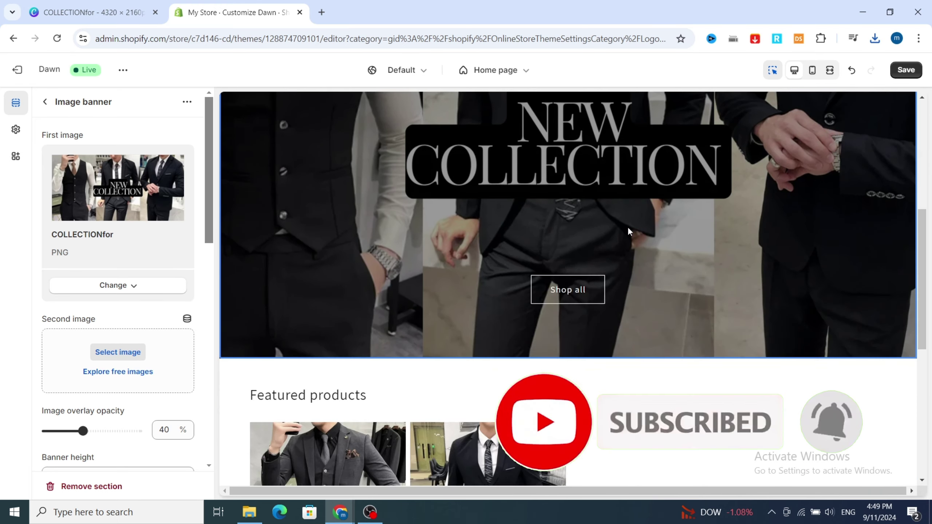
scroll(536, 281, up, 4)
scroll(535, 279, up, 4)
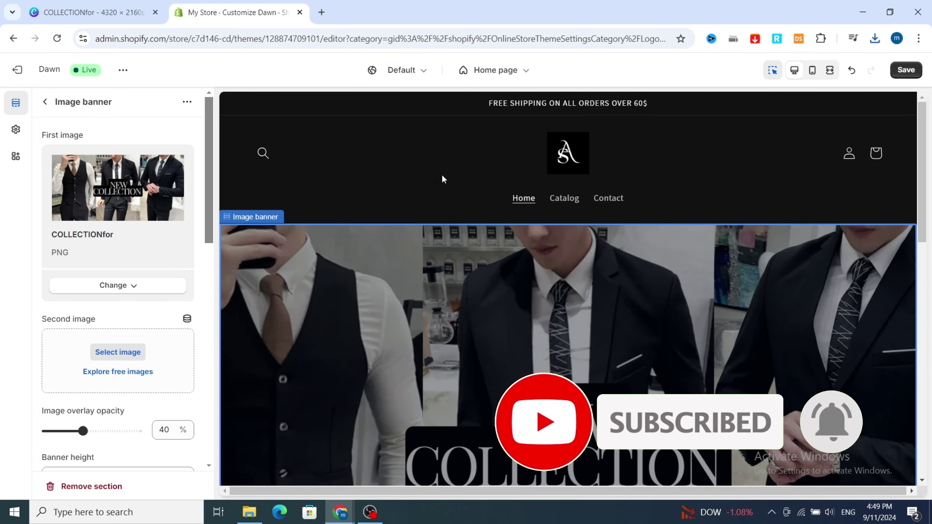
scroll(449, 218, down, 4)
scroll(456, 247, down, 3)
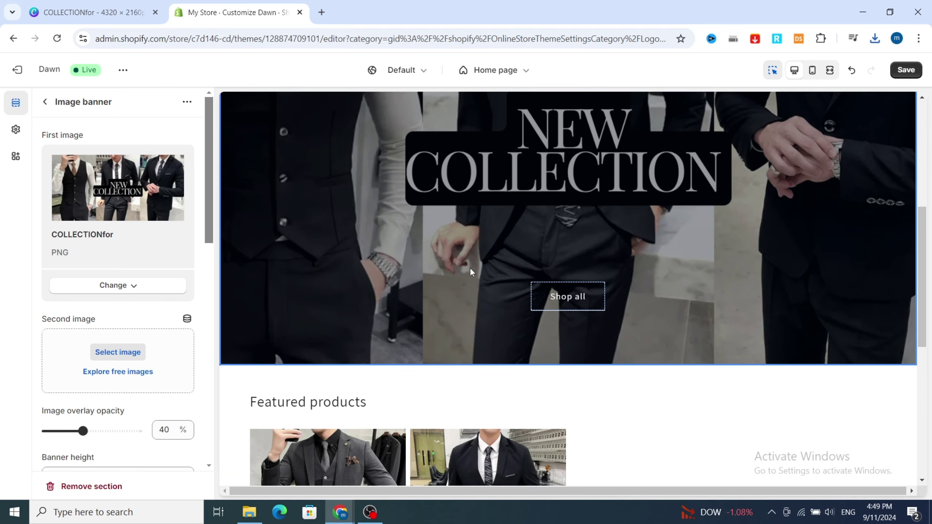
scroll(472, 272, up, 6)
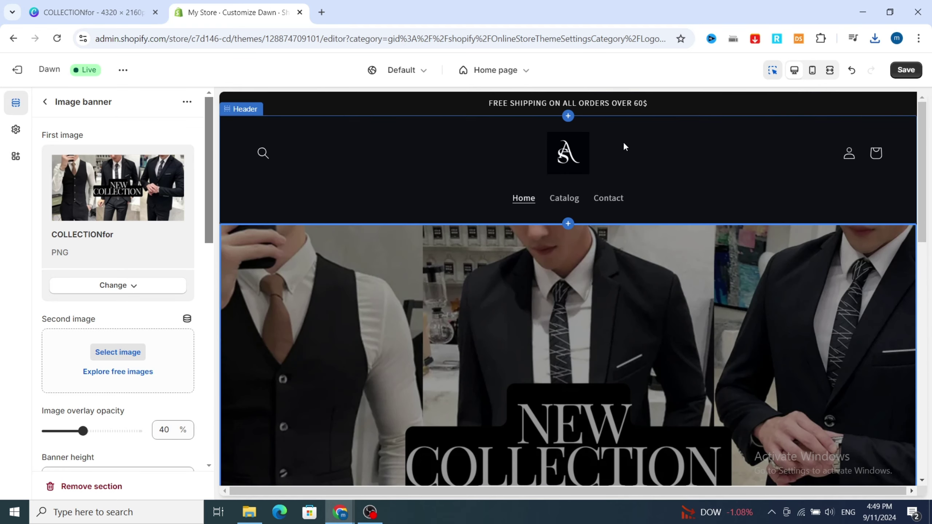
click(638, 139)
scroll(518, 293, down, 3)
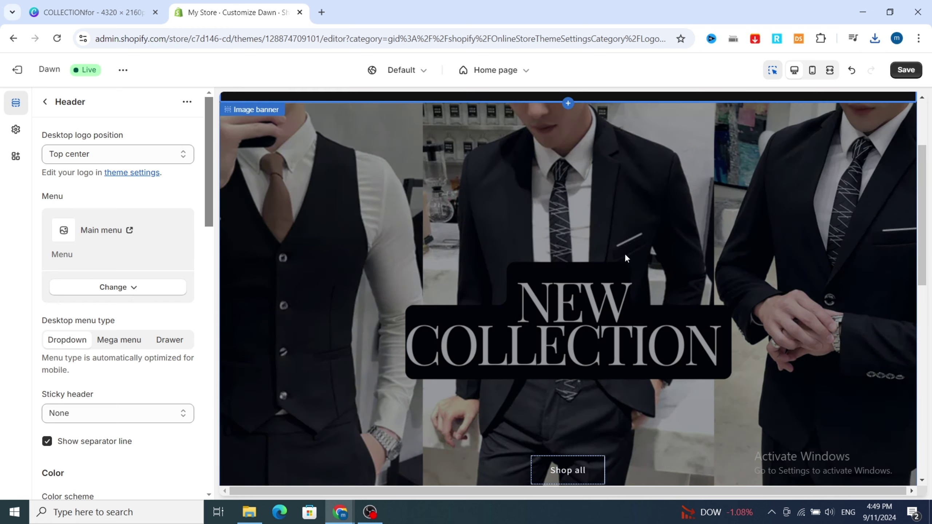
scroll(165, 233, down, 2)
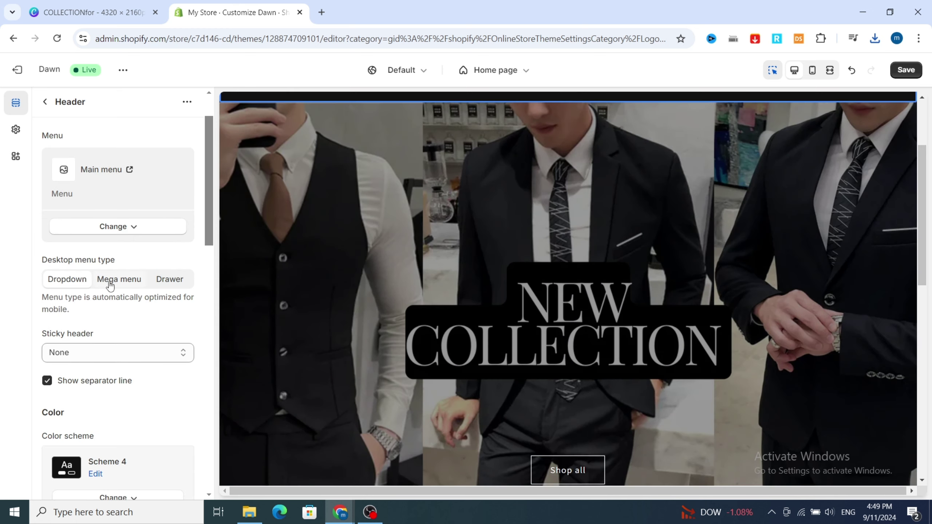
scroll(110, 287, down, 3)
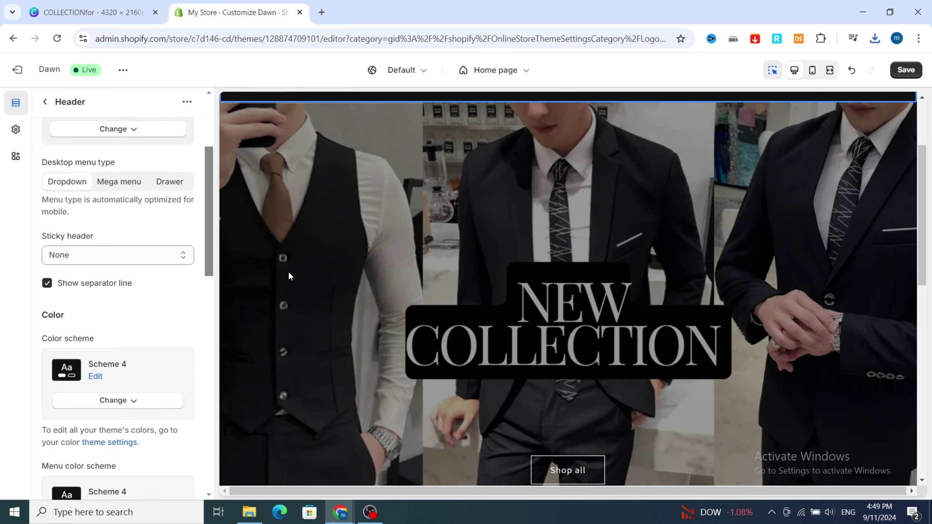
Set the image banner's overlay opacity to 10% and its banner height to Small
click(363, 188)
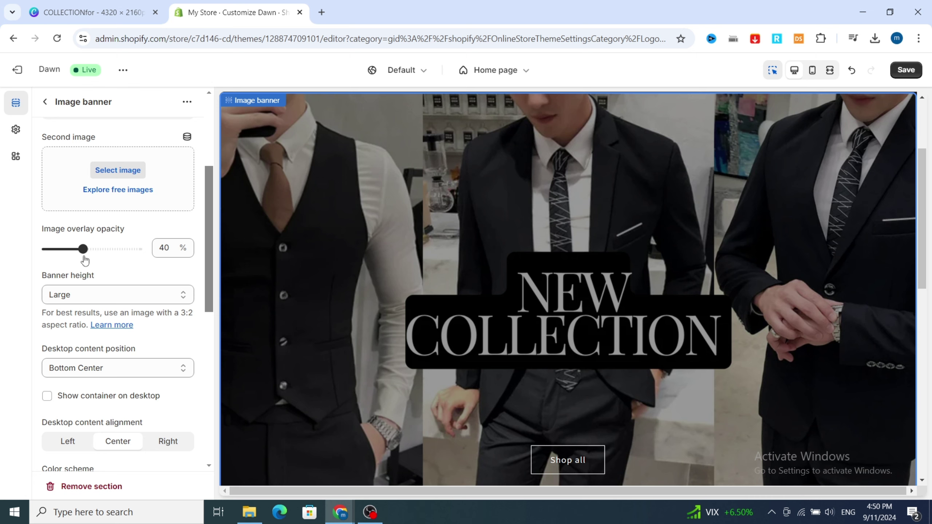
drag(82, 250, 58, 250)
scroll(318, 271, down, 5)
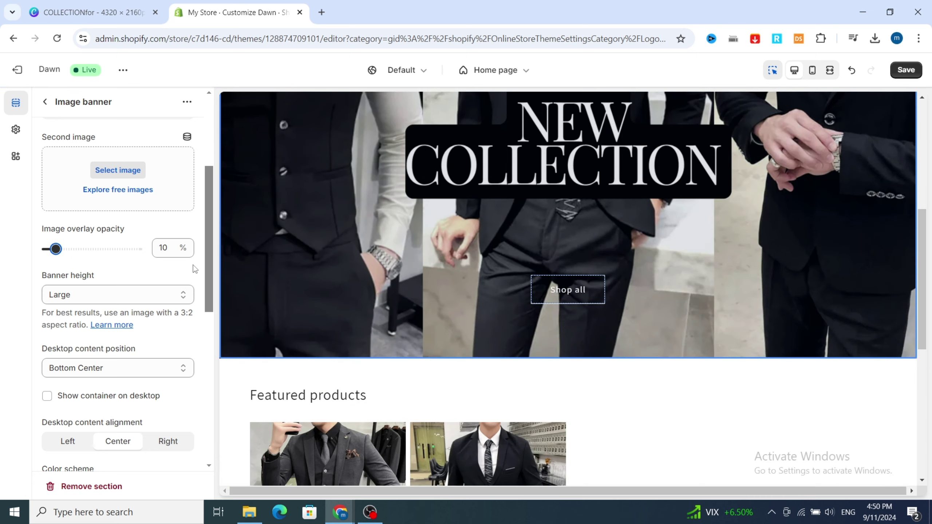
click(90, 292)
click(65, 325)
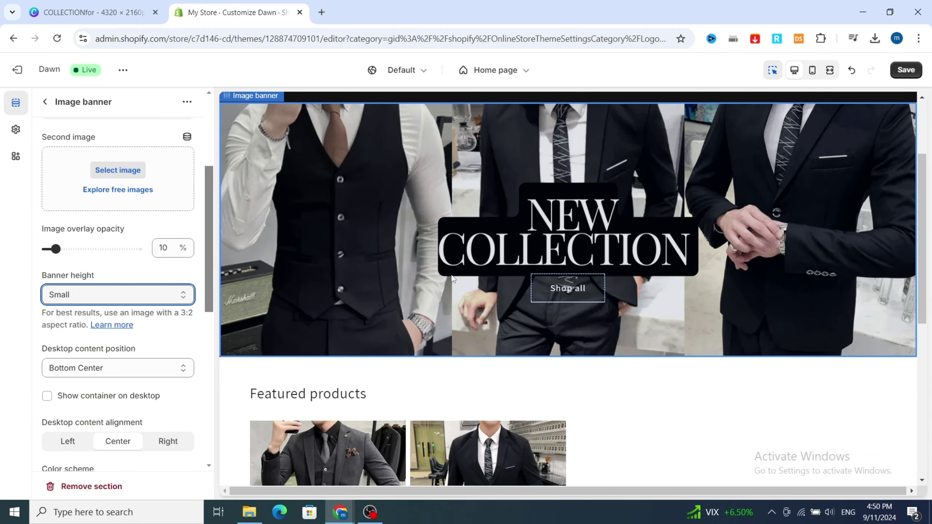
Examine the resized banner in the page preview and the Featured products section below it
scroll(594, 246, up, 3)
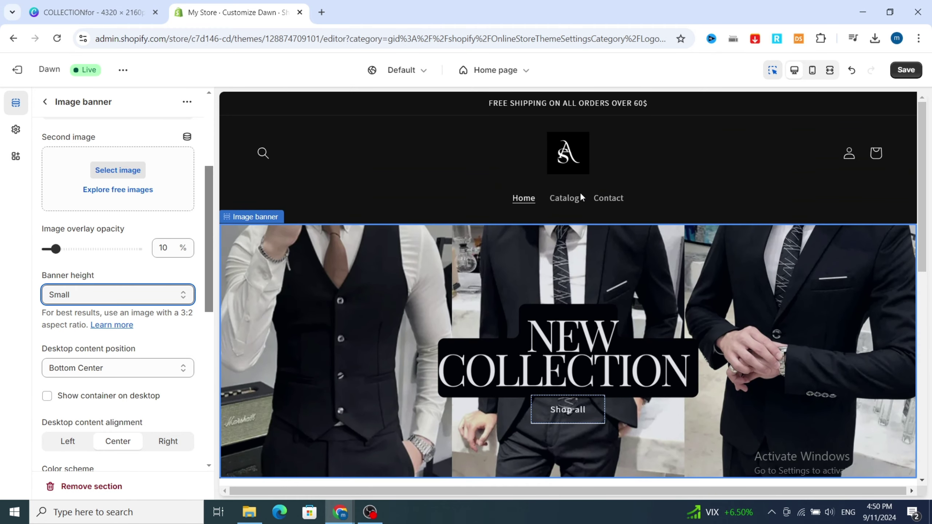
scroll(581, 195, down, 5)
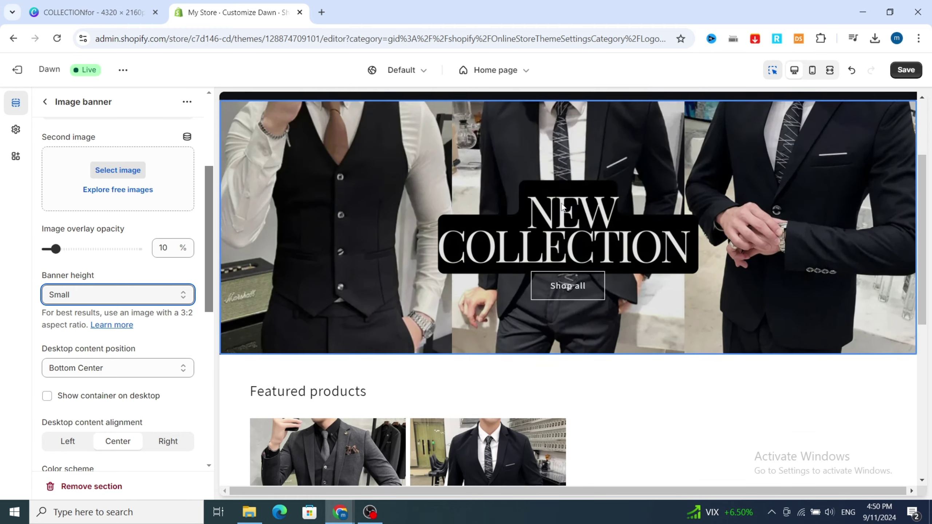
scroll(401, 303, down, 2)
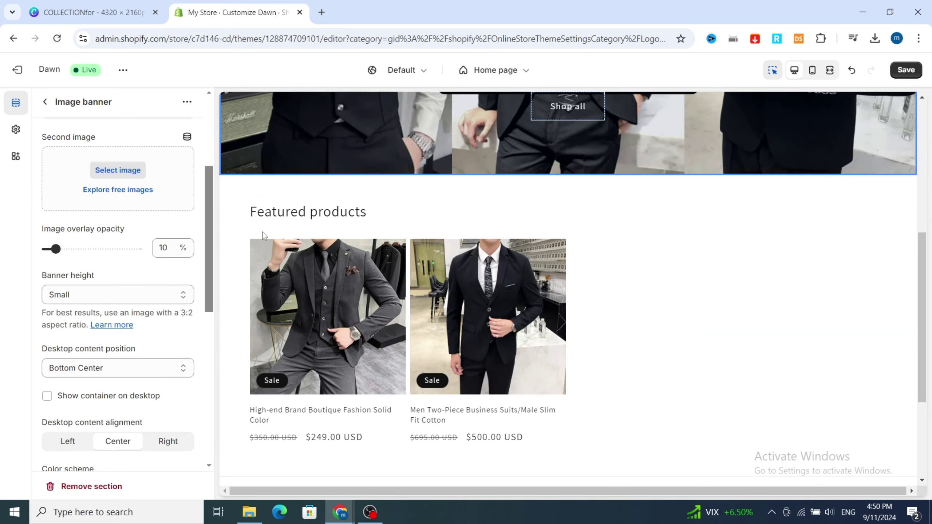
click(308, 217)
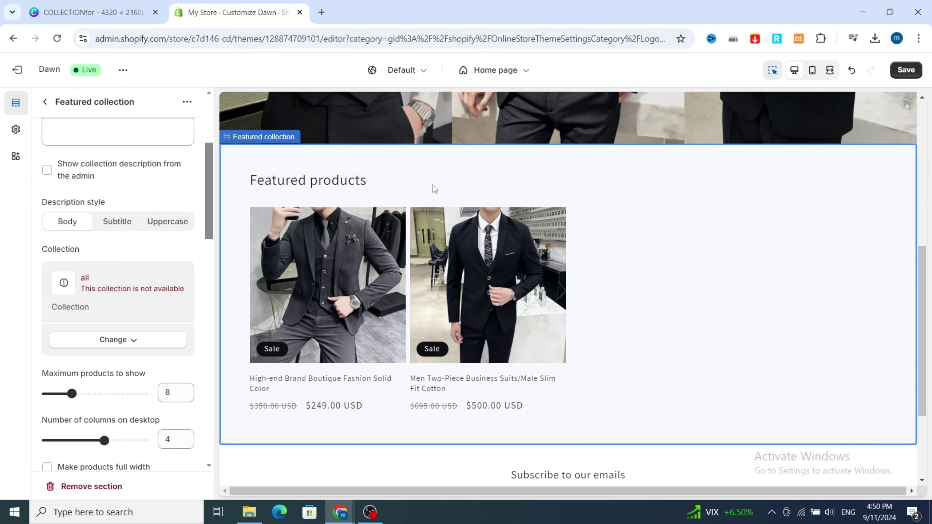
double_click(301, 179)
triple_click(301, 177)
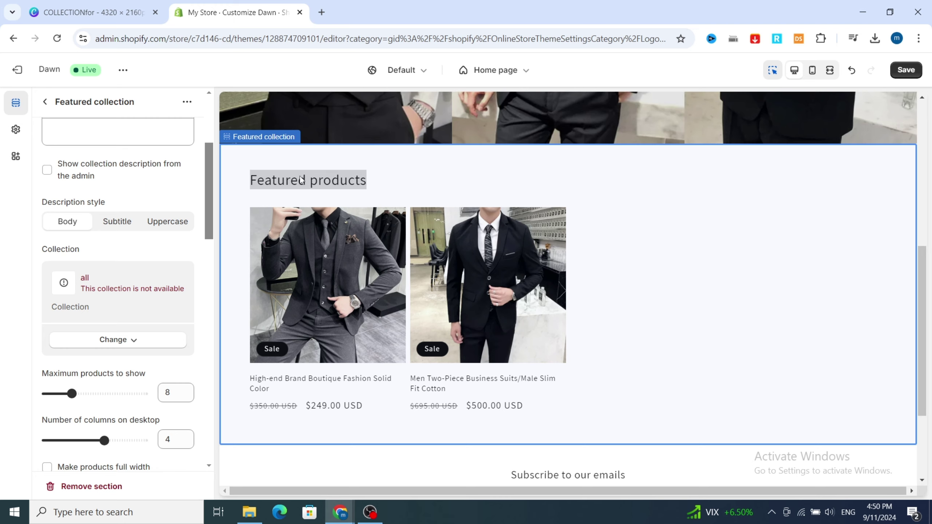
scroll(319, 214, up, 2)
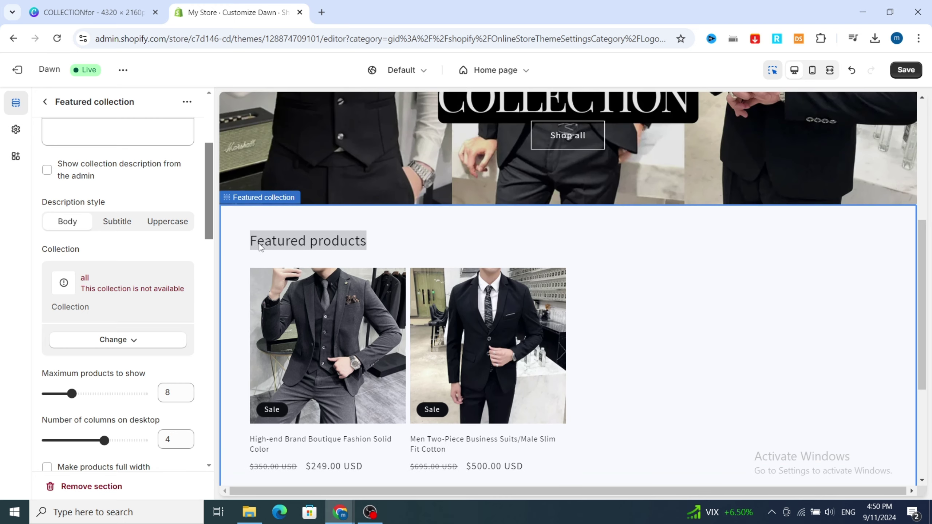
scroll(657, 316, up, 5)
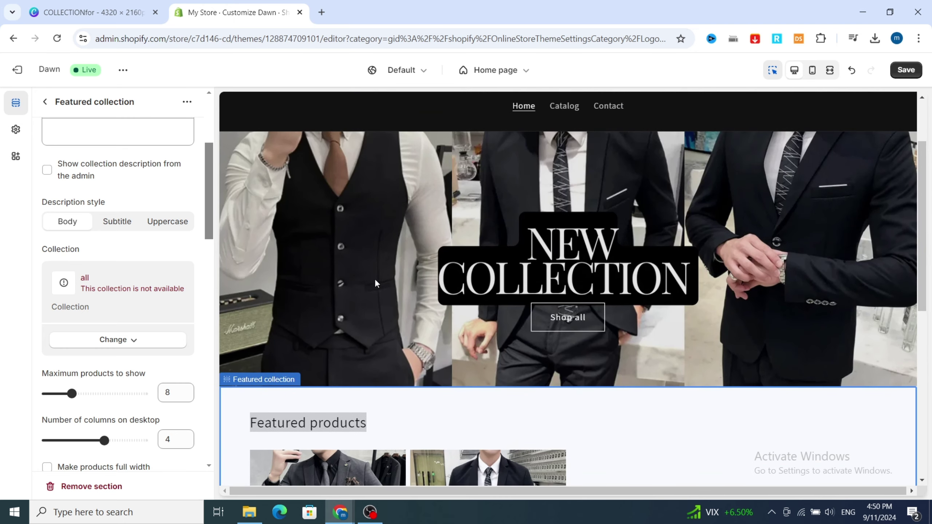
scroll(467, 374, down, 5)
click(631, 296)
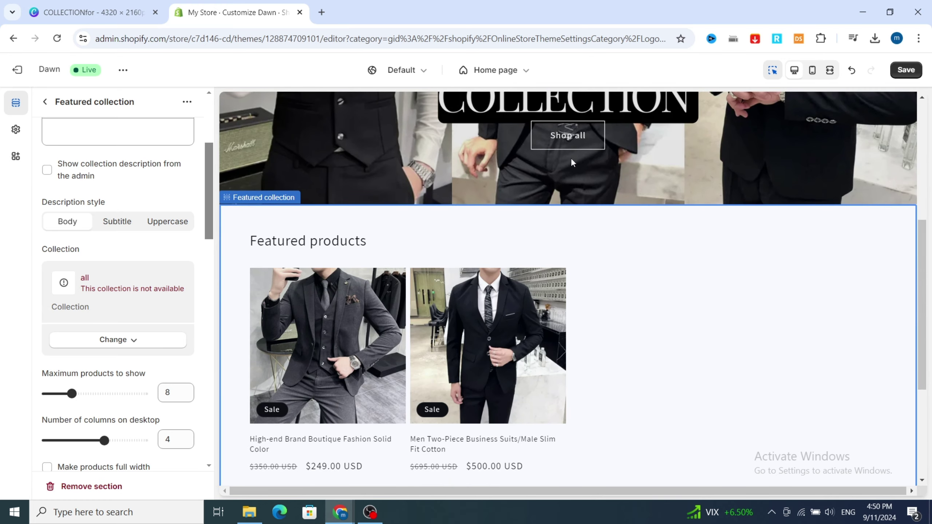
Add an Image with text section between the image banner and the featured collection
click(695, 189)
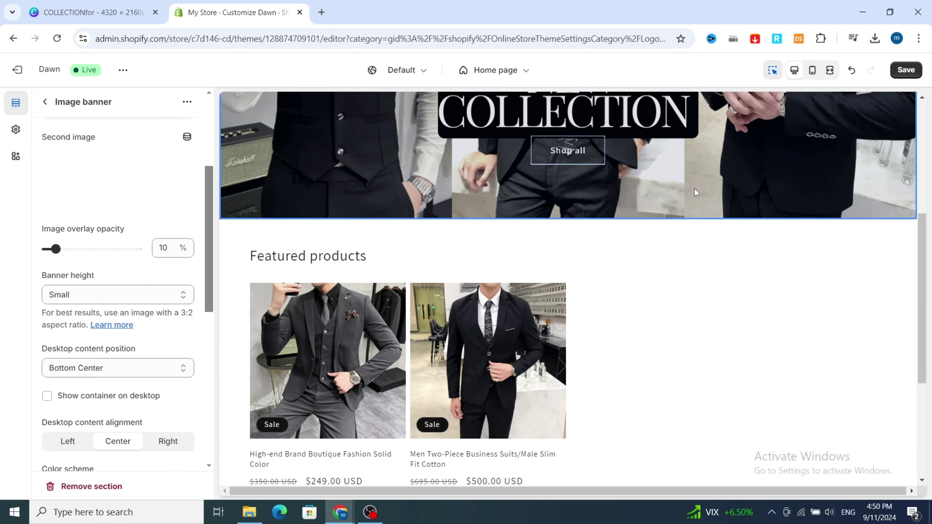
scroll(562, 420, down, 1)
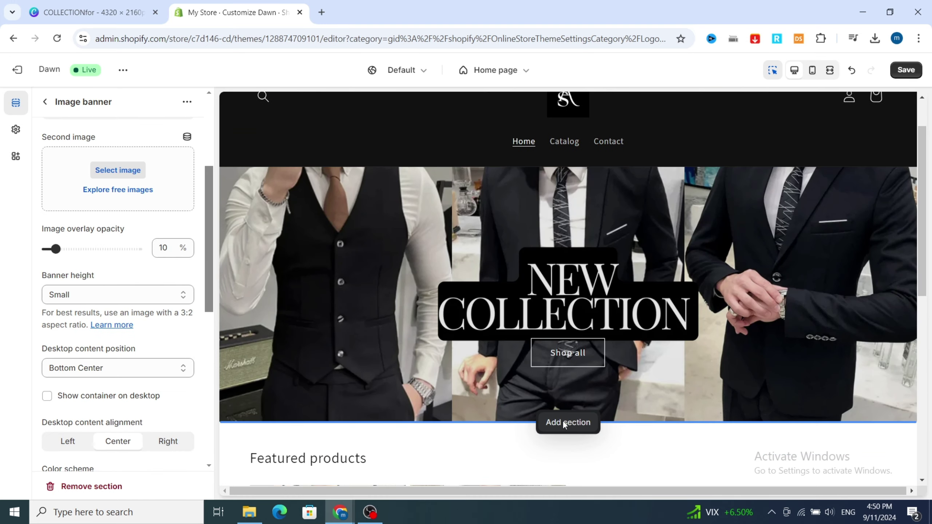
click(562, 421)
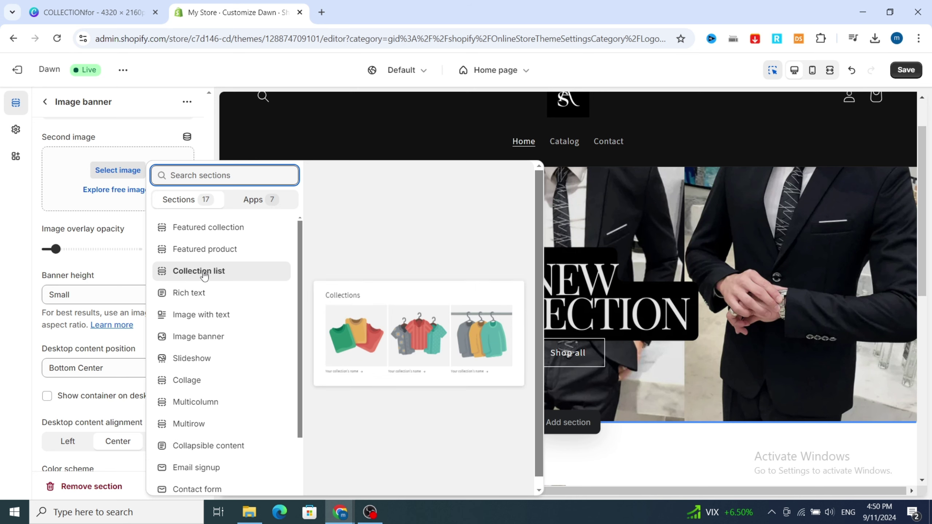
click(182, 316)
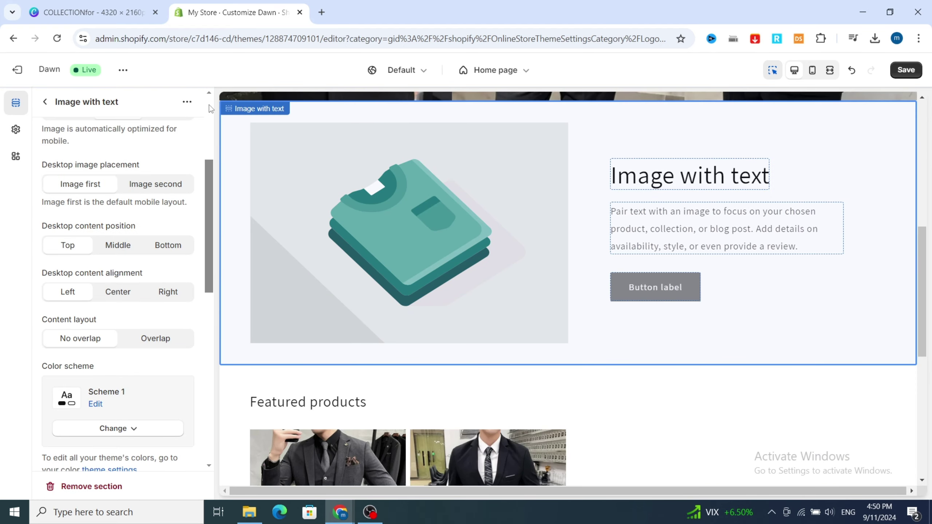
Switch to Canva and create a new custom-size design of 1000 × 1000 px
click(63, 12)
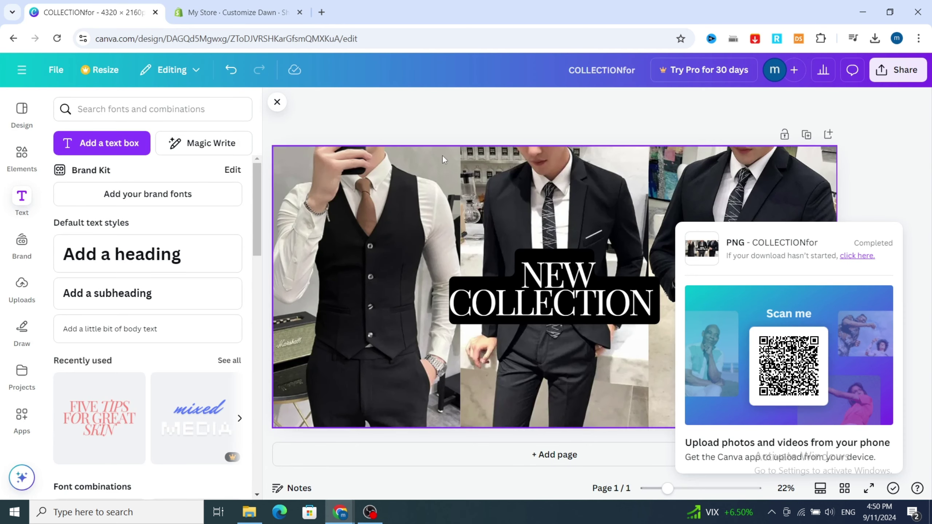
click(21, 70)
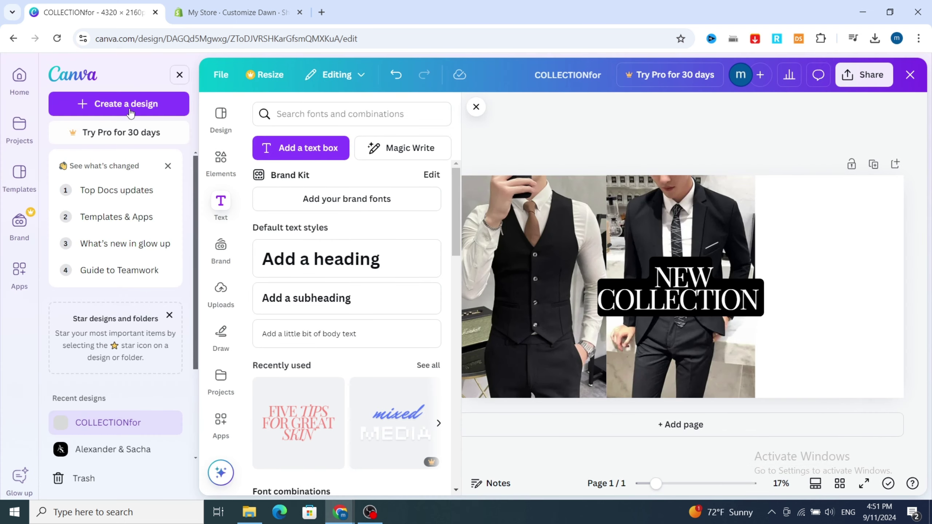
click(127, 105)
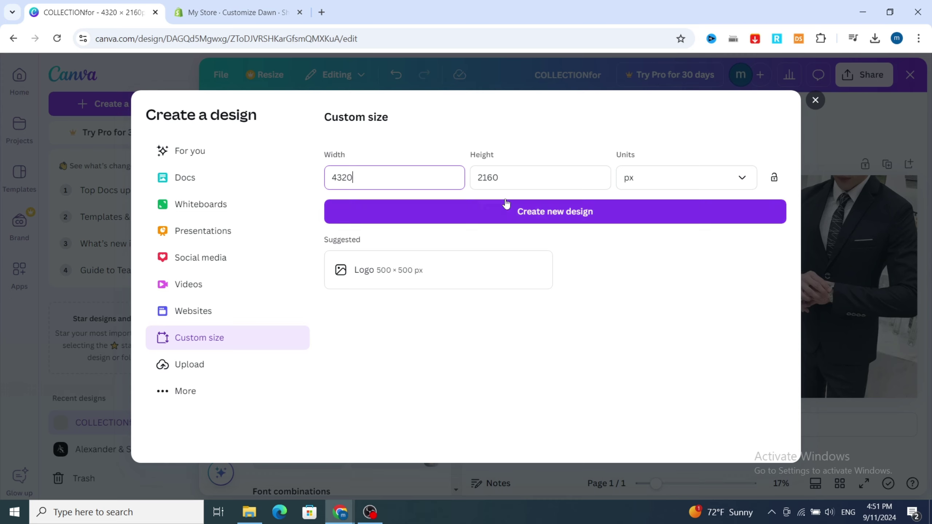
text(1)
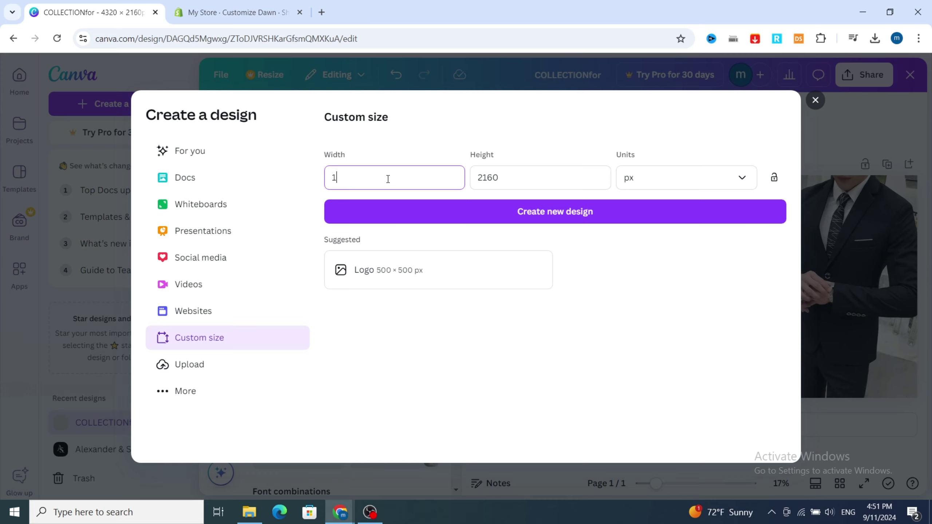
text(000)
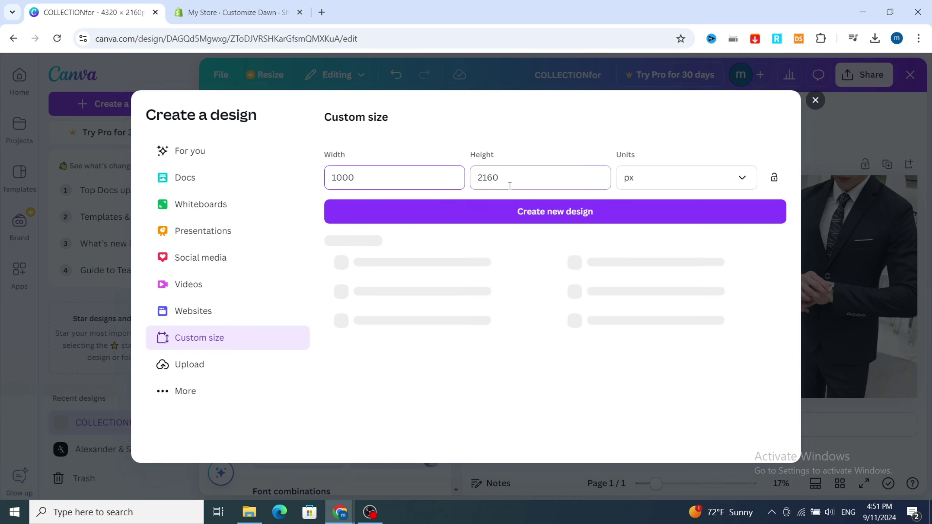
double_click(505, 175)
text(1000)
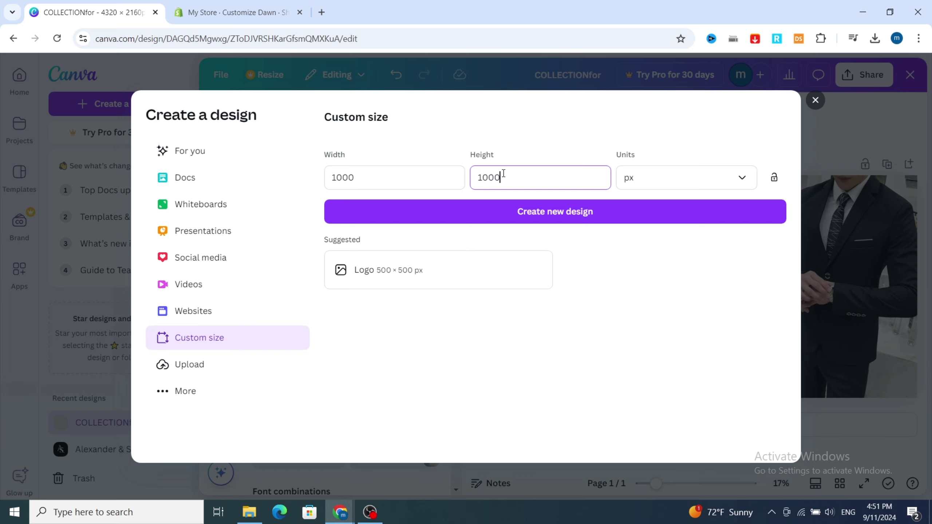
click(513, 217)
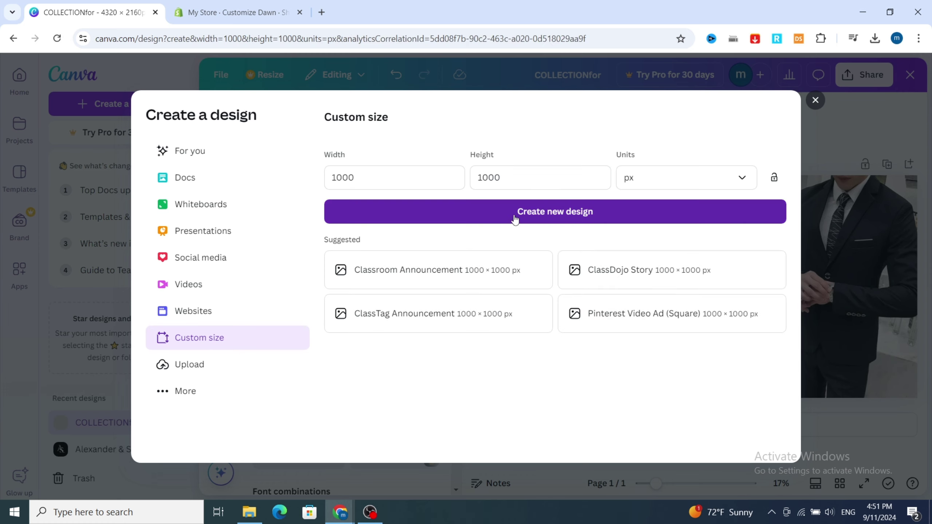
Fill the blank page's background with solid black
click(464, 245)
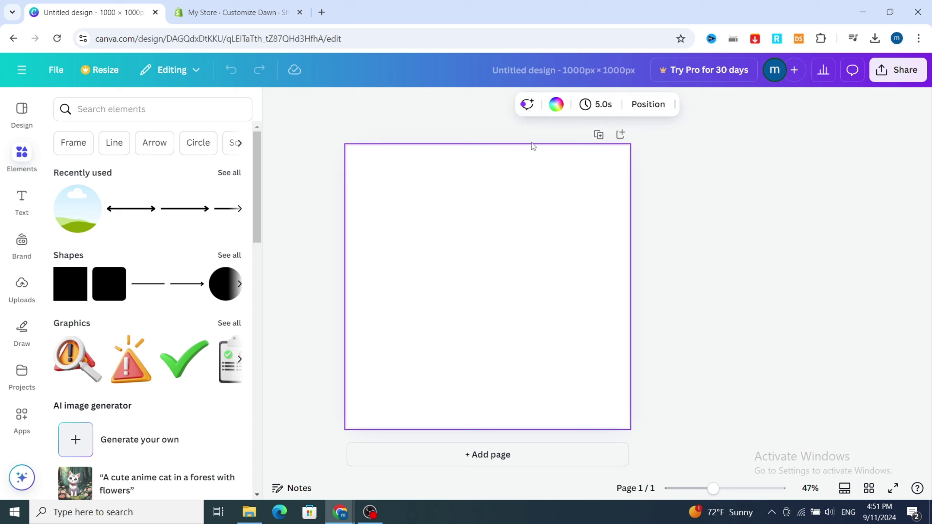
click(555, 106)
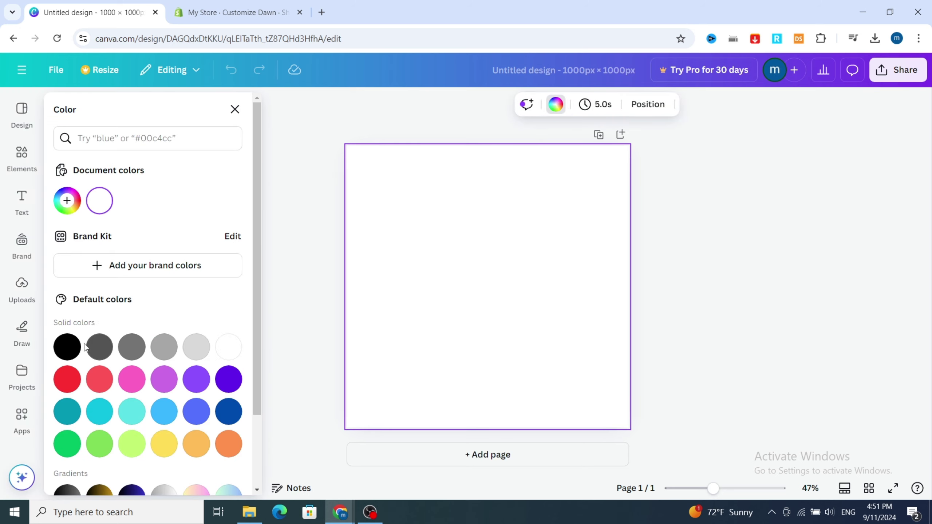
click(75, 352)
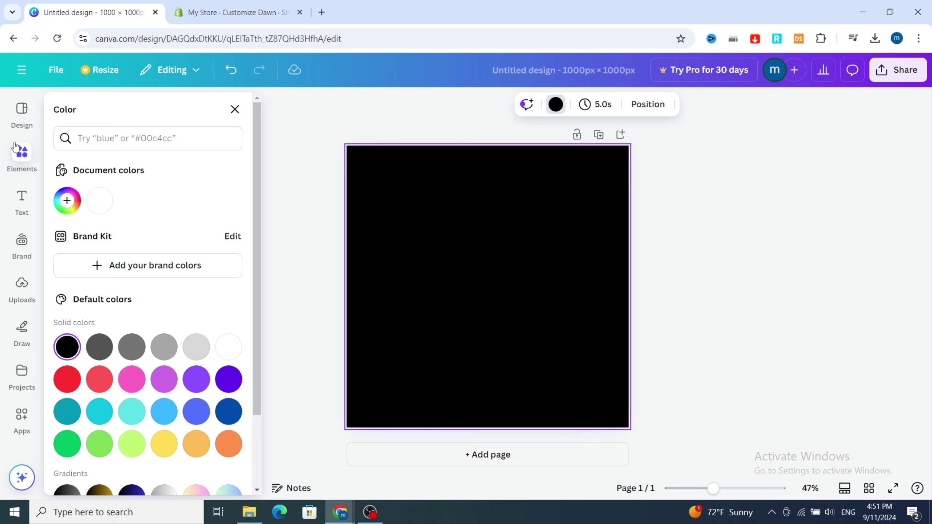
Add a single-image grid to the black page, shrink it and place it near the page's centre
click(16, 158)
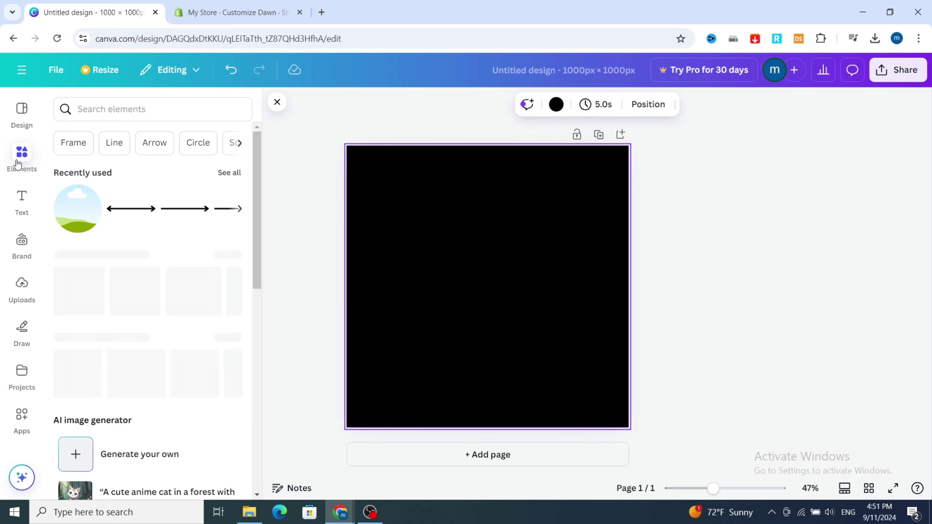
scroll(201, 231, down, 2)
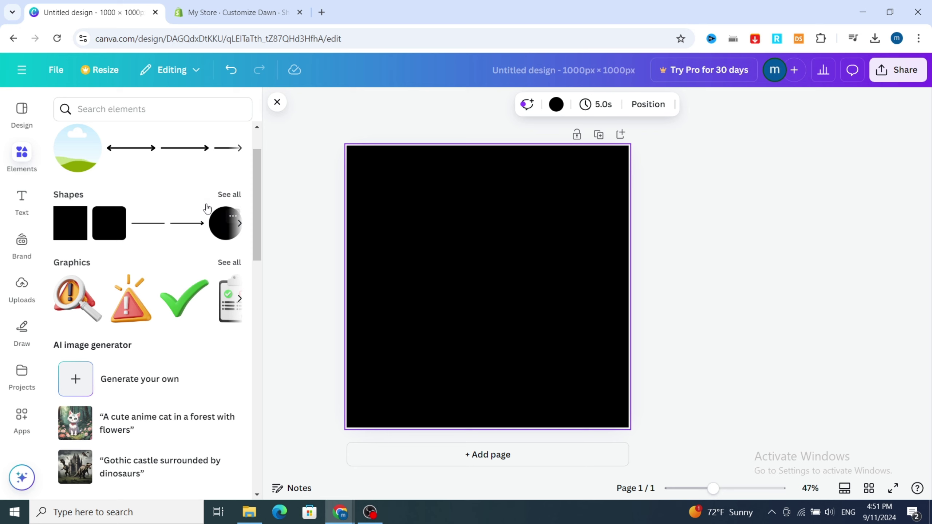
scroll(206, 208, down, 15)
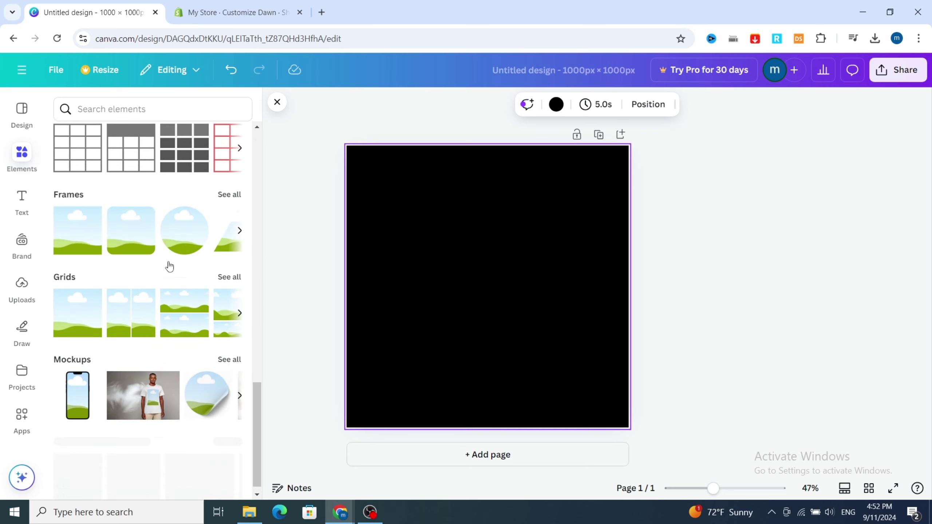
scroll(169, 266, down, 1)
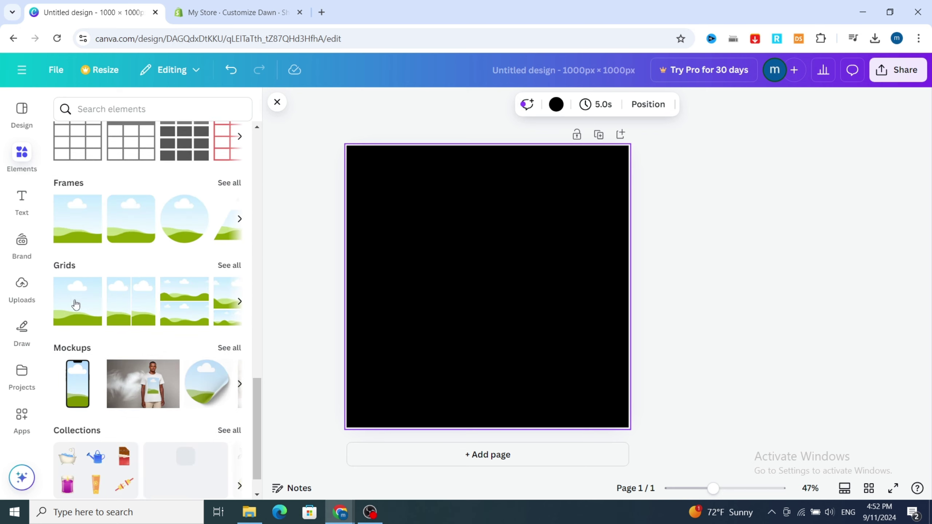
drag(75, 304, 486, 336)
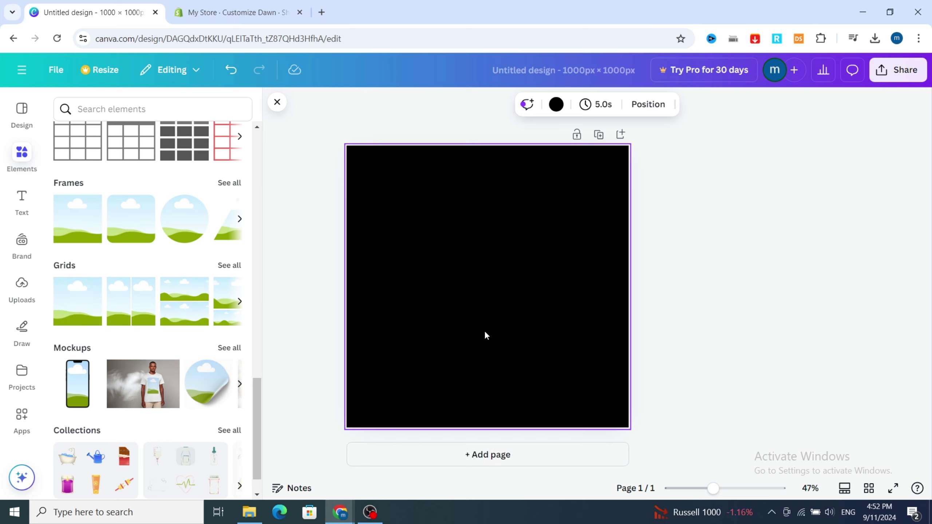
click(271, 303)
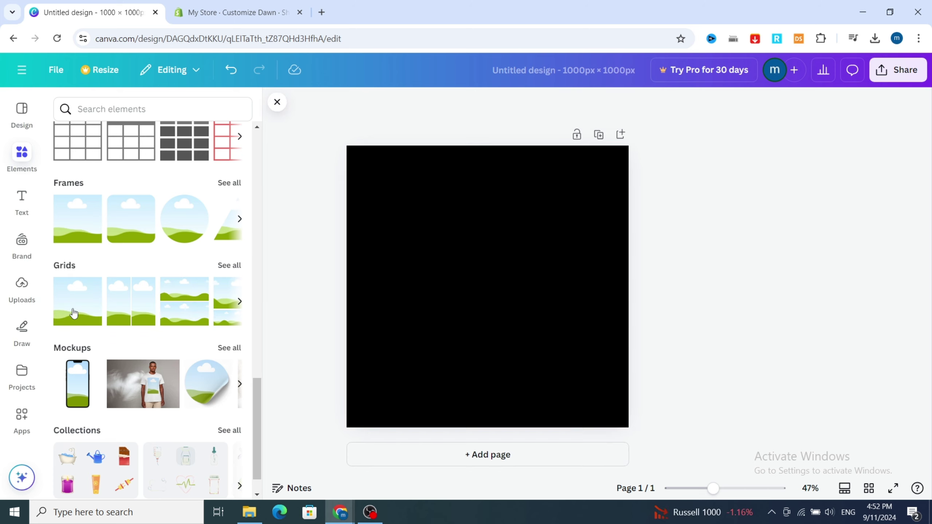
click(74, 312)
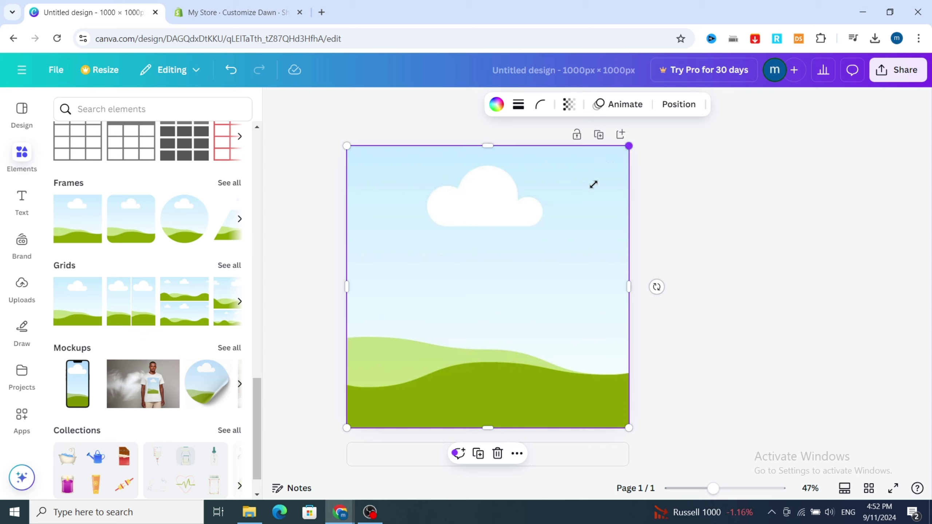
drag(629, 145, 494, 258)
drag(415, 329, 481, 262)
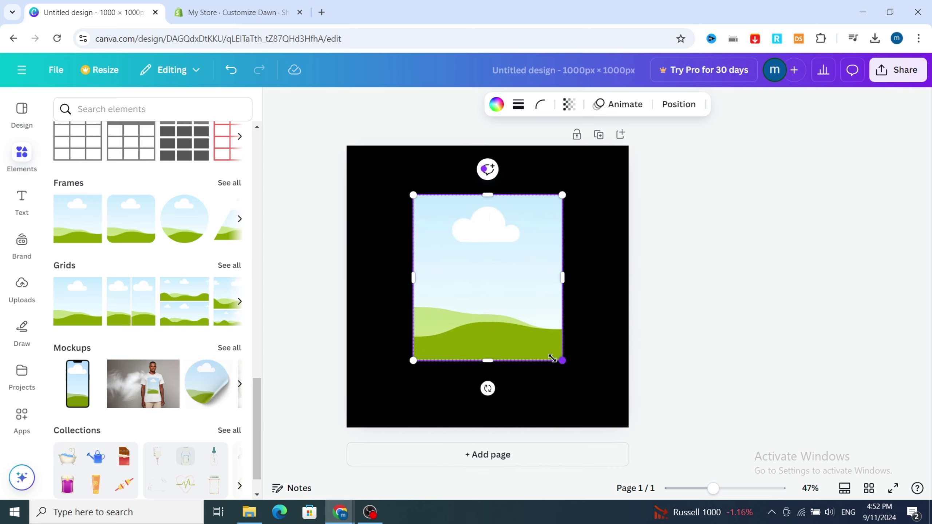
drag(517, 330, 513, 335)
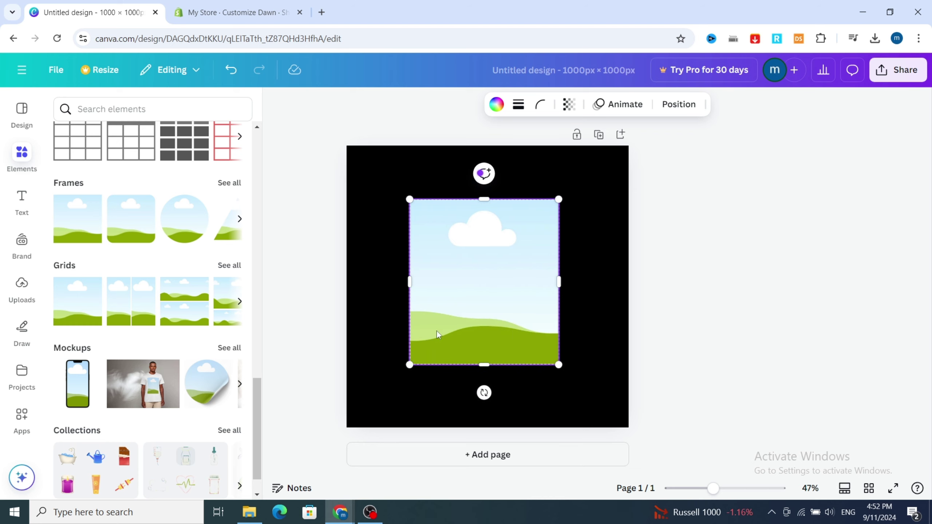
Add a second single-image grid and resize it to about 318 × 649 px in the page's lower-left corner
click(76, 302)
drag(630, 144, 436, 254)
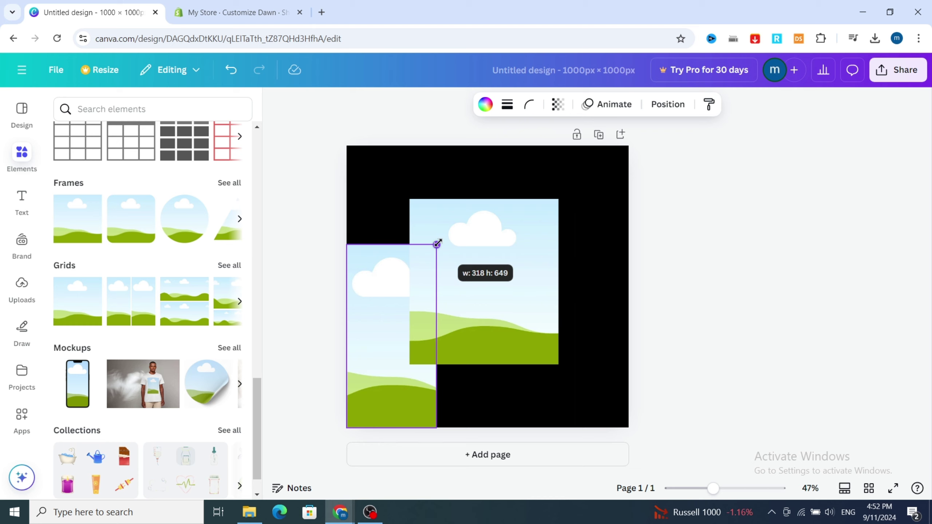
drag(437, 243, 438, 244)
Add a third single-image grid and shrink it to a tall, narrow shape in the page's upper-right corner
click(85, 303)
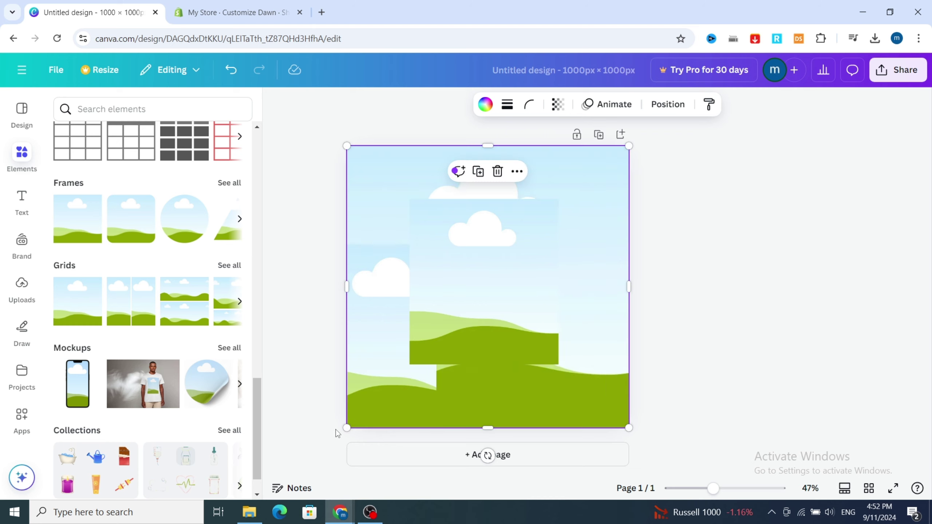
drag(347, 427, 538, 329)
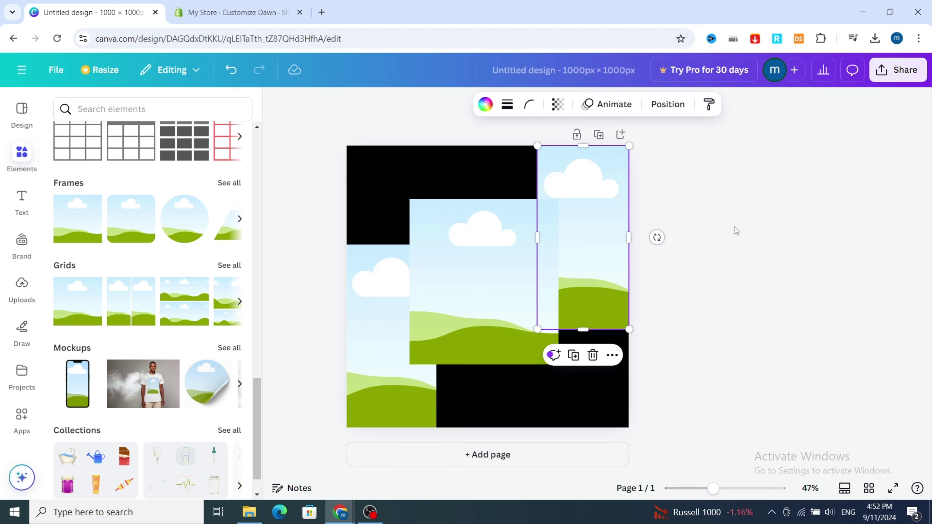
click(740, 225)
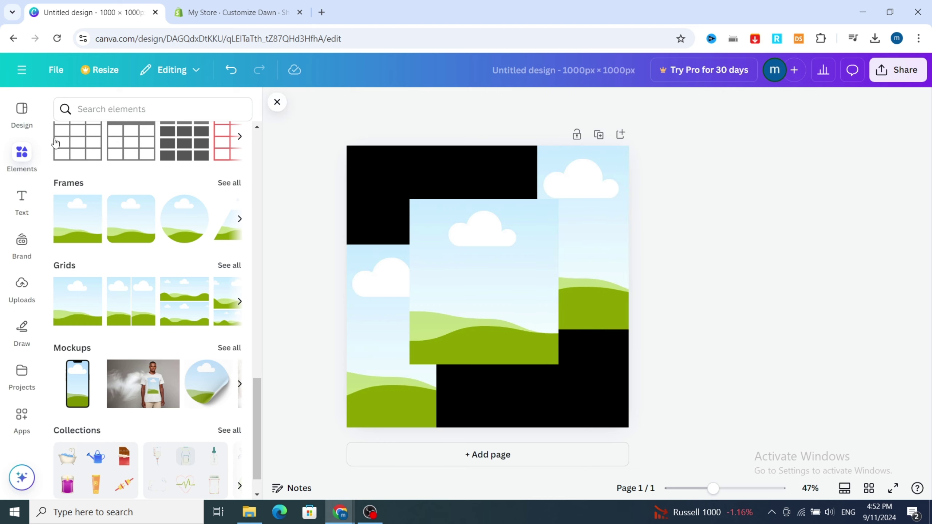
Fill the three grids with uploaded photos: grey suit in the centre, black vest lower left, dark navy suit upper right
click(23, 285)
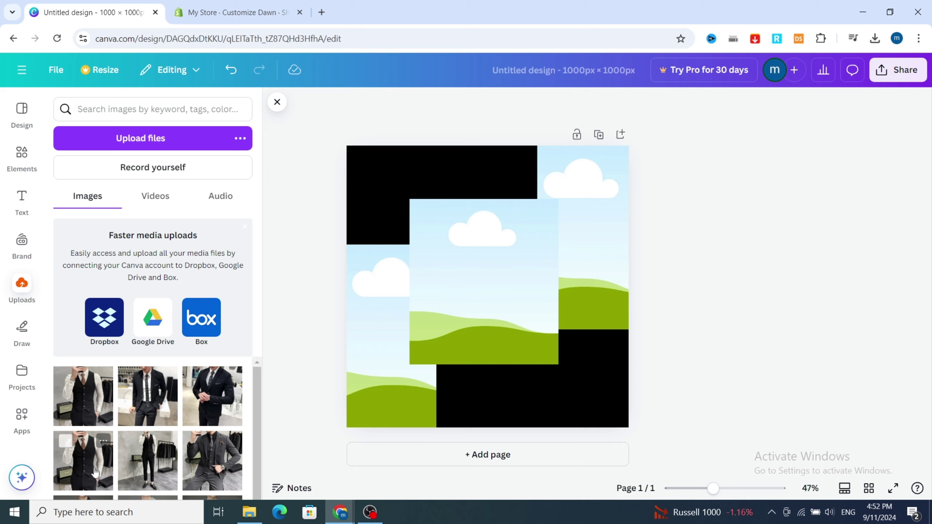
drag(207, 457, 456, 295)
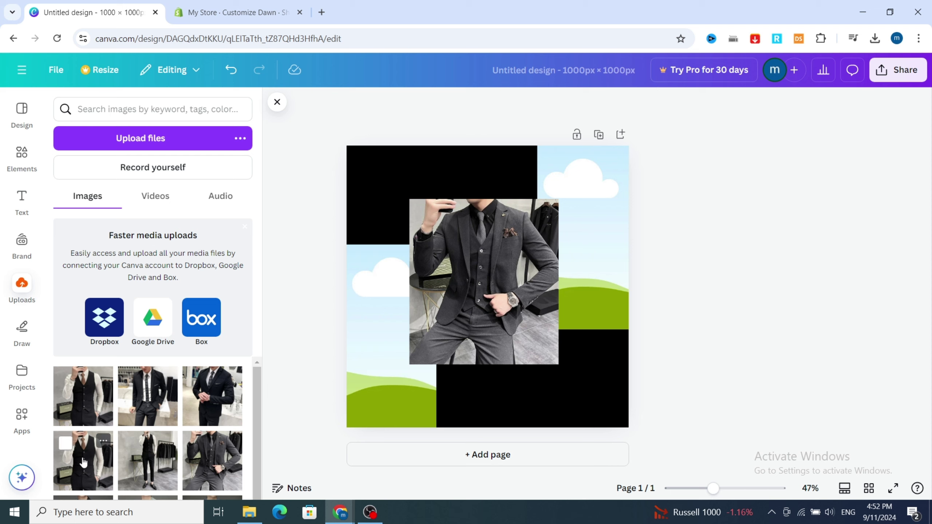
drag(83, 445, 367, 349)
drag(193, 420, 596, 237)
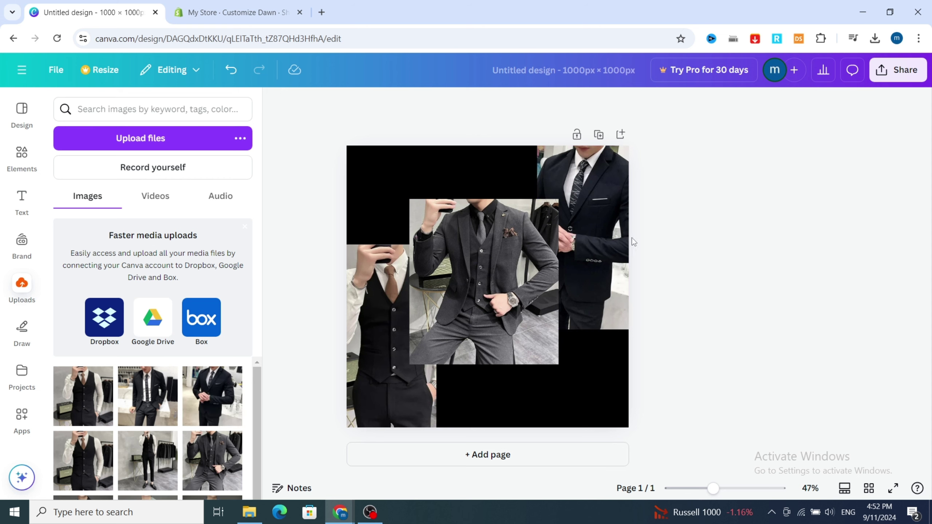
click(598, 254)
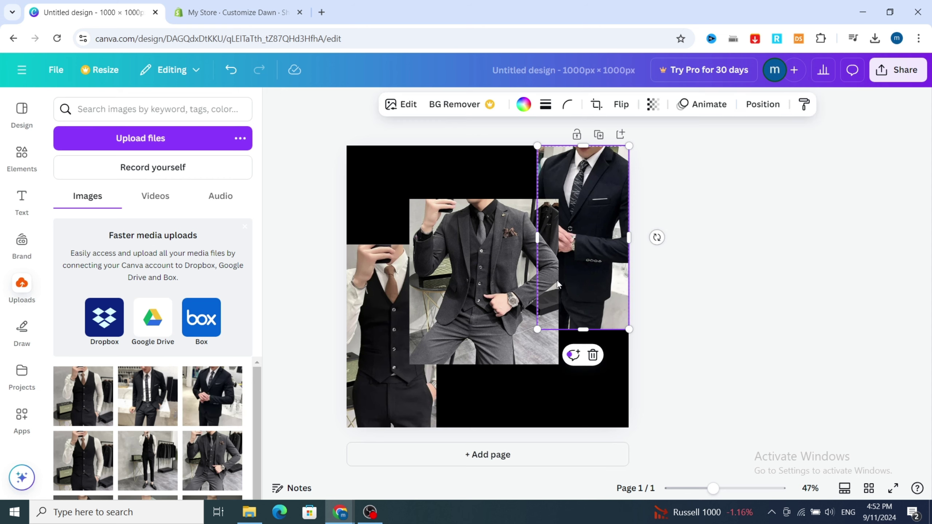
click(736, 247)
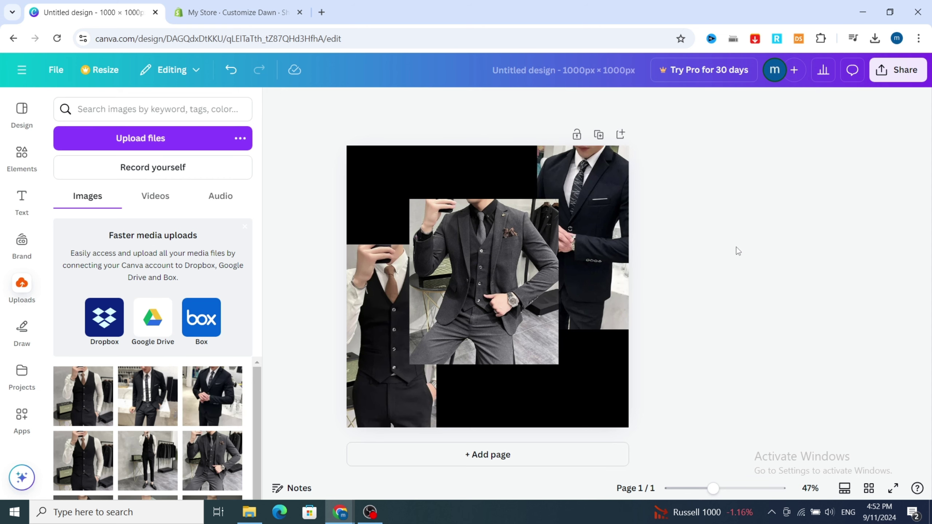
Download the collage design as a PNG at 1,000 × 1,000 px
click(896, 78)
click(712, 316)
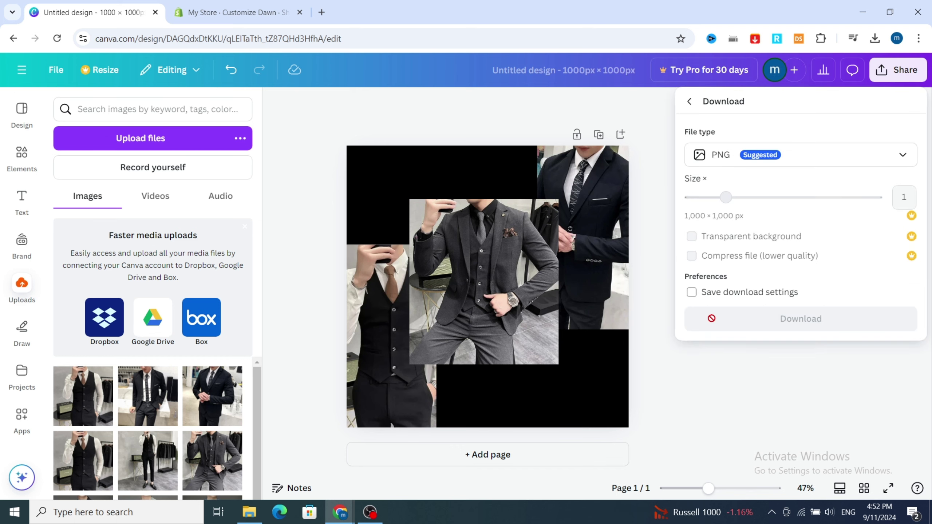
click(784, 319)
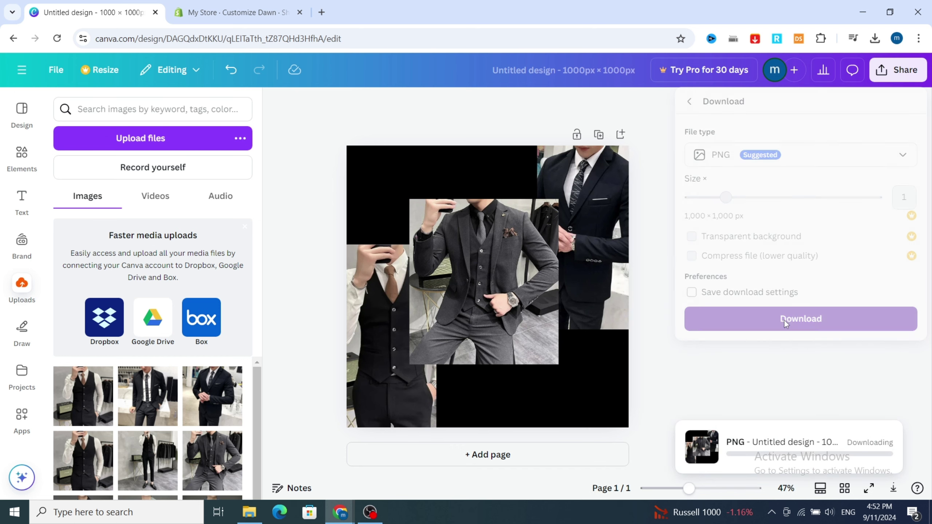
Switch to the Shopify theme editor and set the downloaded collage Untitled design (1).png as the Image with text section's image
click(212, 12)
scroll(404, 190, up, 3)
scroll(143, 191, down, 2)
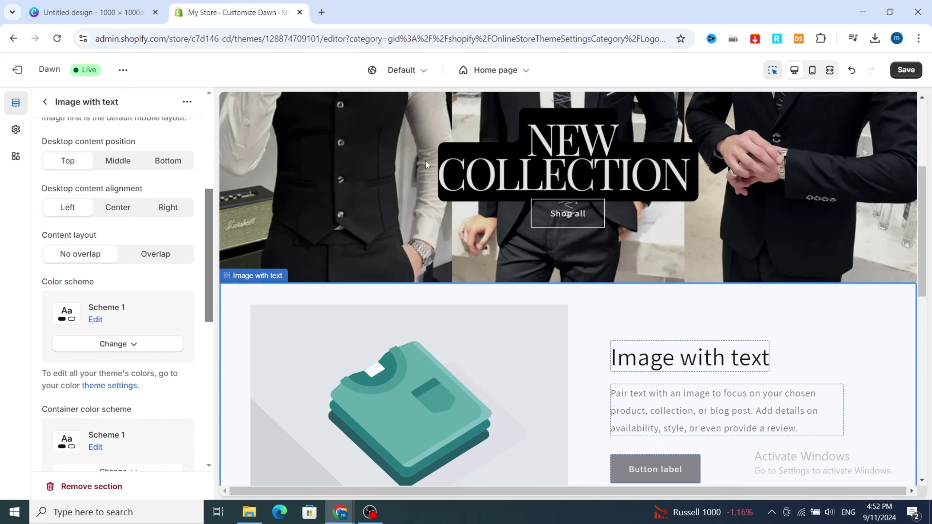
scroll(349, 243, down, 2)
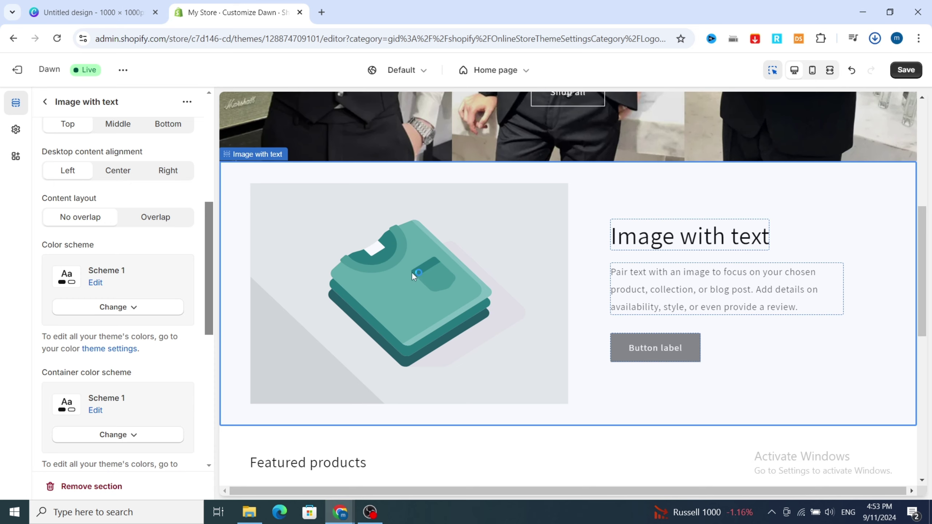
scroll(223, 230, up, 2)
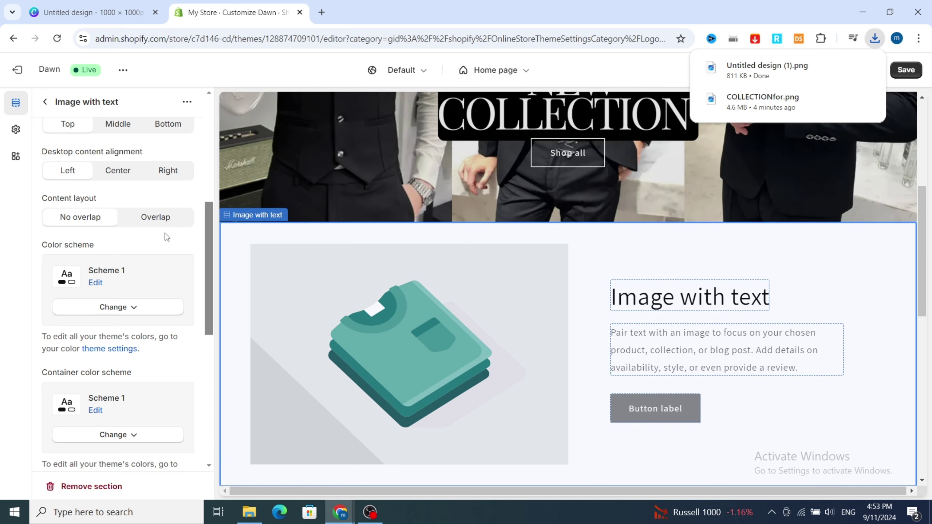
scroll(121, 221, up, 8)
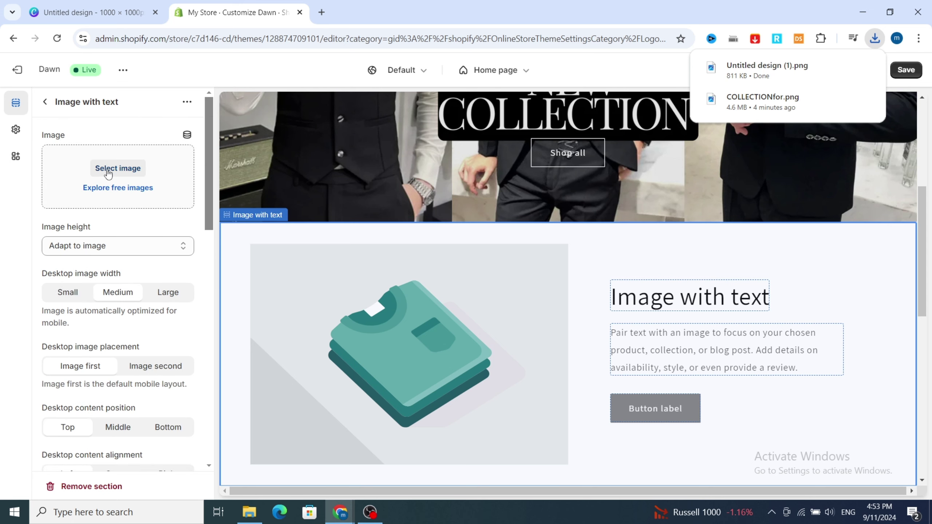
click(108, 173)
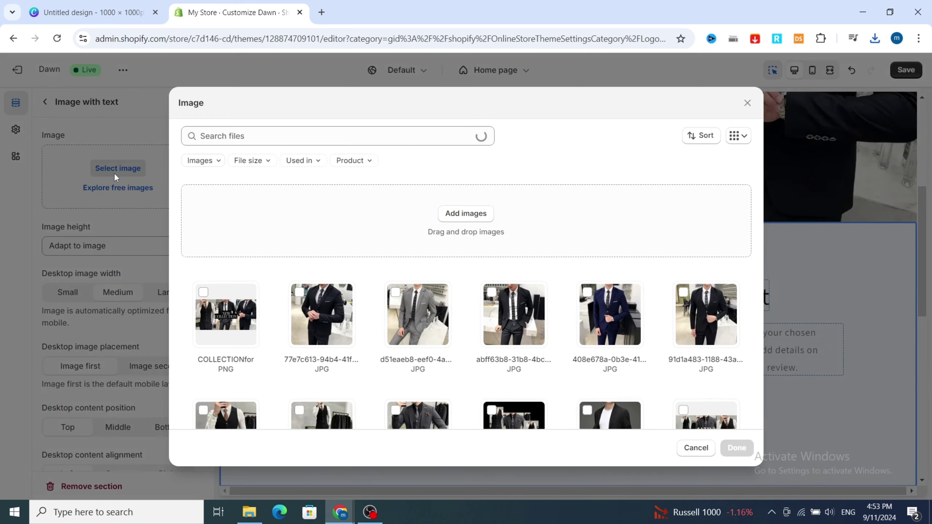
click(740, 451)
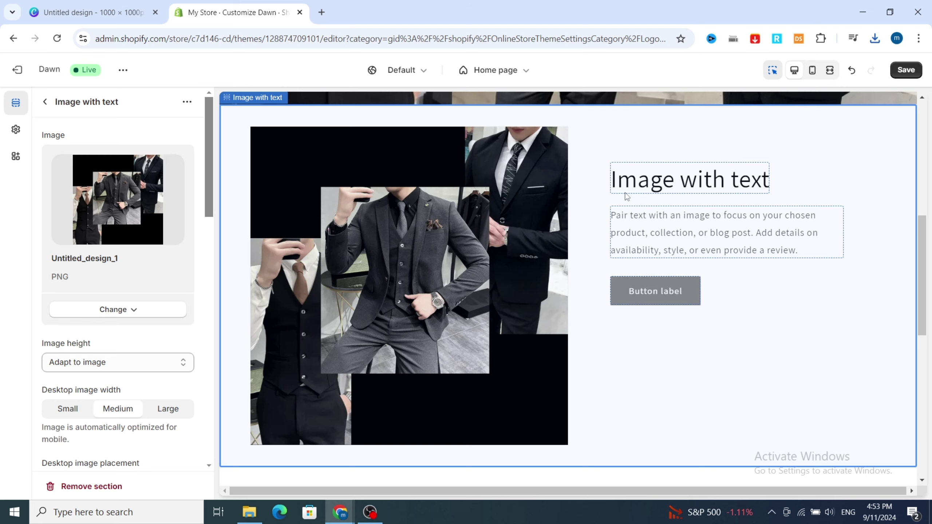
View the settings of the heading, text and button blocks in the Image with text section
click(677, 184)
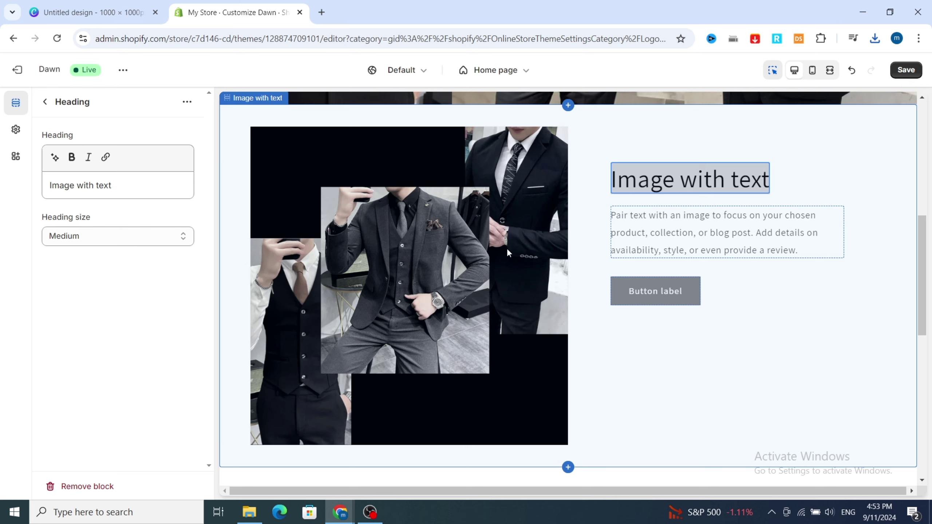
click(677, 238)
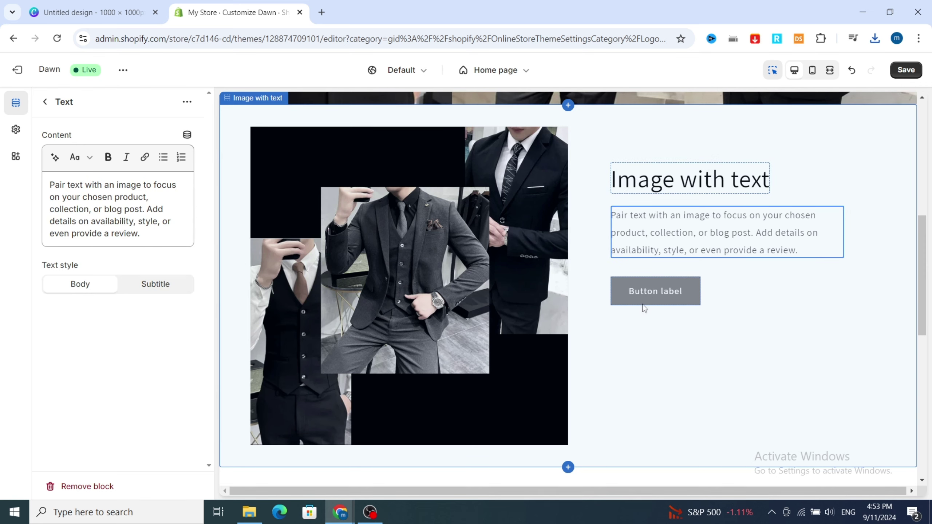
click(648, 294)
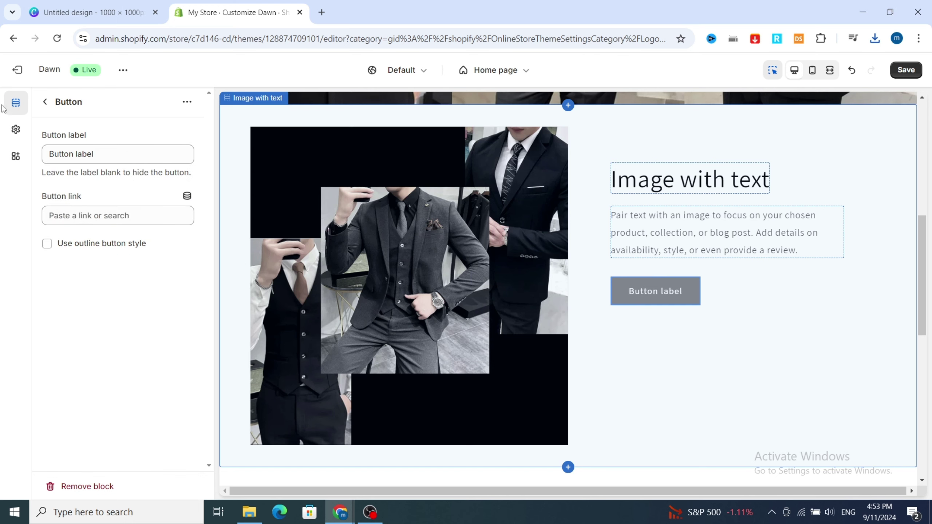
click(50, 104)
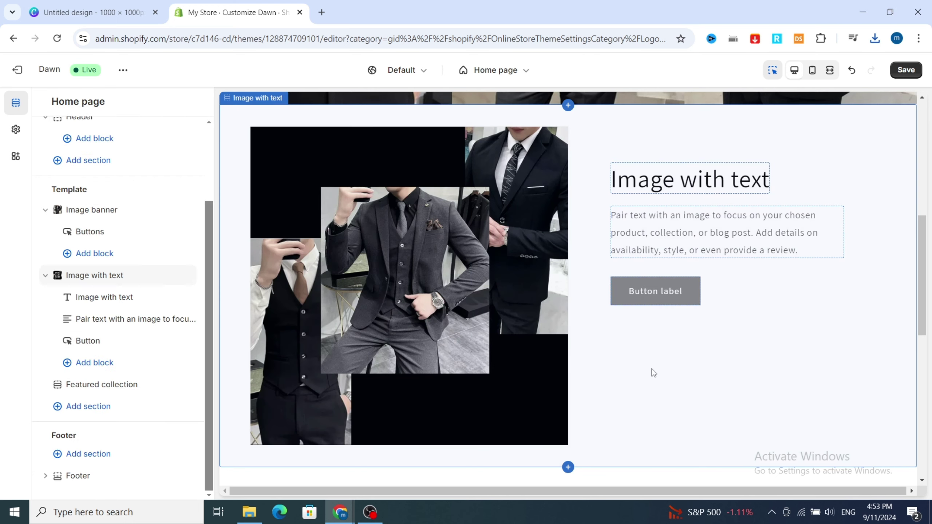
Make the Featured collection section's "Featured products" heading bold and set its heading size to Large
scroll(624, 371, down, 2)
scroll(580, 380, down, 3)
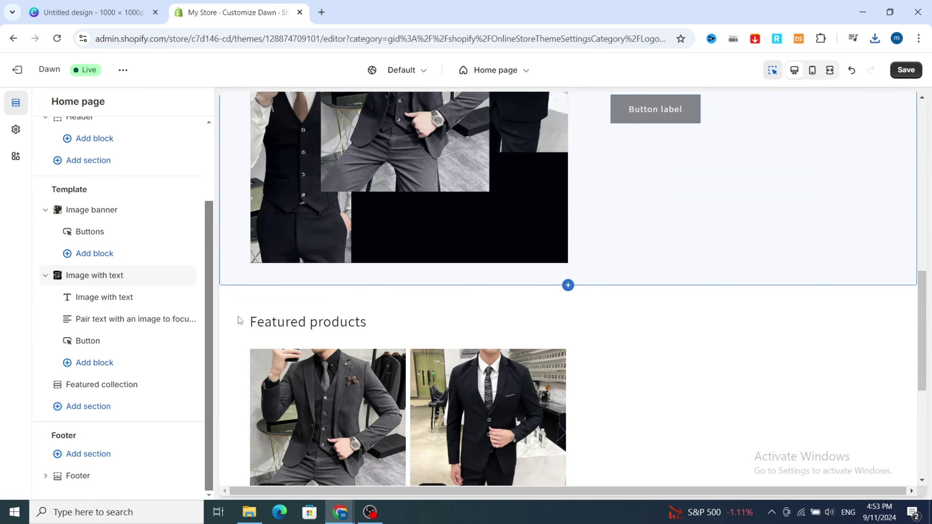
click(579, 319)
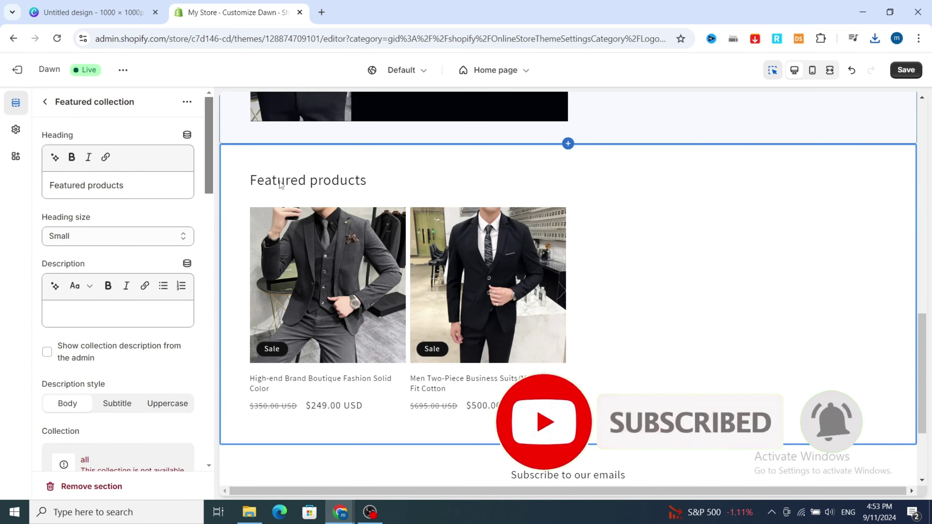
triple_click(281, 184)
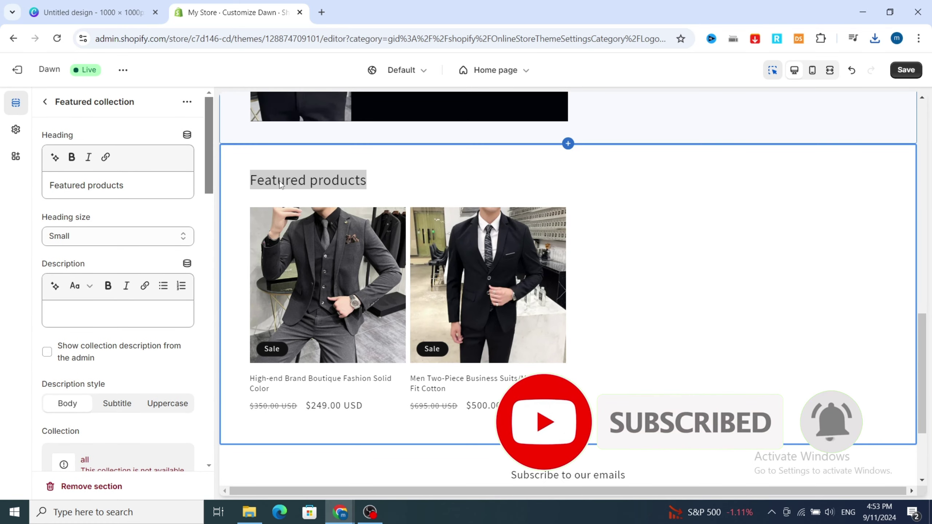
triple_click(66, 185)
click(72, 159)
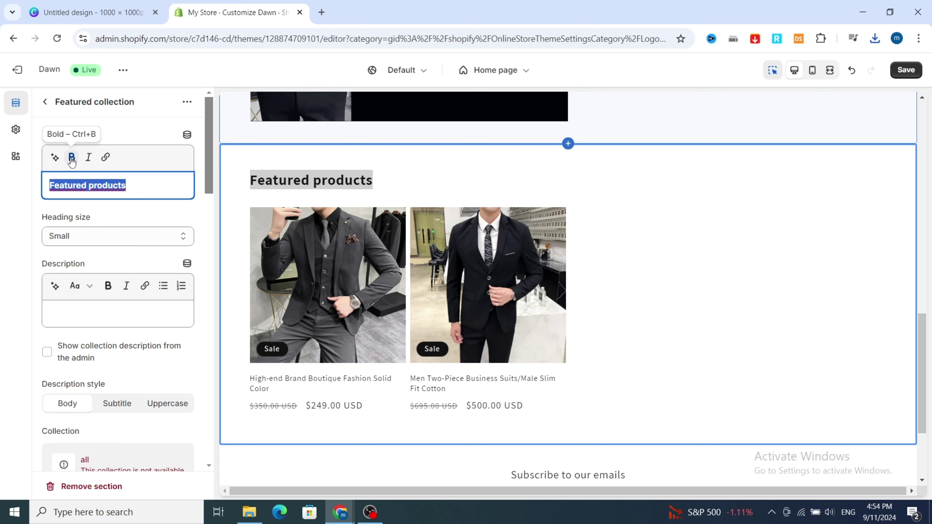
click(78, 238)
click(87, 284)
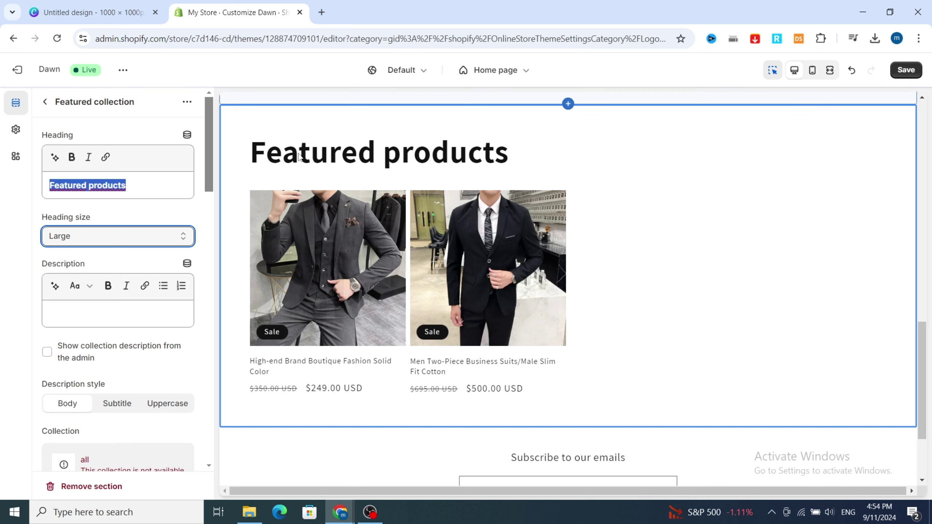
Try Abril Fatface and Americana as the theme's body font, and discard the font selection
click(14, 130)
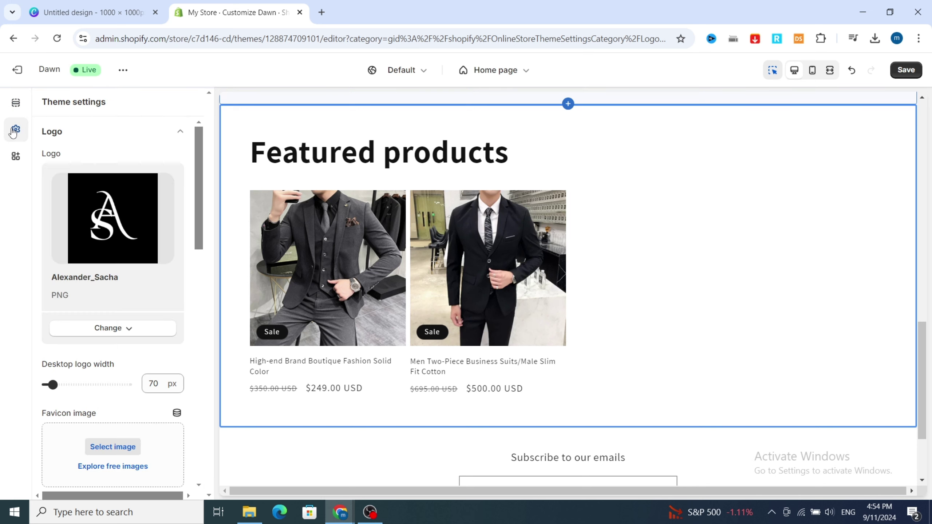
scroll(110, 239, down, 10)
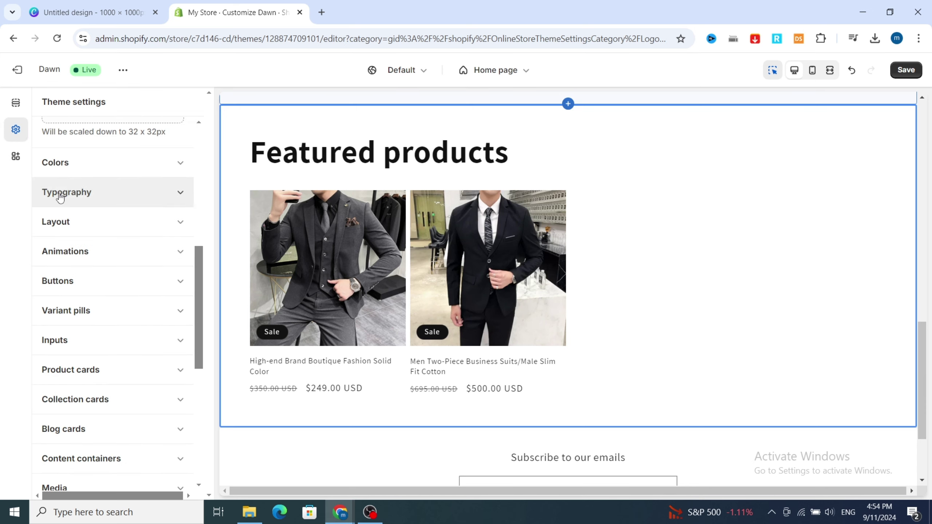
click(73, 202)
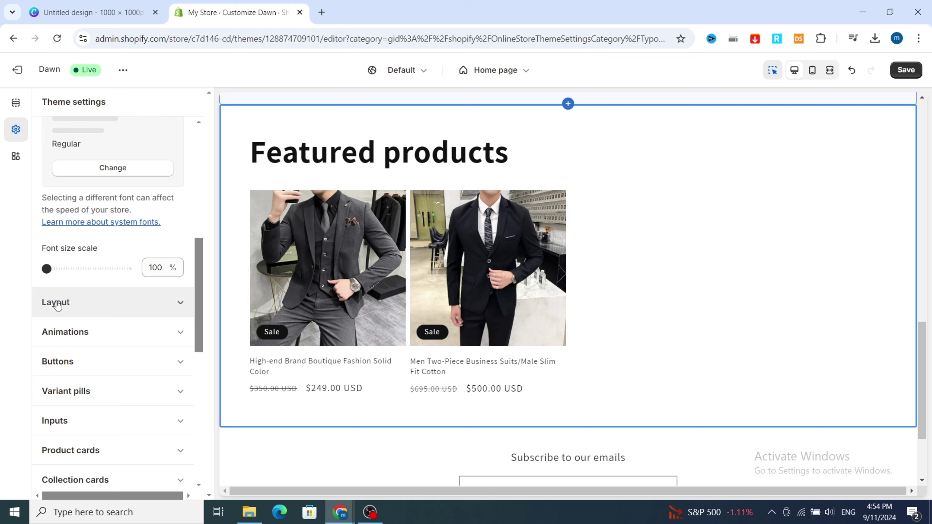
scroll(79, 252, down, 2)
scroll(92, 246, up, 3)
click(97, 227)
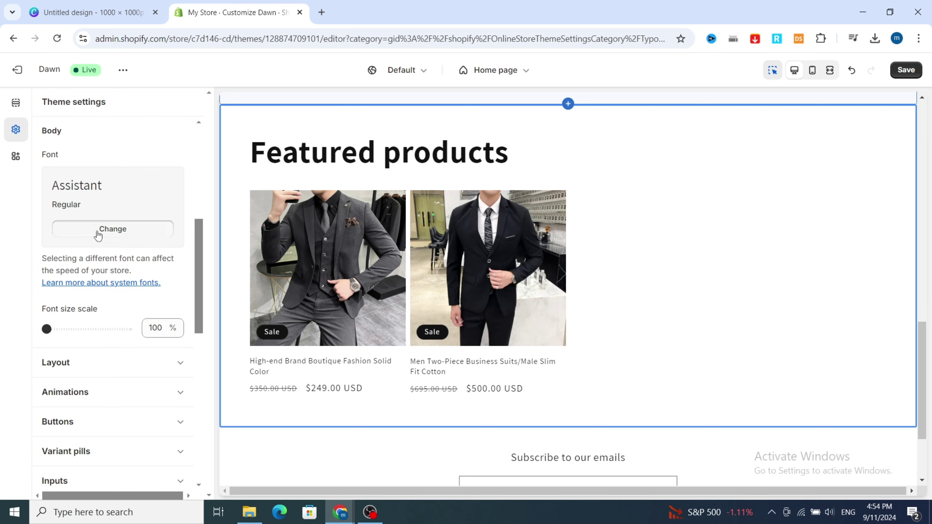
scroll(73, 290, down, 5)
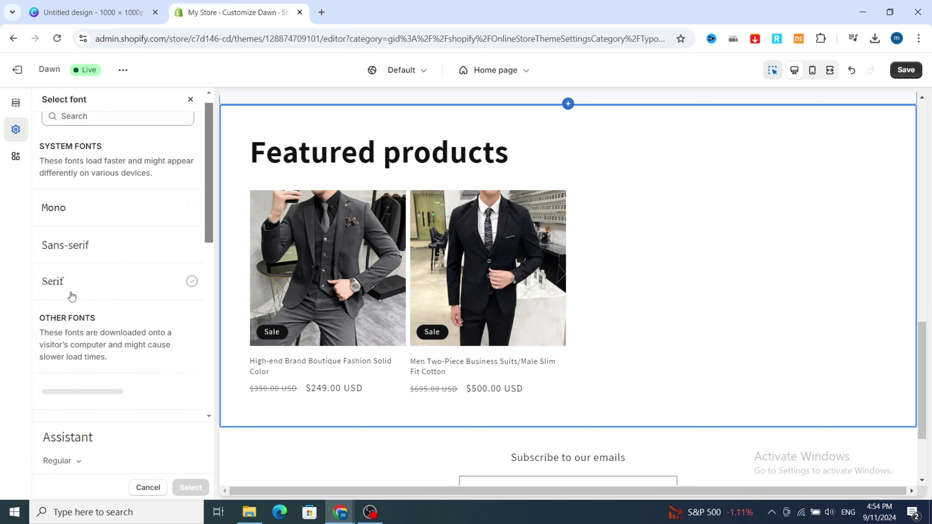
click(85, 263)
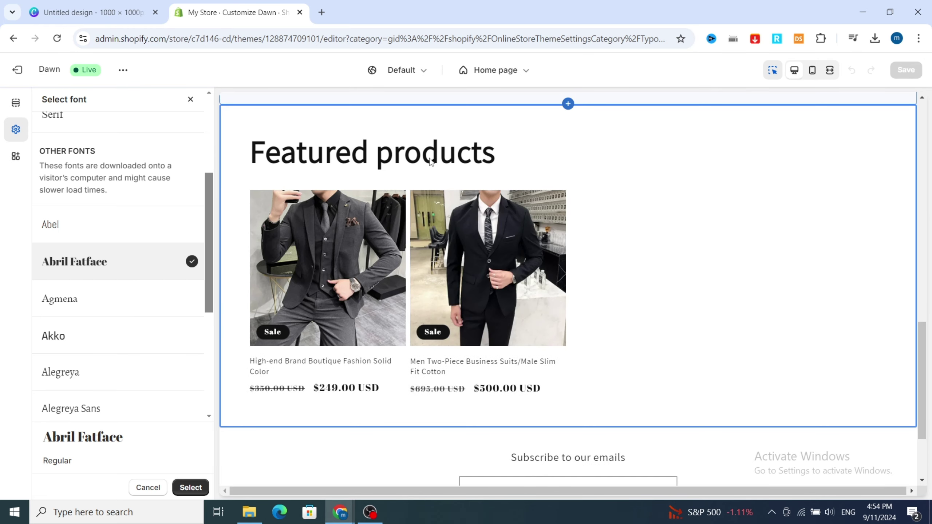
scroll(80, 365, down, 3)
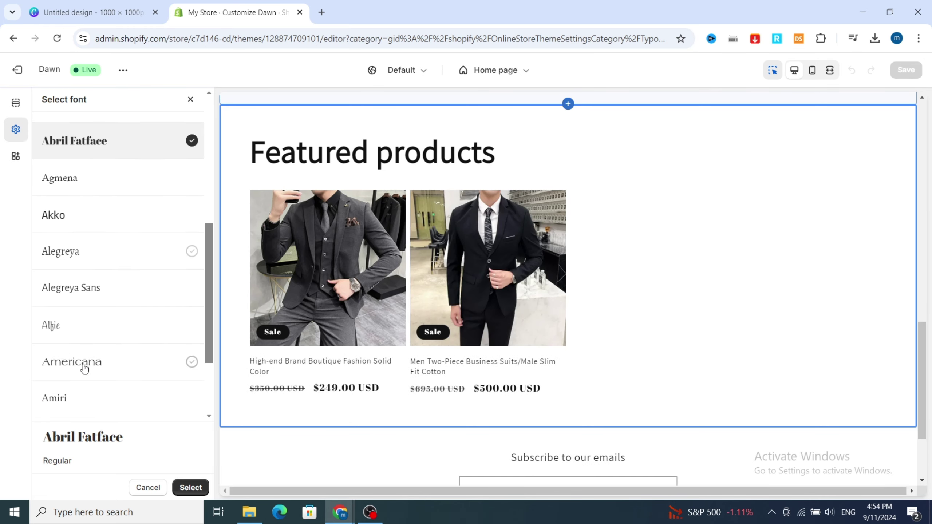
click(62, 370)
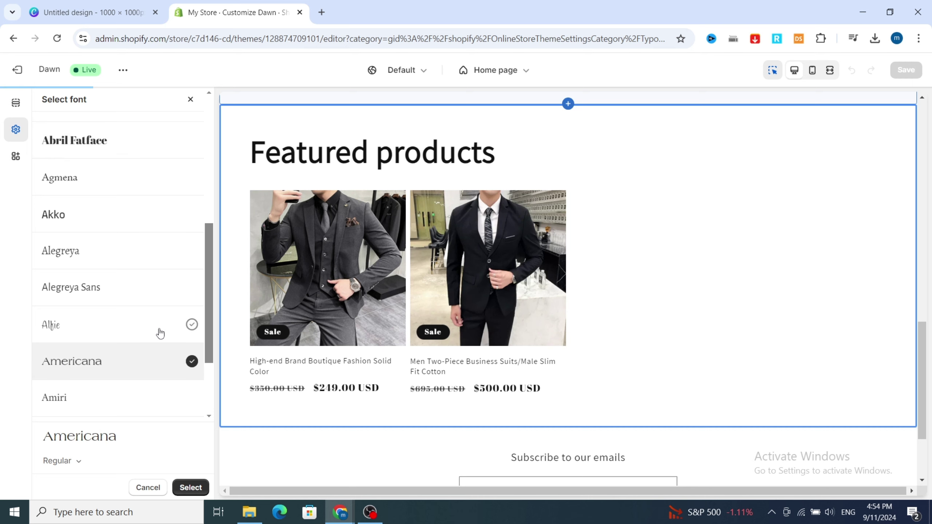
key(Escape)
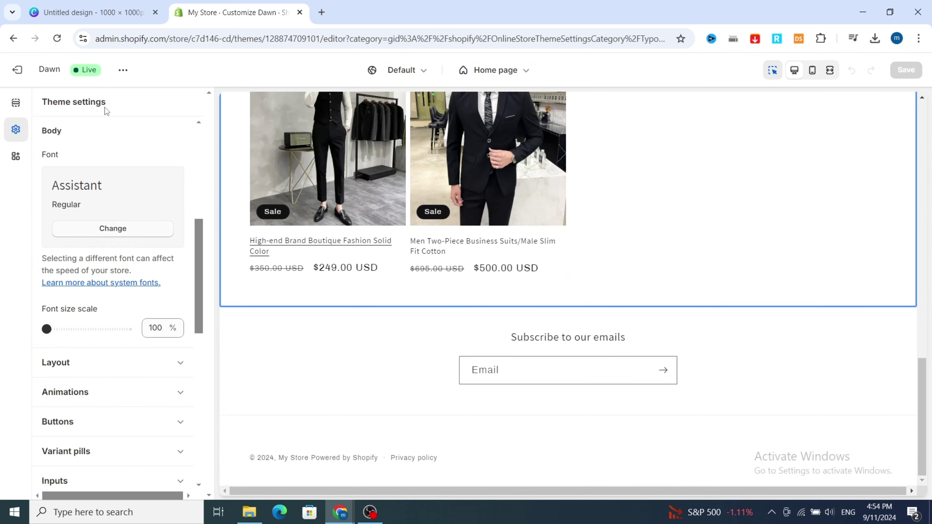
Set the Featured collection section to show at most 9 products in 2 desktop columns
scroll(356, 282, down, 5)
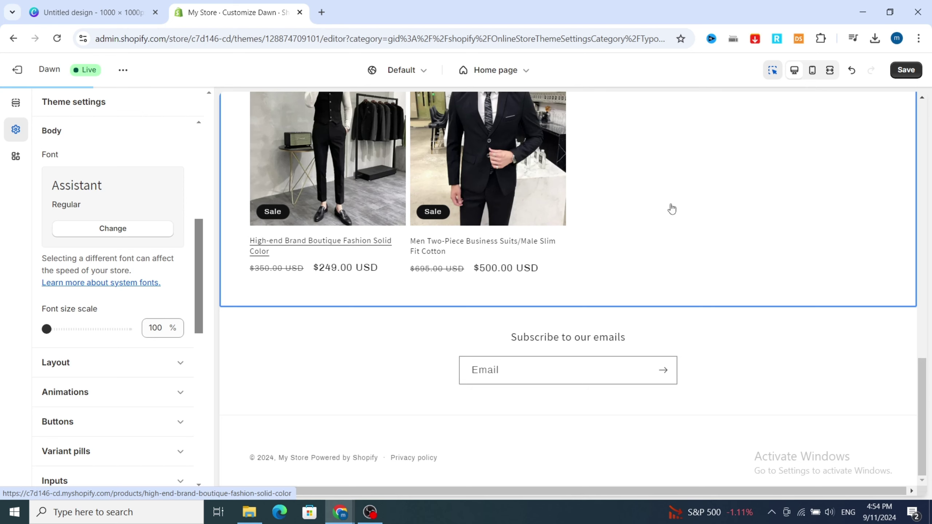
scroll(569, 220, up, 5)
click(491, 228)
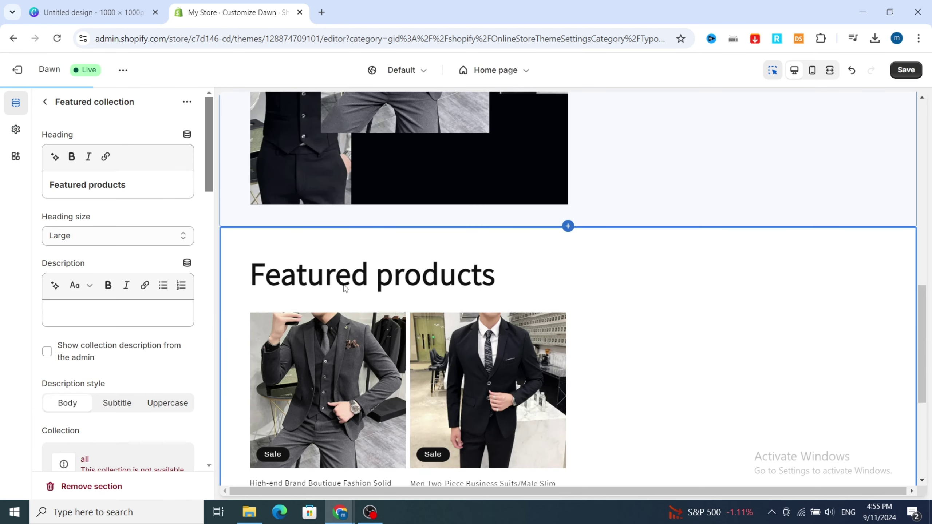
scroll(123, 408, down, 5)
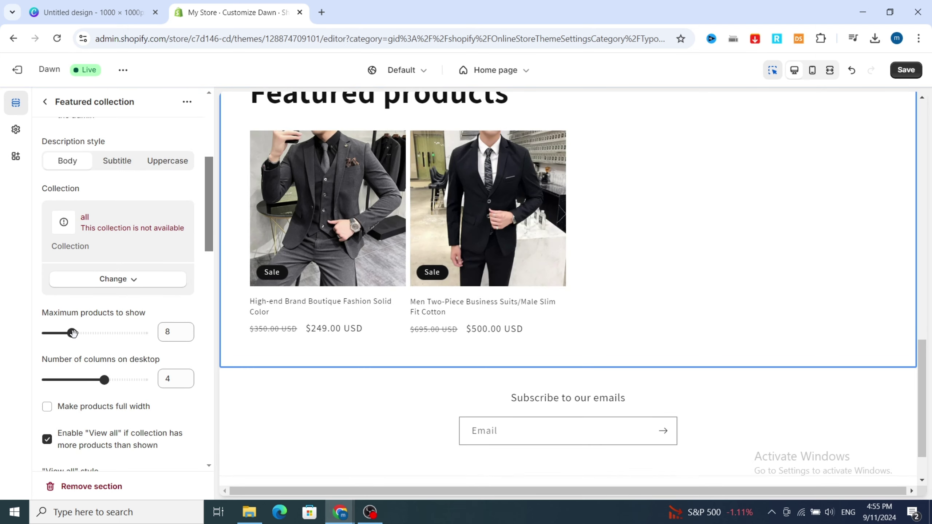
key(Right)
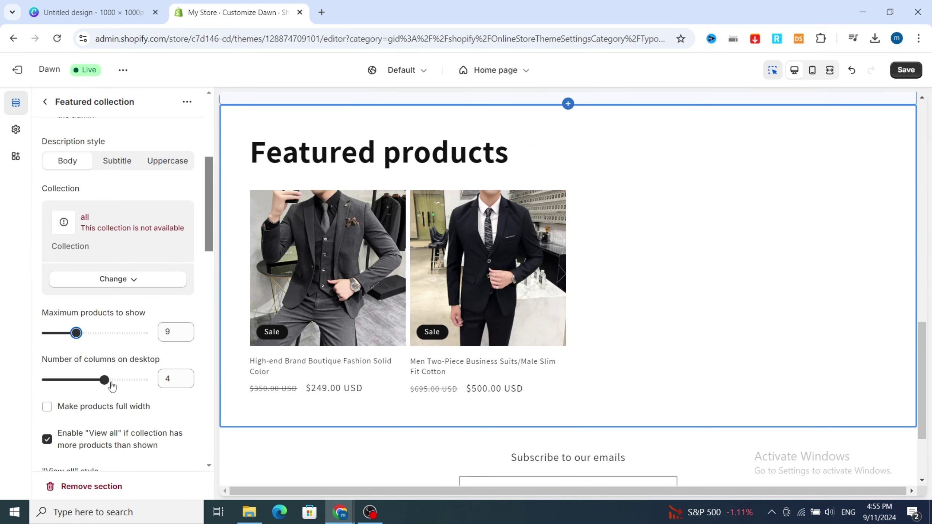
drag(107, 380, 65, 382)
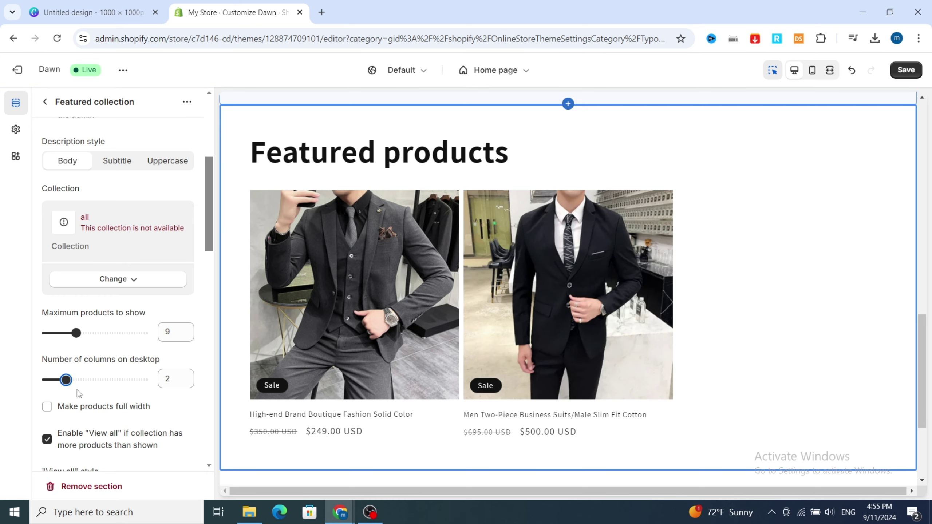
scroll(576, 234, down, 2)
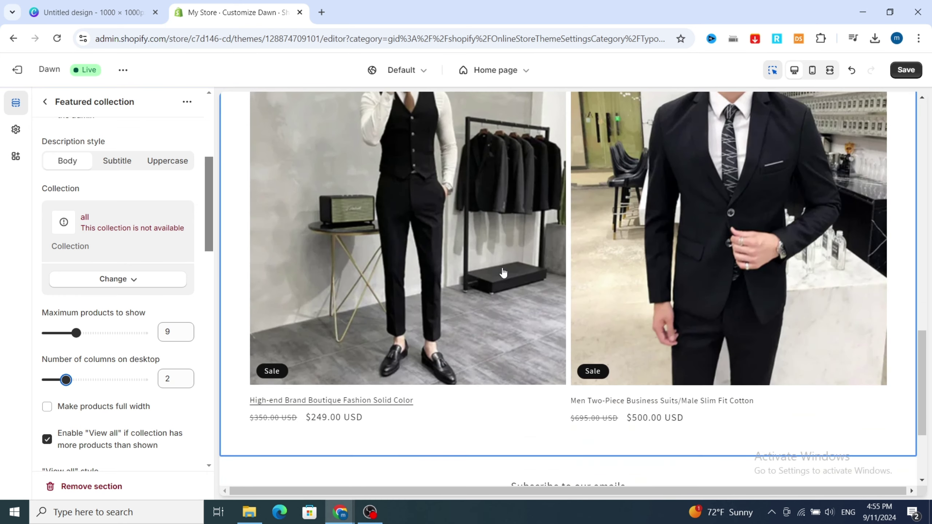
scroll(450, 190, down, 6)
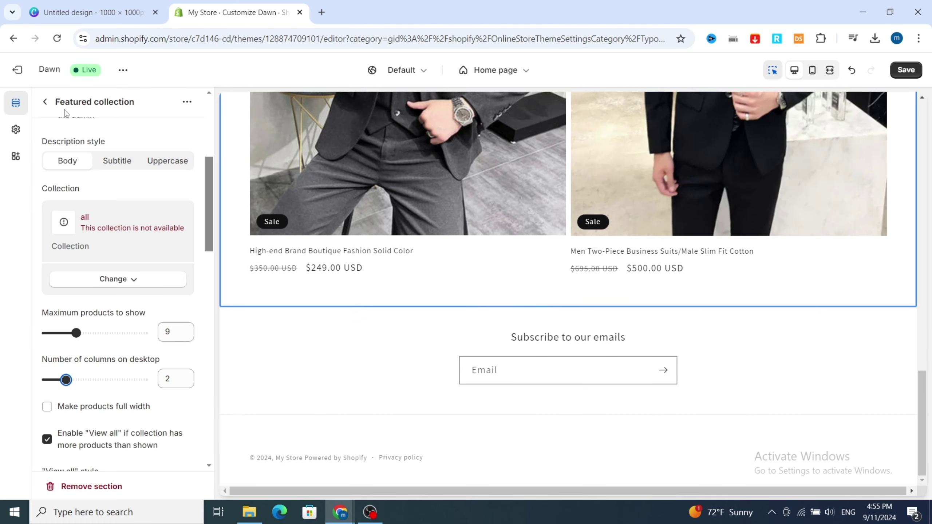
Add a Slideshow section below the Featured collection in the home page template
click(45, 102)
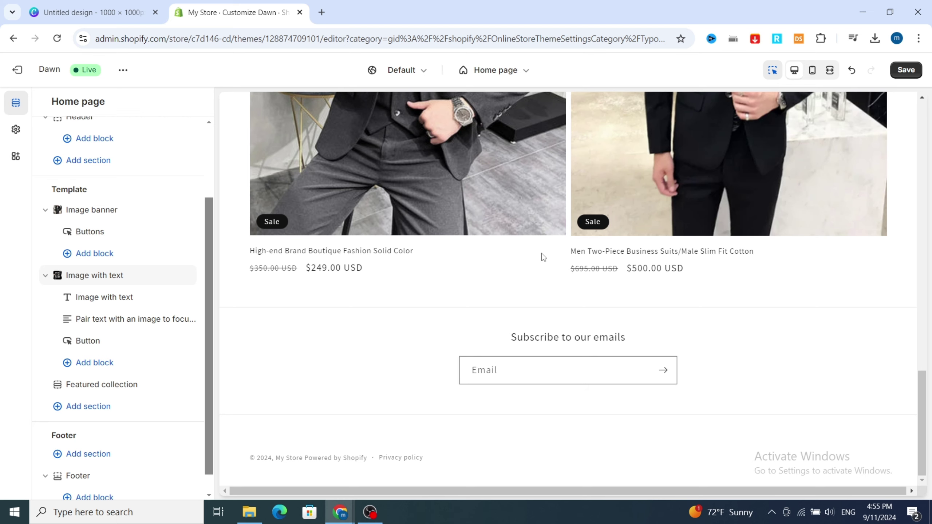
click(448, 288)
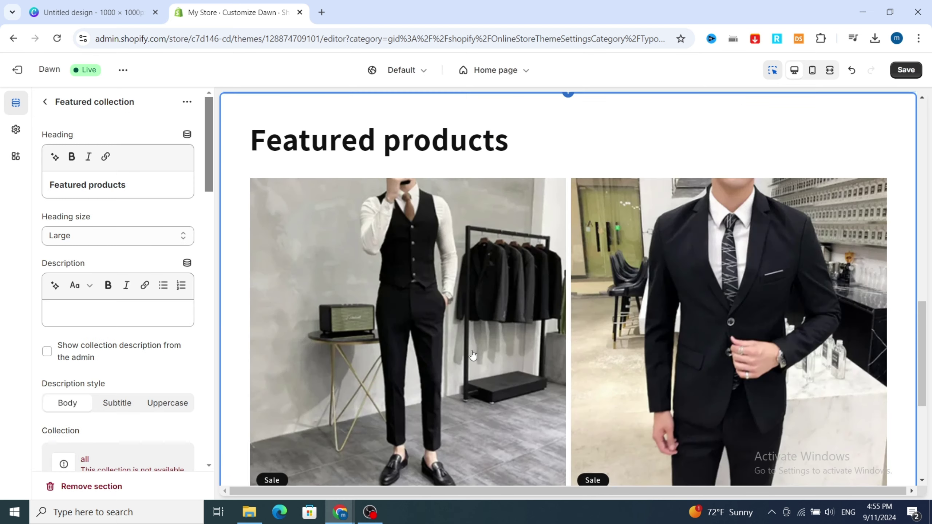
scroll(474, 355, down, 6)
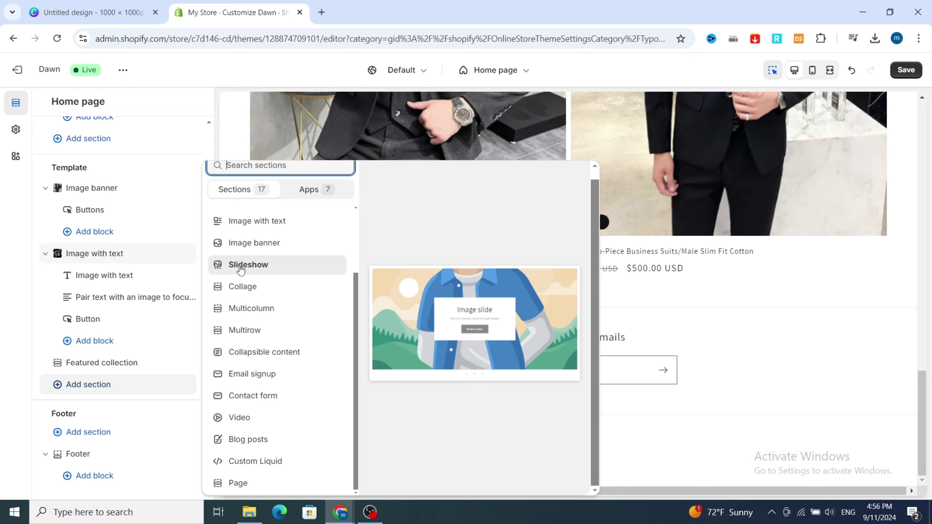
click(240, 265)
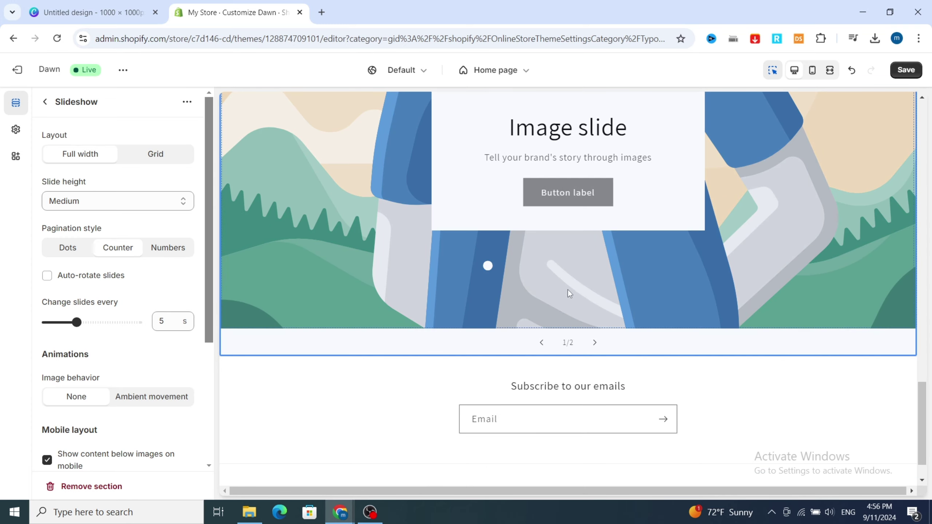
Switch to Canva and create a new custom-size design of 4320 × 2160 px
scroll(568, 292, up, 2)
click(92, 12)
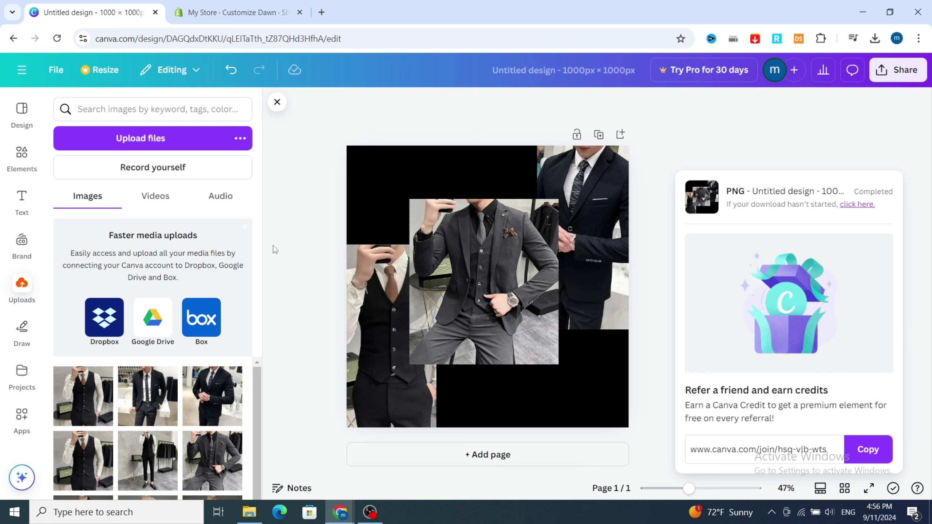
click(14, 41)
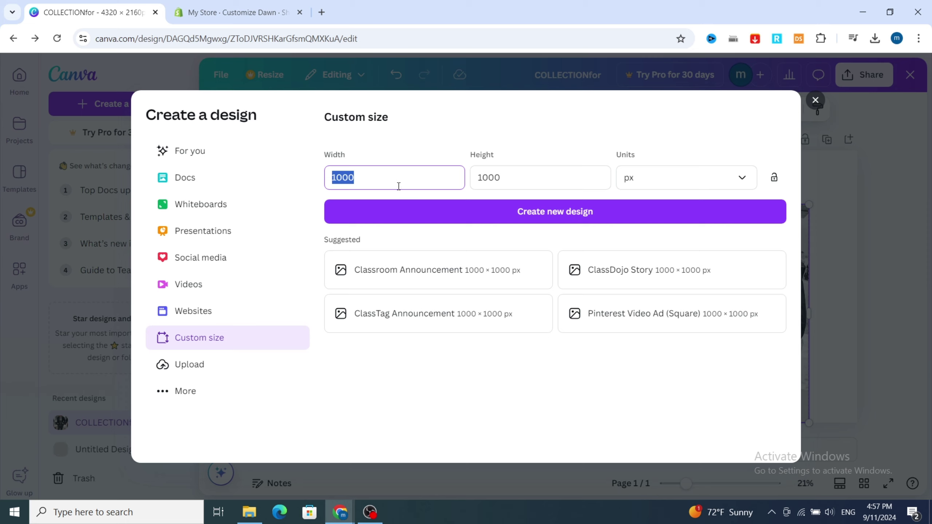
text(4320)
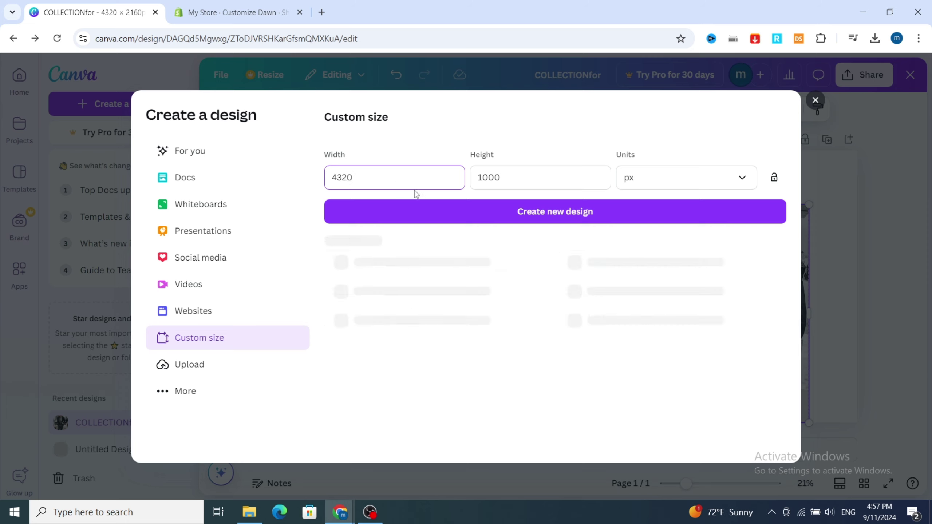
click(491, 177)
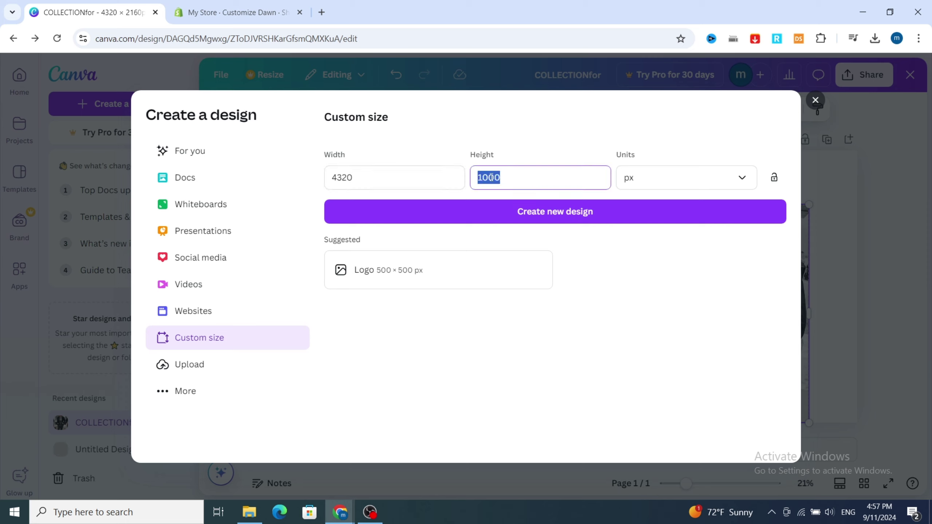
key(BackSpace)
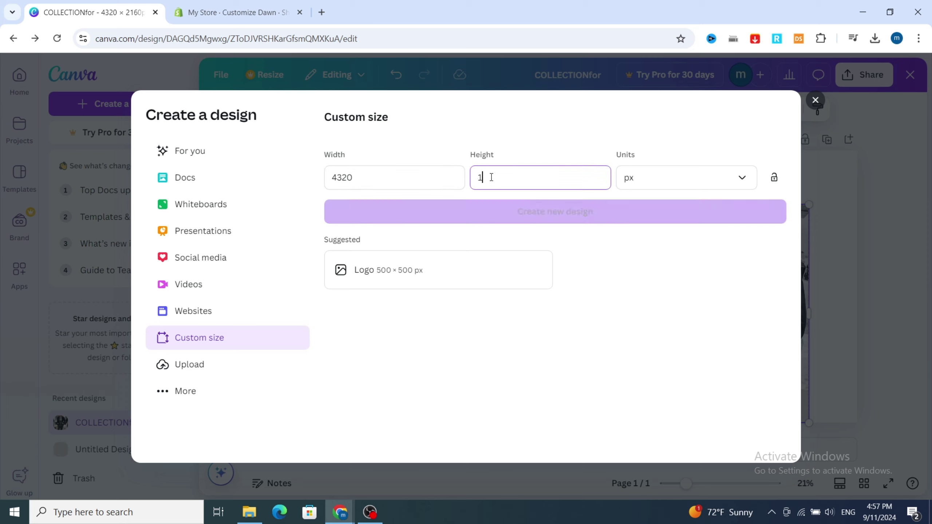
text(2160)
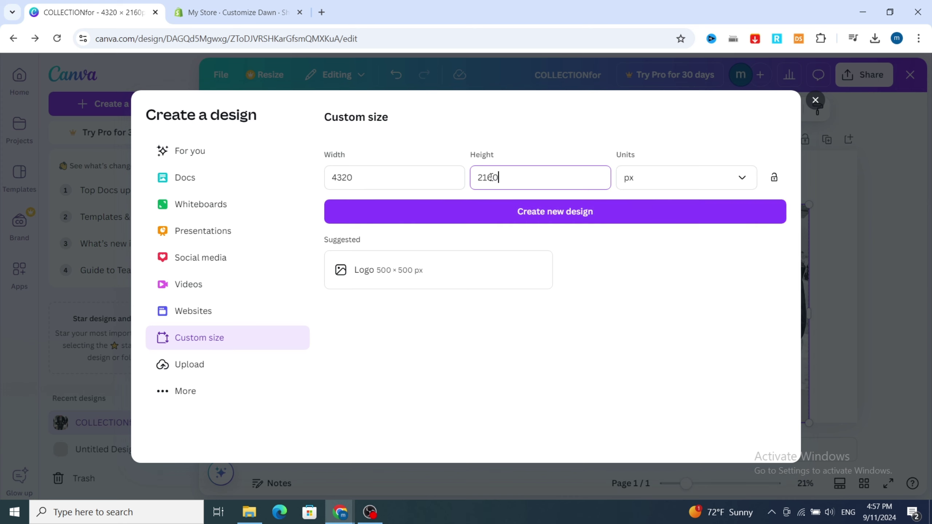
click(511, 215)
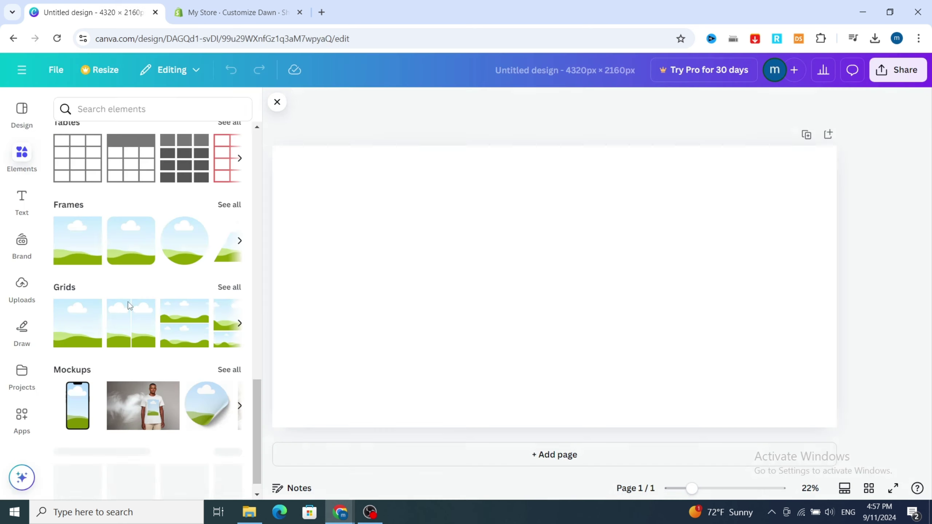
Add a grid of three equal vertical columns to the blank page
scroll(197, 278, down, 1)
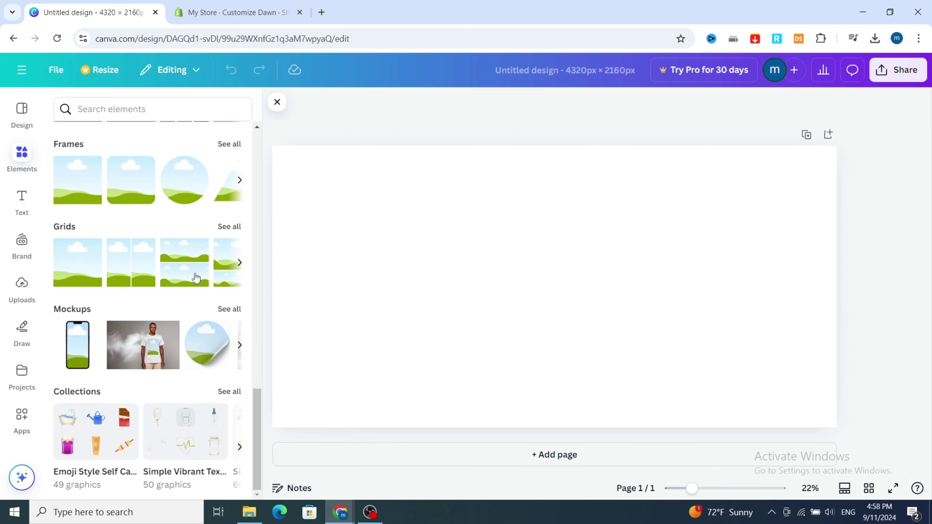
click(236, 230)
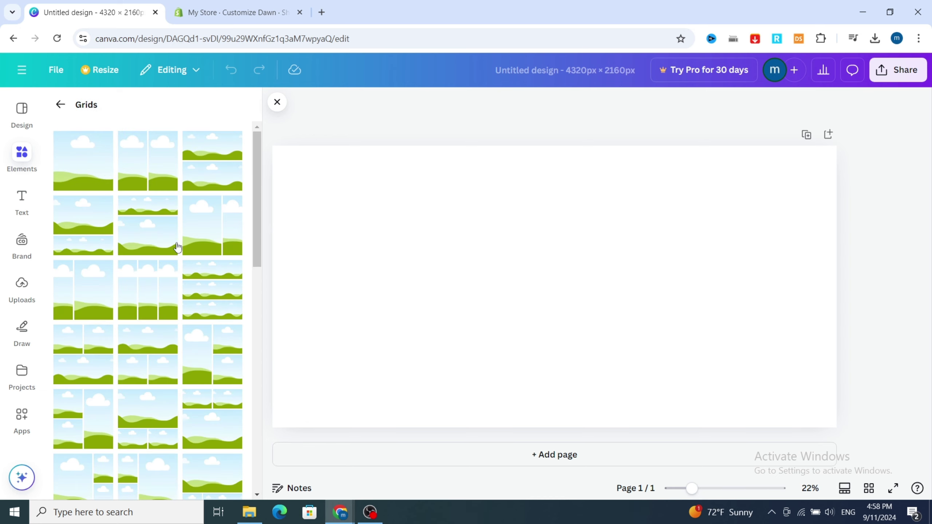
click(139, 288)
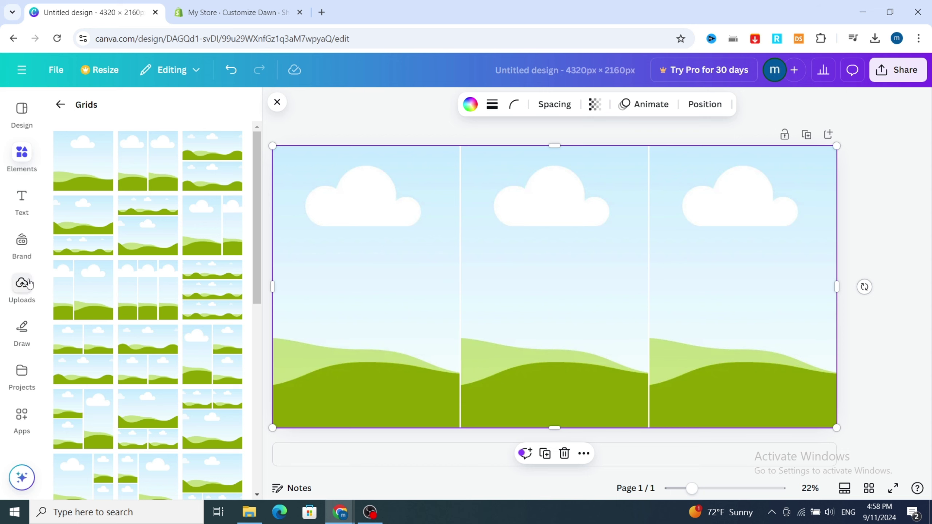
Fill the grid's three columns with uploaded suit and blazer photos and stretch the grid to about 4320 × 2750 px
click(21, 288)
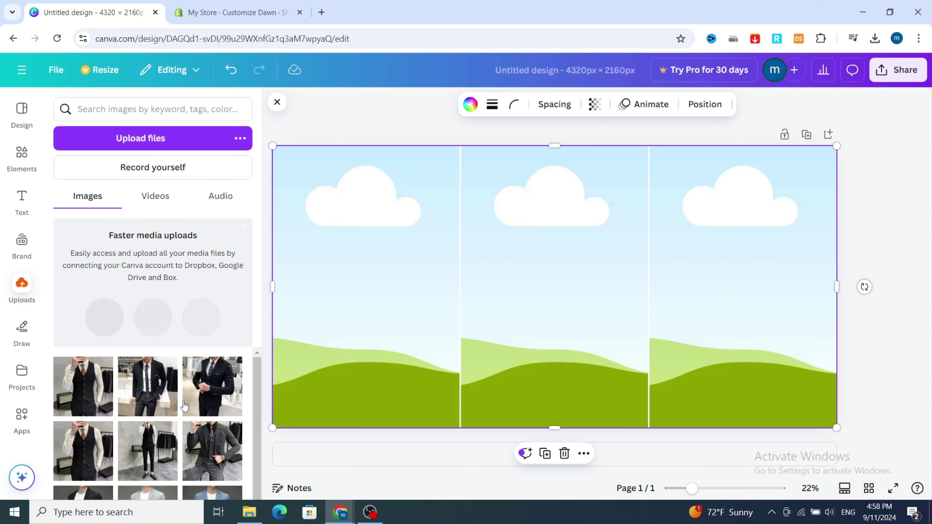
scroll(165, 397, down, 5)
scroll(164, 399, up, 3)
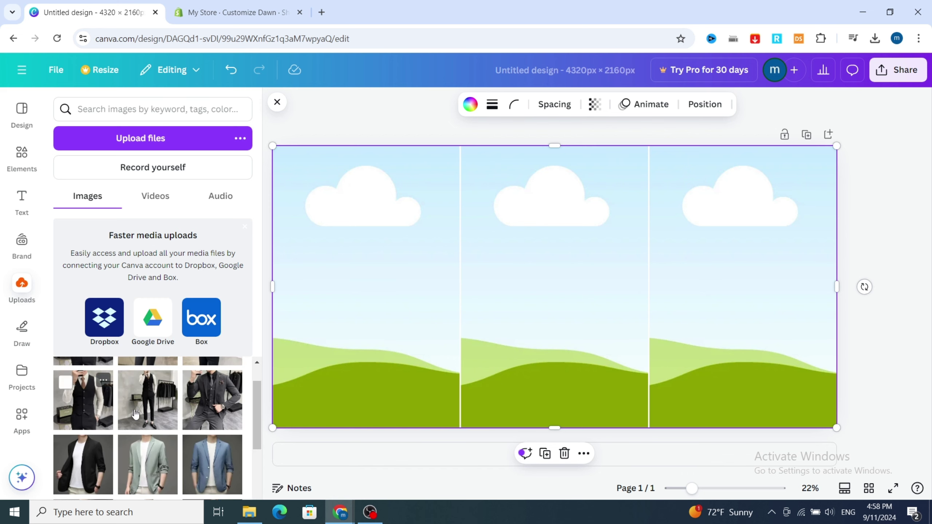
scroll(146, 422, up, 2)
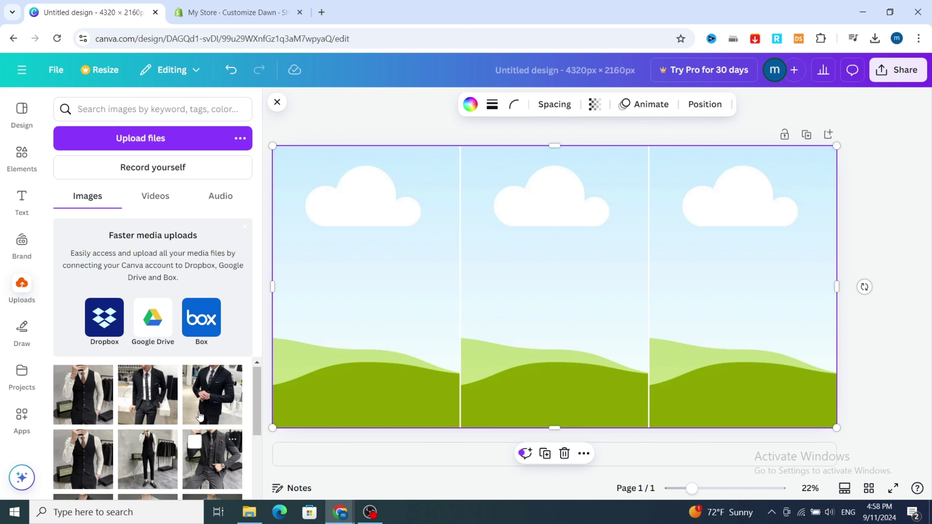
click(208, 464)
drag(526, 318, 417, 210)
click(436, 176)
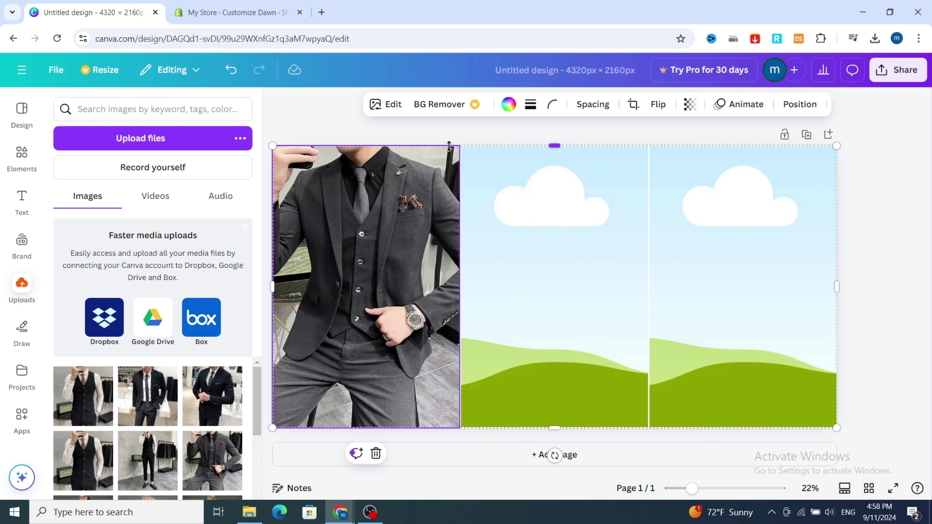
mouse_move(429, 176)
mouse_down()
mouse_move(437, 172)
mouse_move(432, 180)
mouse_up()
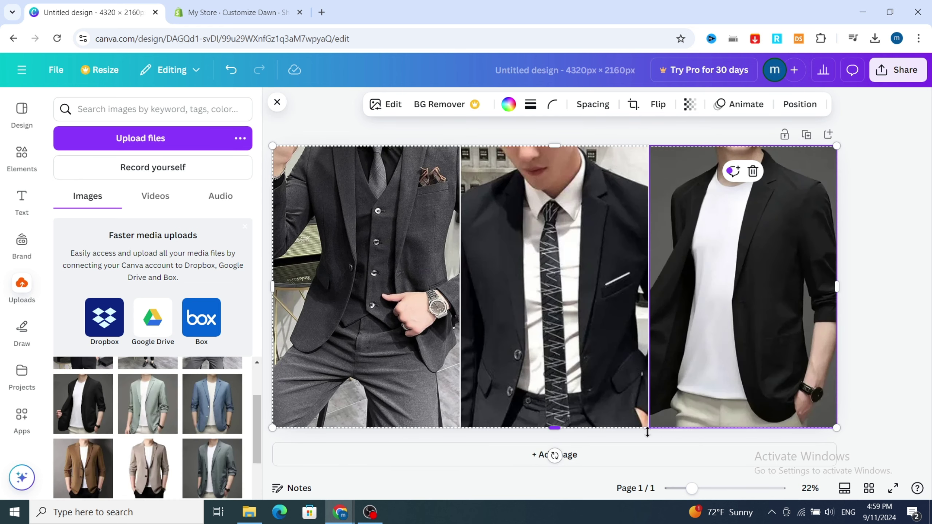
drag(640, 453, 599, 499)
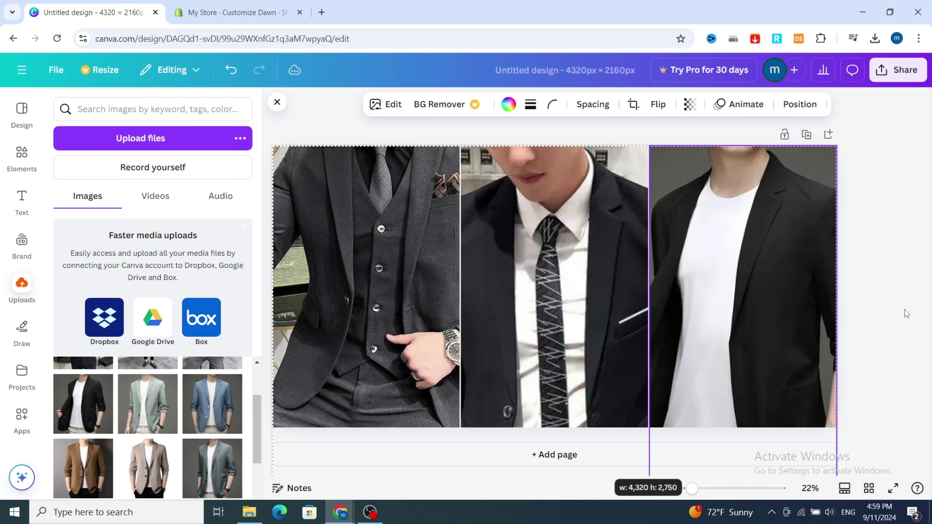
click(873, 309)
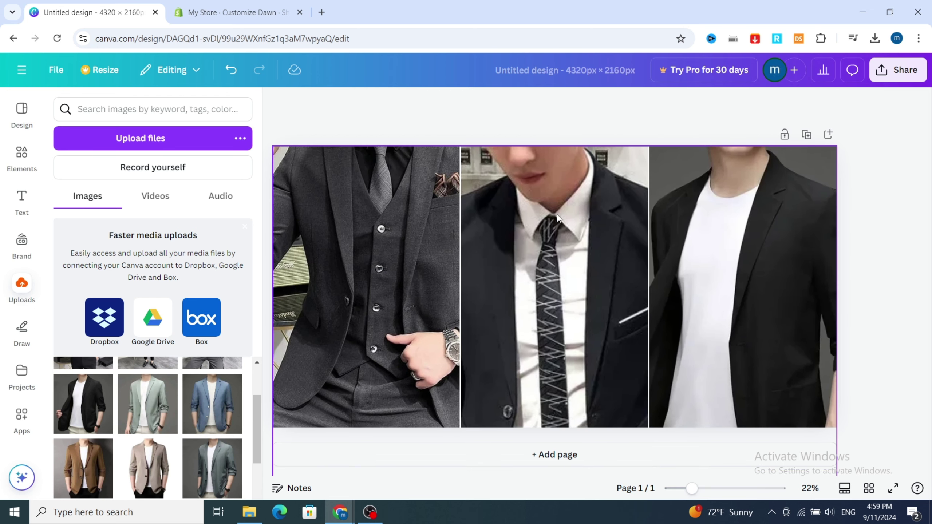
Download the three-photo design as a PNG at 4320 × 2160 px
click(897, 71)
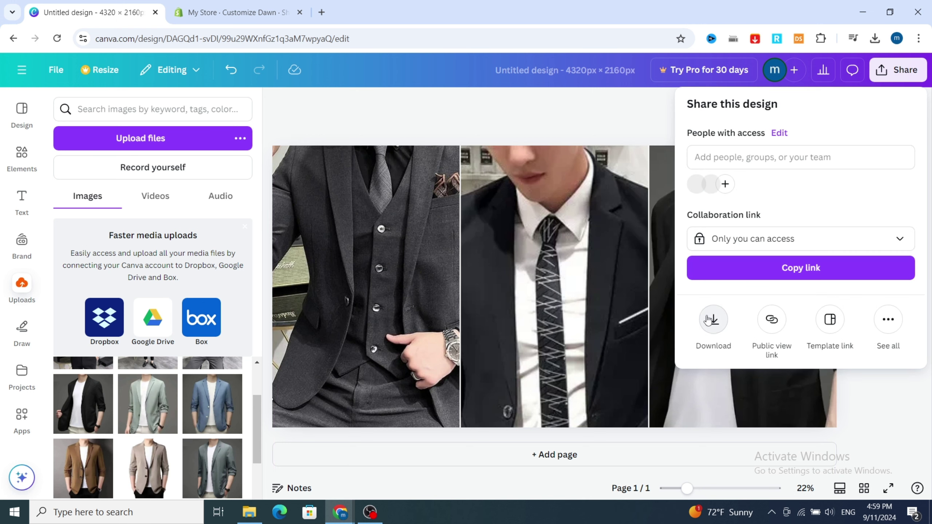
click(711, 316)
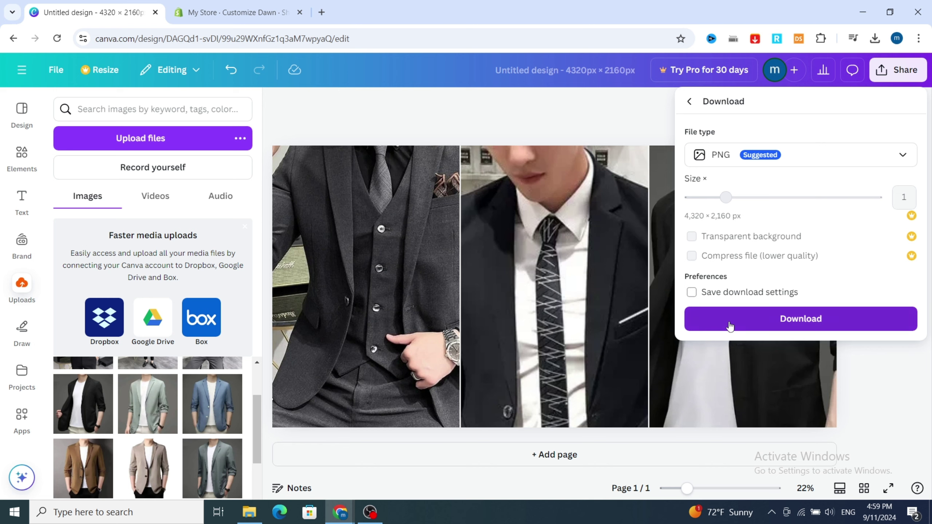
click(729, 323)
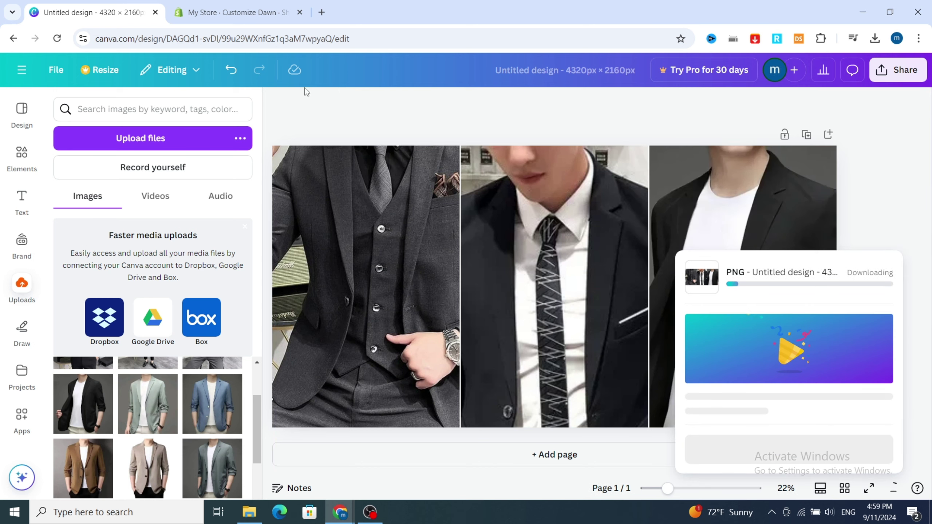
Switch to the Shopify theme editor and set the first slide's image to the uploaded Untitled_design_2 PNG
click(241, 5)
scroll(694, 235, up, 3)
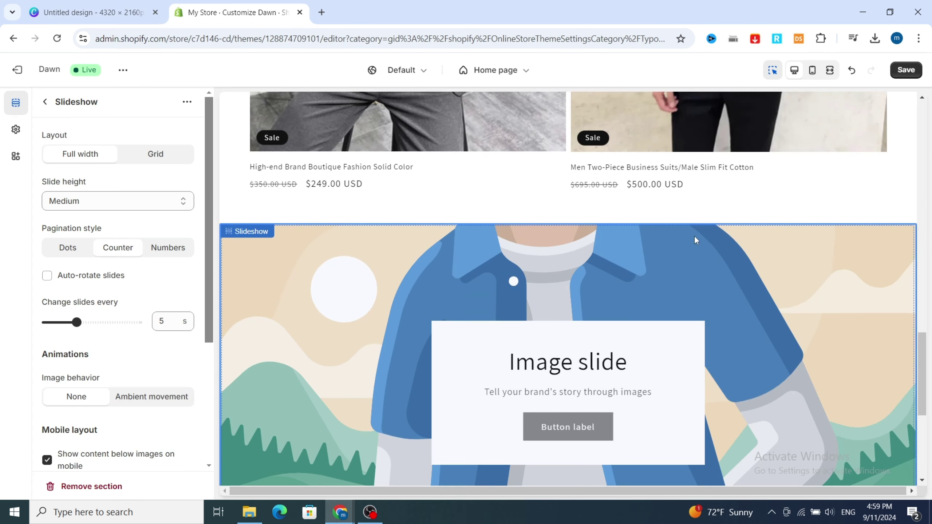
scroll(629, 268, down, 2)
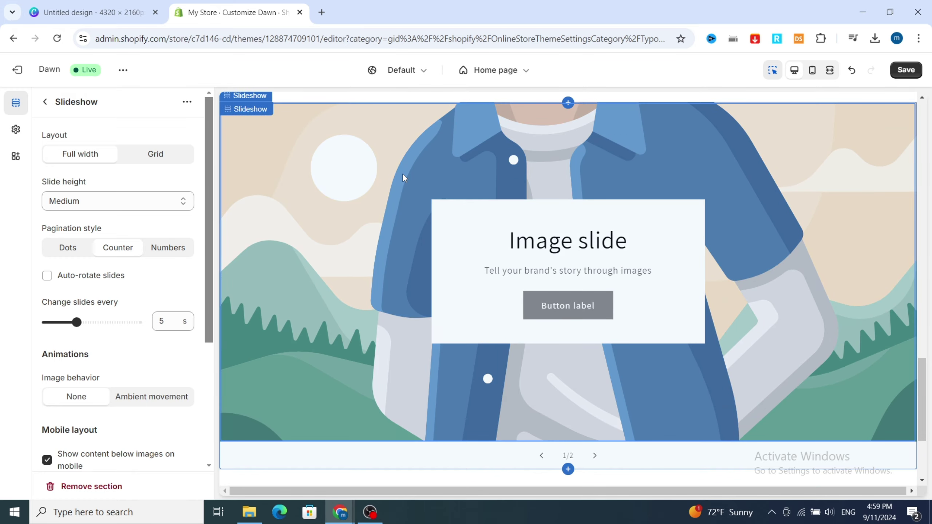
click(394, 167)
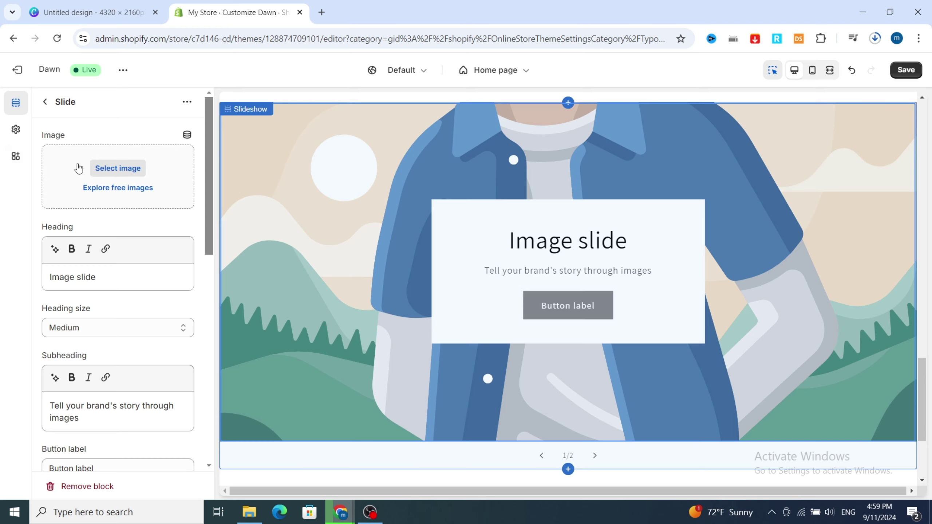
click(106, 169)
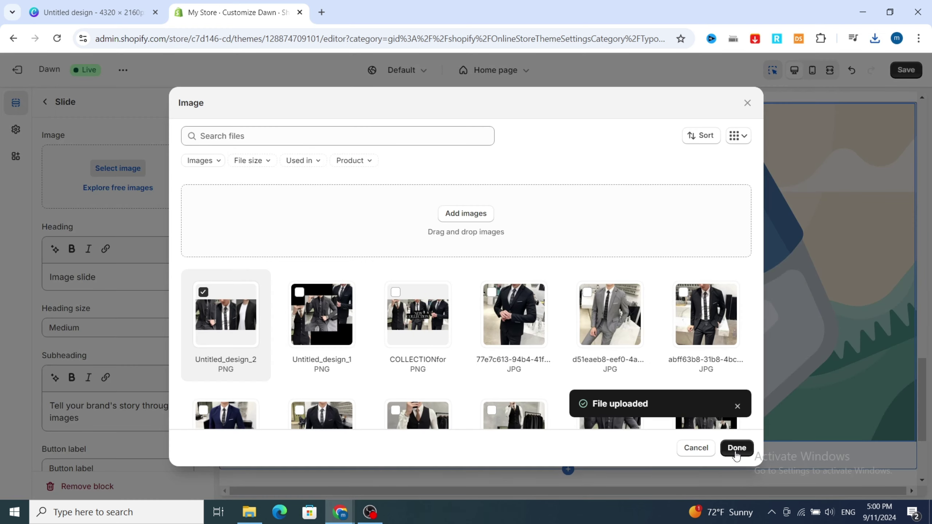
click(737, 449)
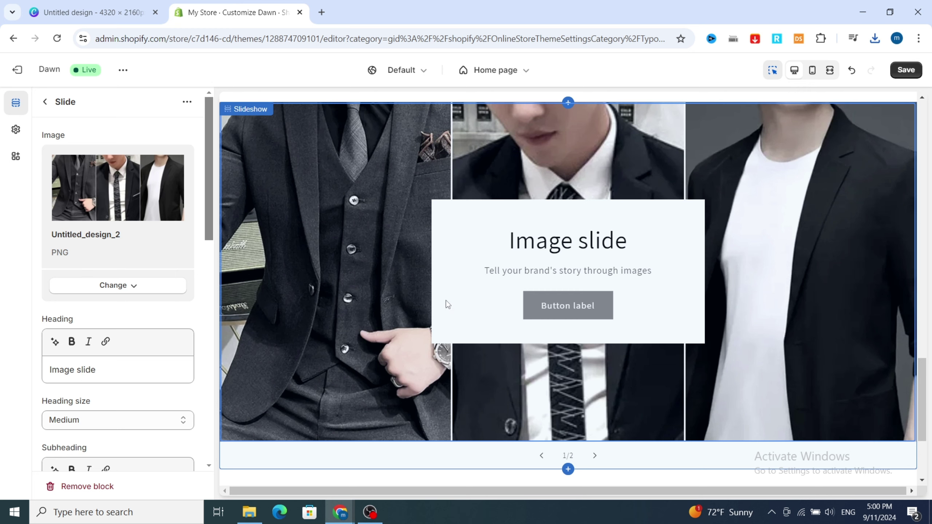
Preview the slideshow on the home page, stepping to the second slide and back to the first
scroll(155, 407, down, 1)
scroll(326, 339, up, 1)
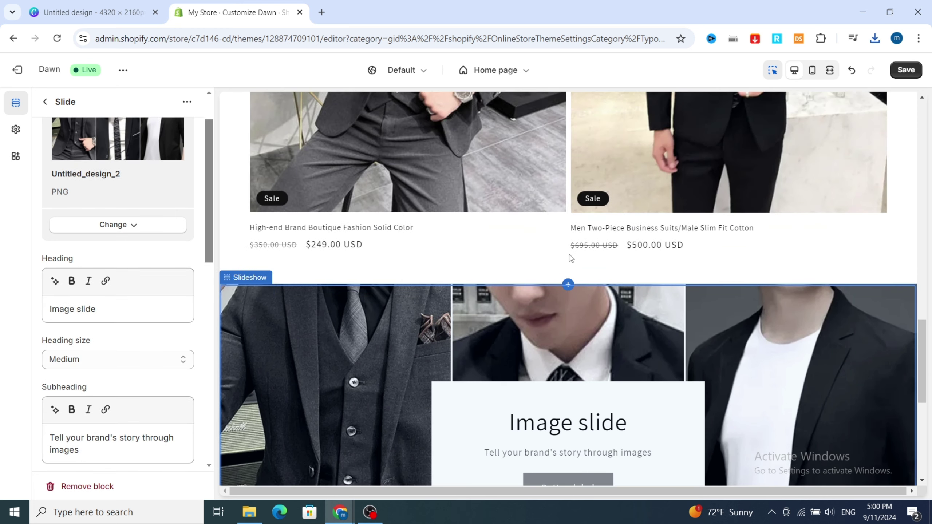
scroll(666, 296, down, 3)
scroll(711, 293, up, 3)
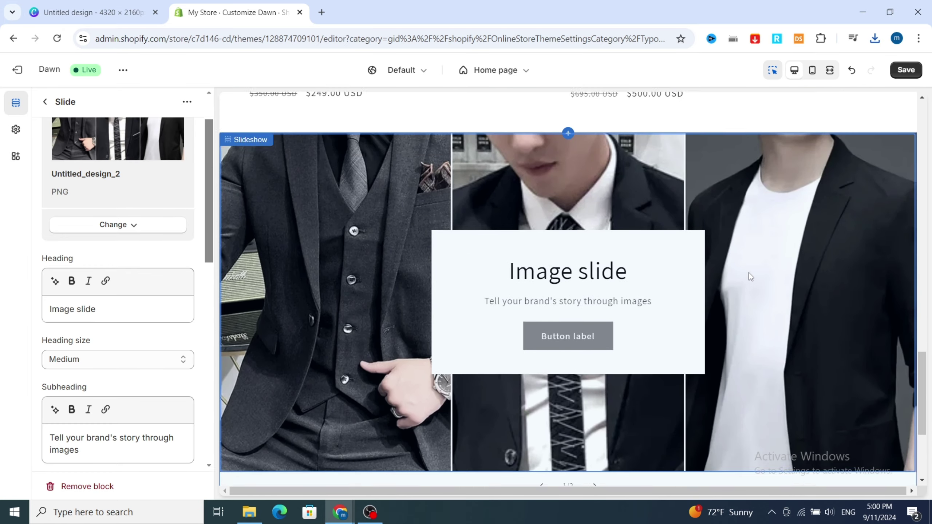
scroll(741, 299, down, 2)
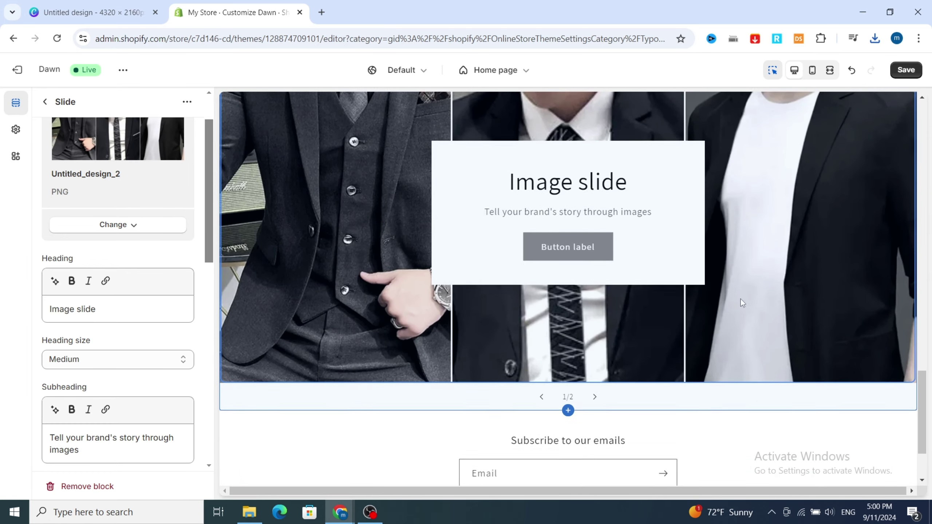
click(595, 395)
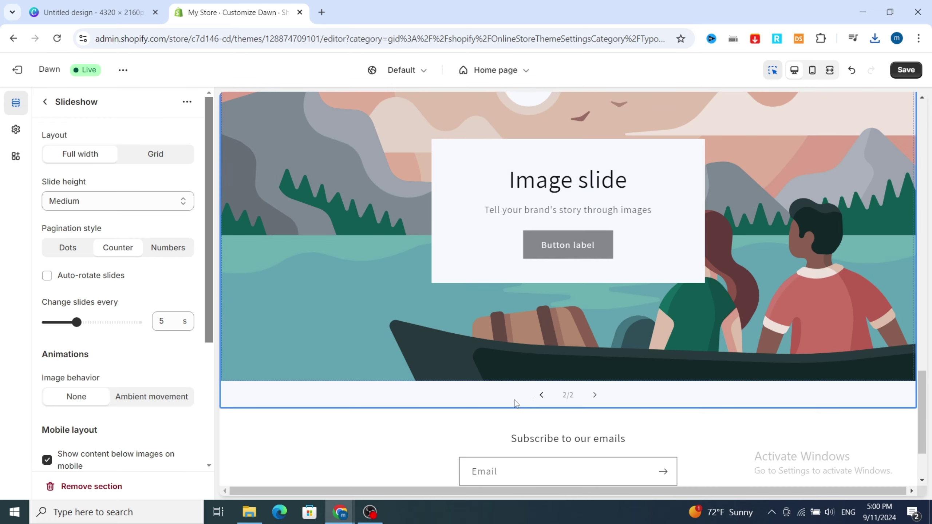
click(541, 395)
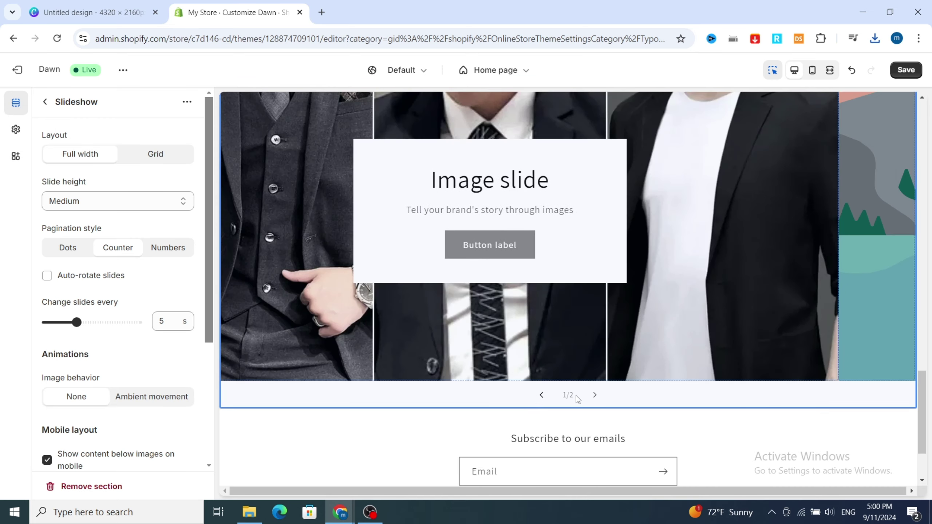
scroll(575, 367, down, 2)
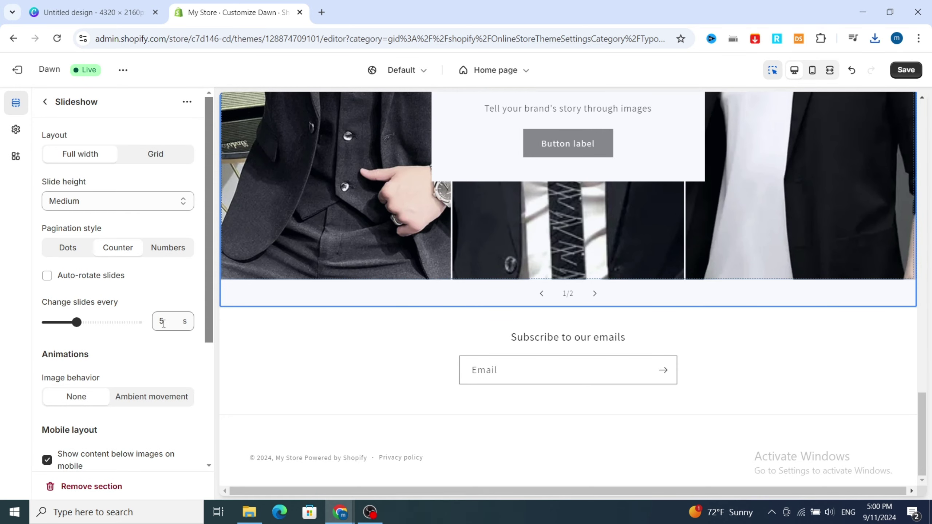
Turn on auto-rotation for the slideshow with slides changing every 5 seconds
click(69, 323)
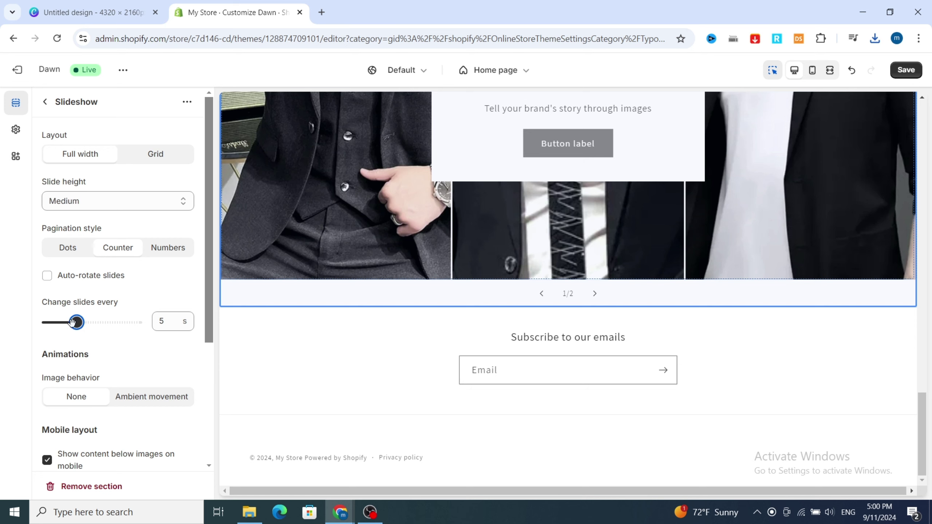
drag(62, 324, 85, 324)
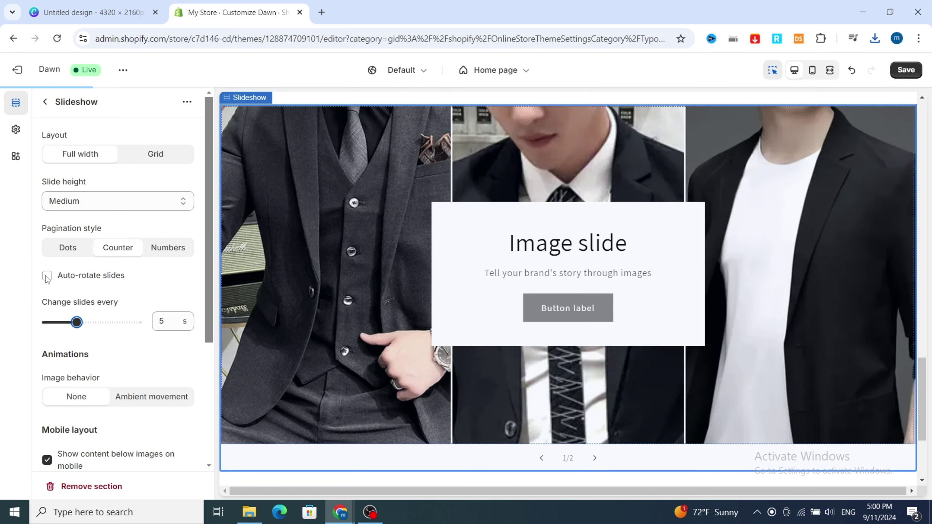
click(47, 277)
Set the slideshow's slide height to Small and its accessibility description to "TOP SELLES"
click(129, 199)
click(84, 233)
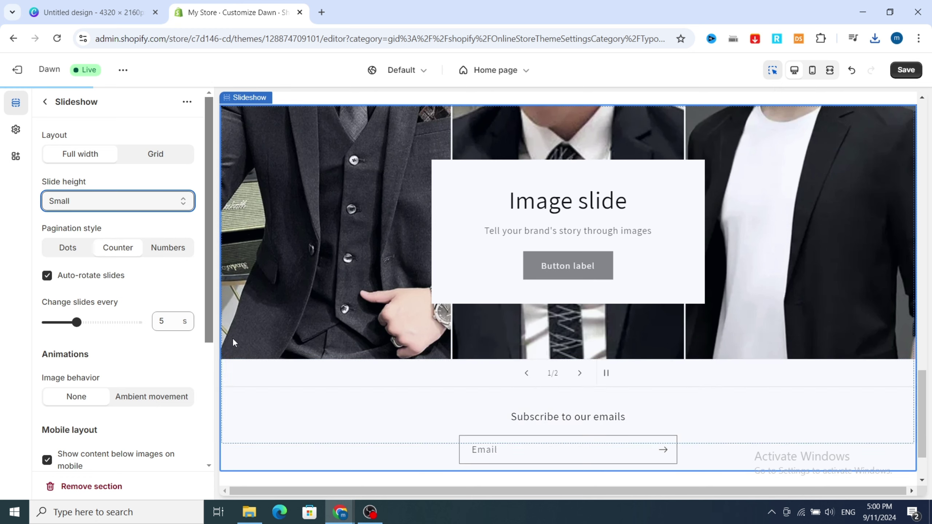
scroll(55, 101, down, 5)
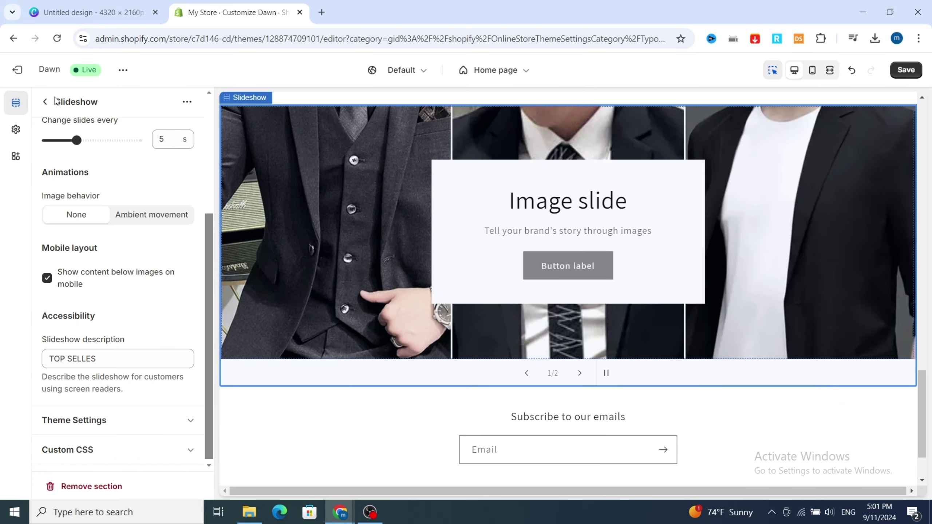
Leave the slideshow settings and add an Email signup section to the home page's footer group
click(46, 102)
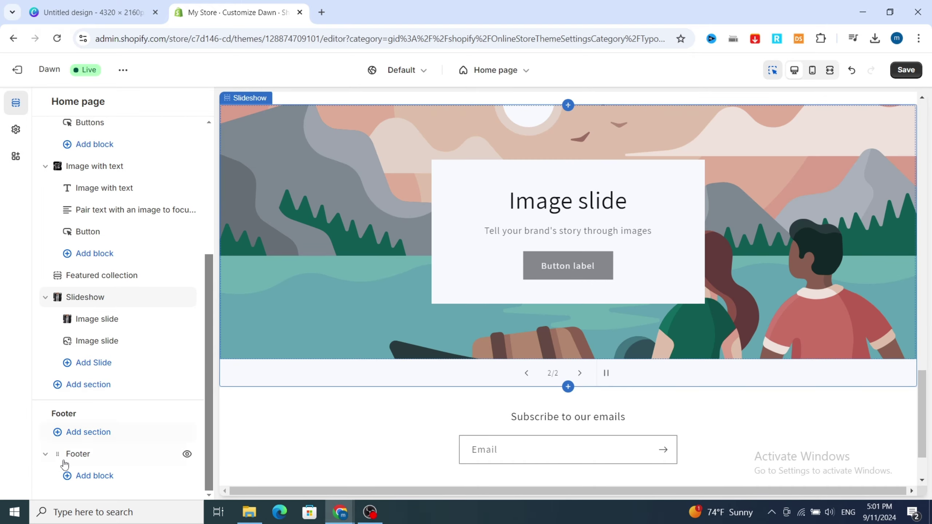
click(60, 436)
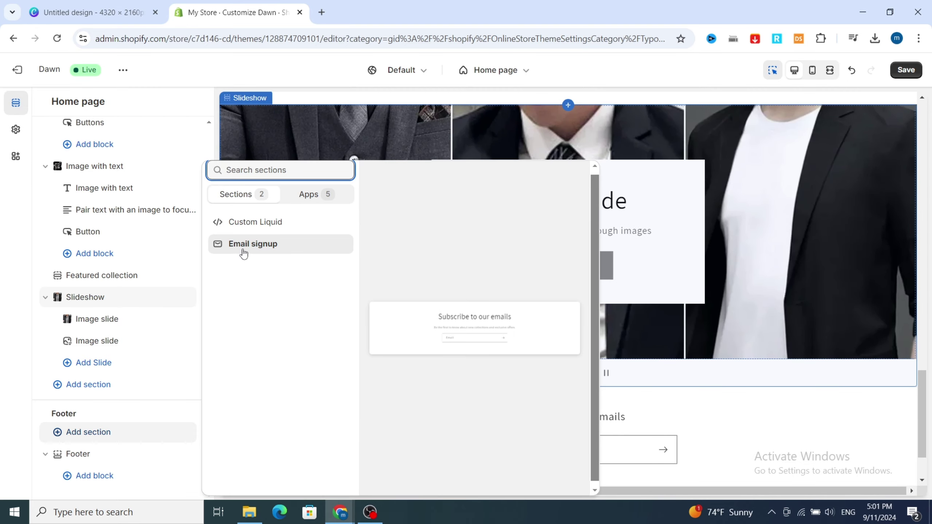
click(245, 251)
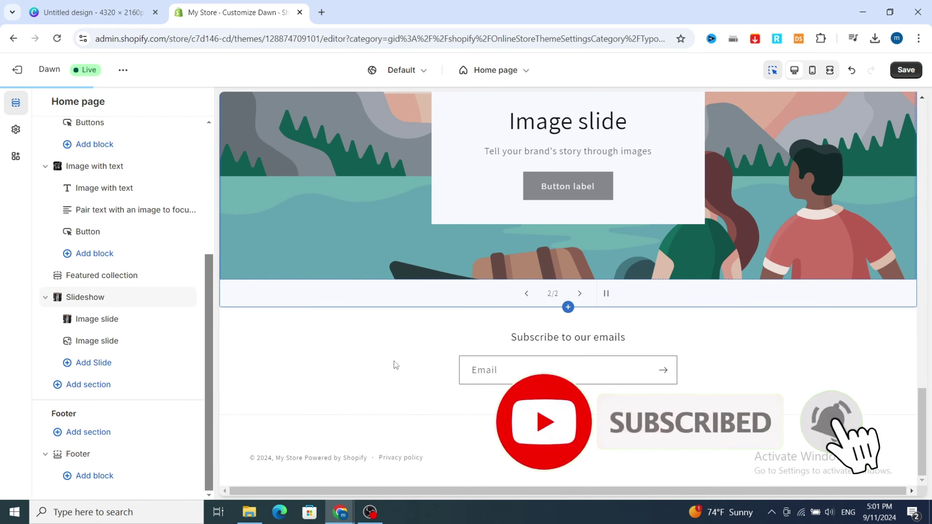
Set the footer section's color scheme to Scheme 4
click(359, 378)
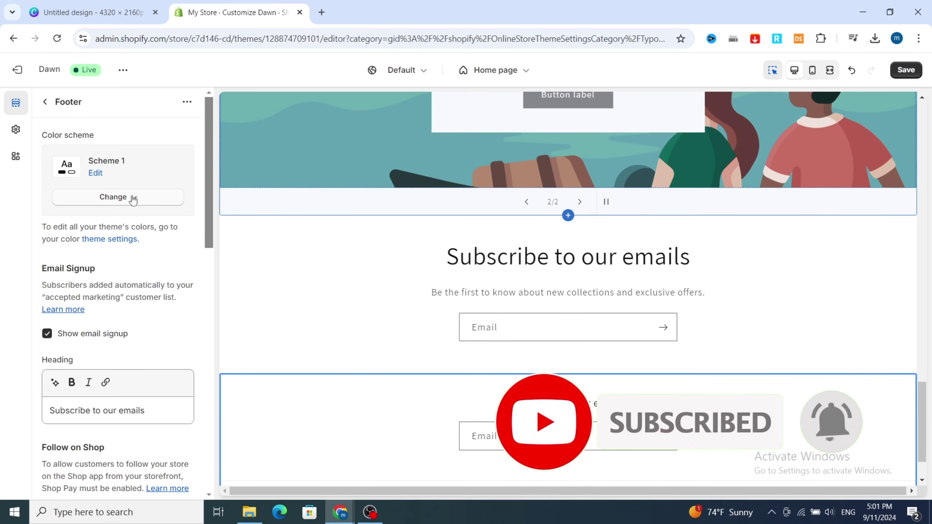
click(133, 198)
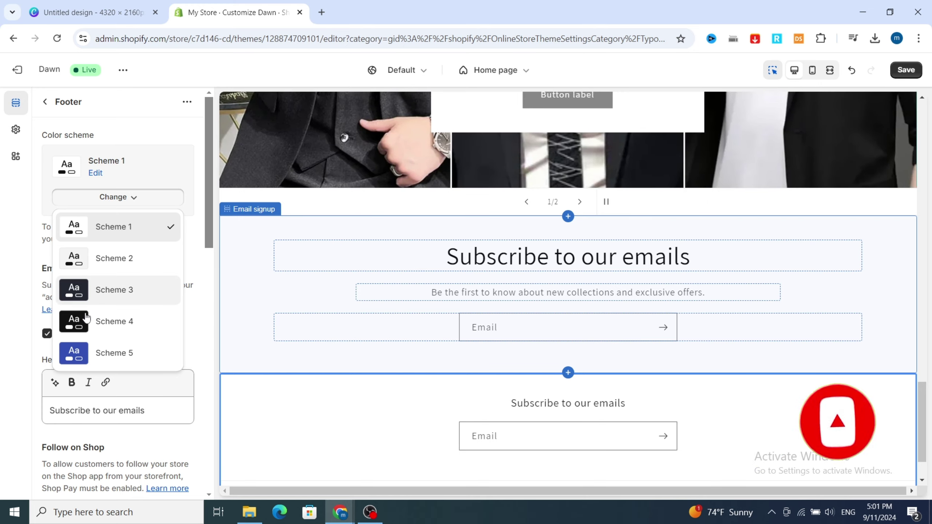
click(85, 315)
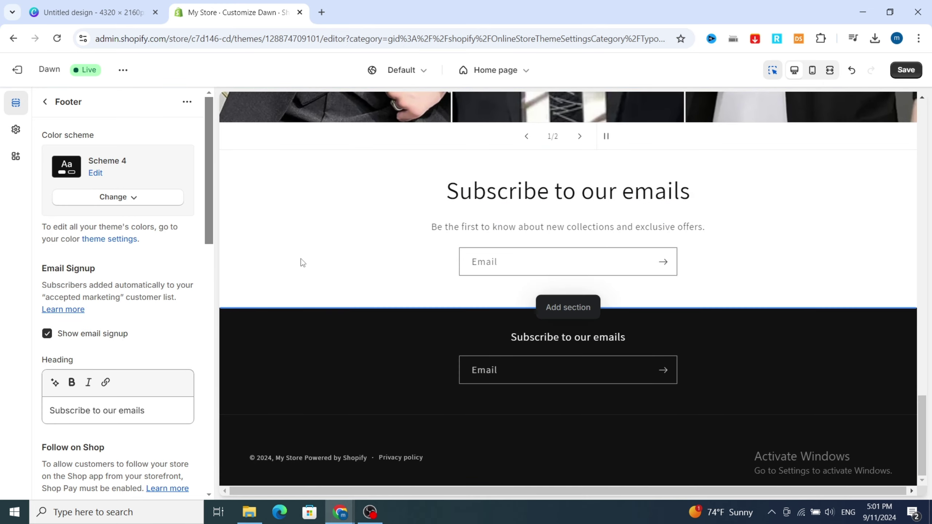
Remove the email form block and the whole Email signup section from the footer group, and check the page preview
click(298, 265)
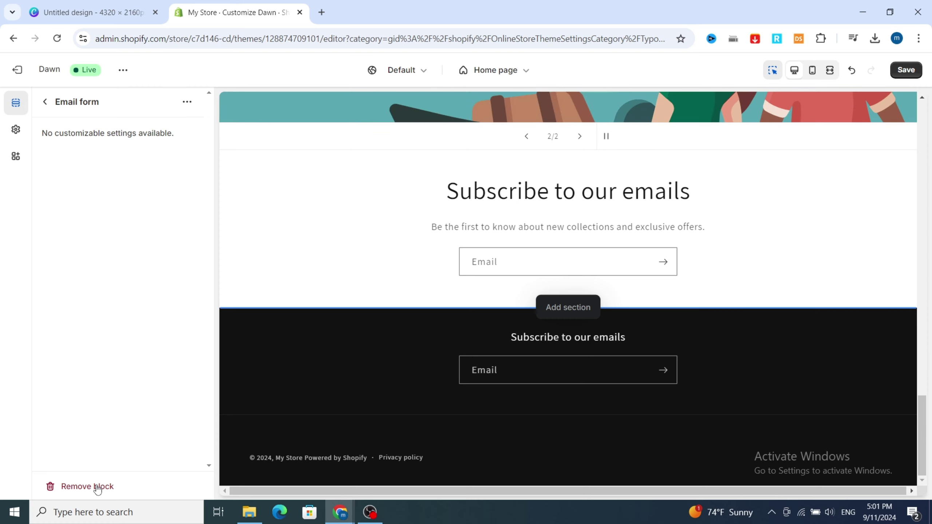
click(96, 487)
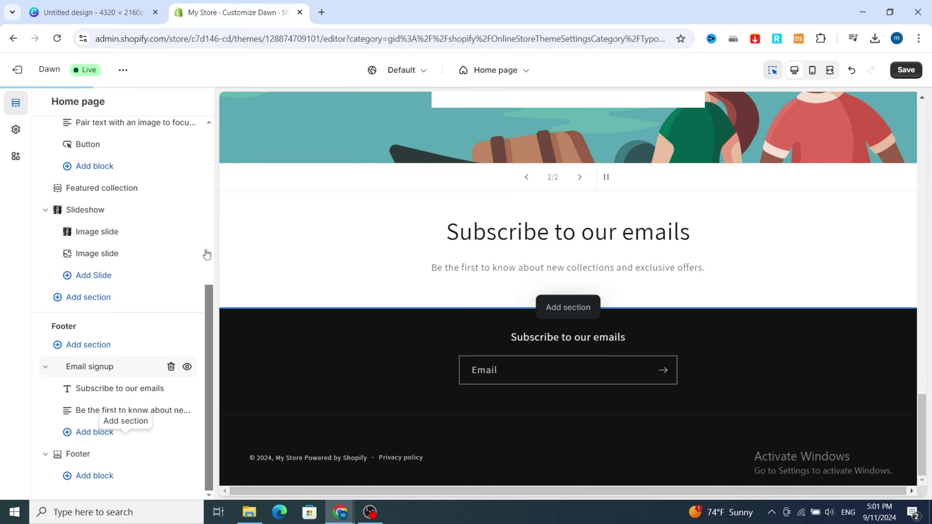
scroll(375, 343, up, 4)
scroll(375, 344, up, 10)
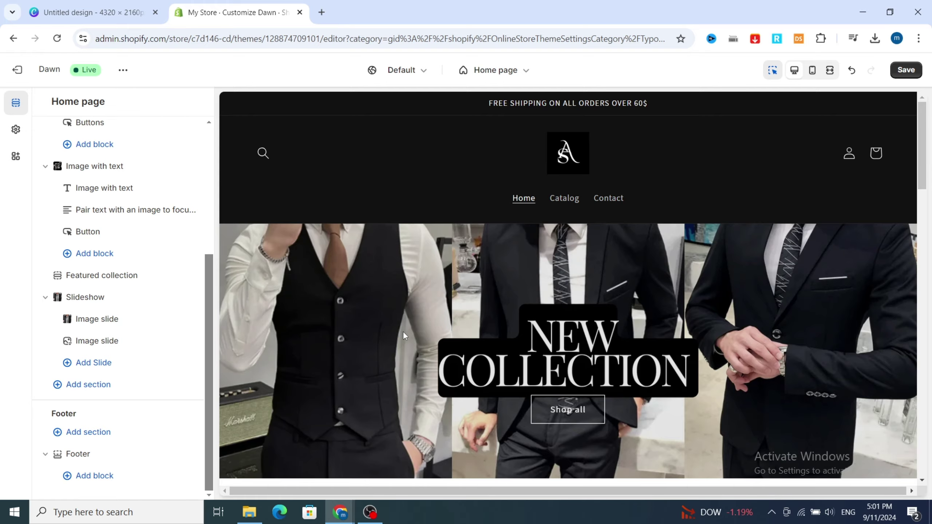
scroll(402, 331, down, 15)
scroll(437, 358, down, 8)
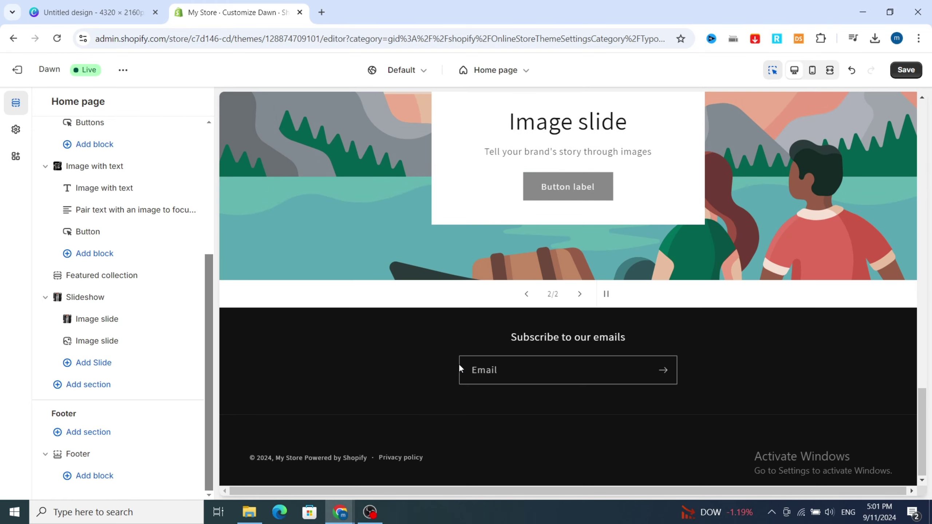
Set the first image slide's subheading to "THE BEST SELLERS" and its button label to "BUY NOW"
scroll(422, 330, up, 3)
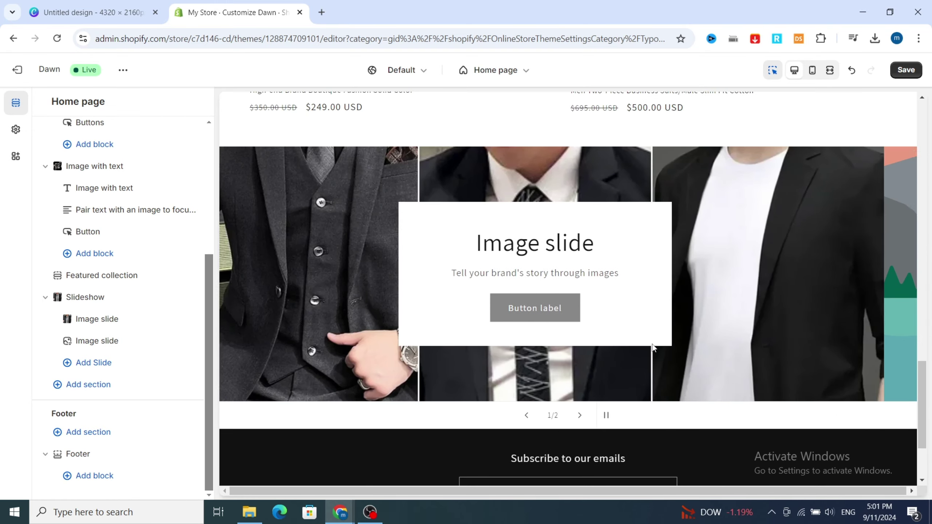
click(304, 290)
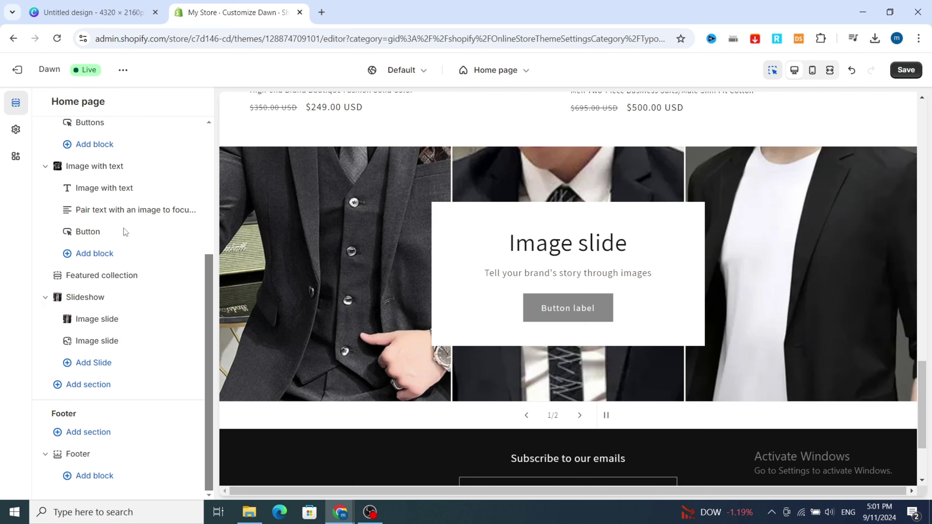
scroll(118, 331, down, 5)
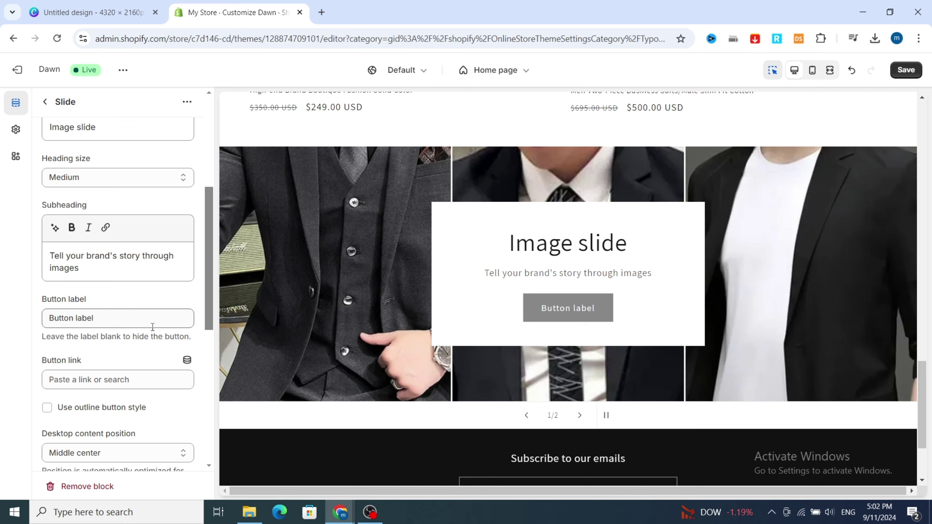
triple_click(110, 322)
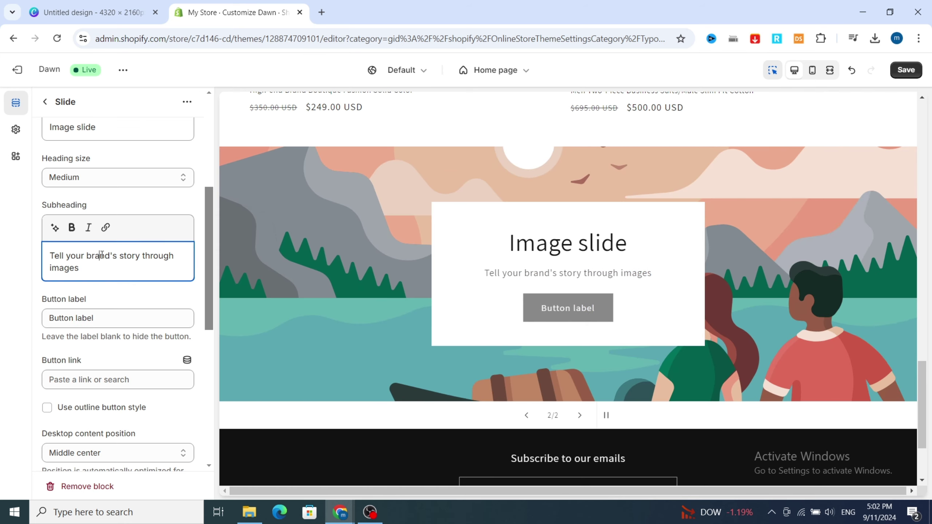
triple_click(102, 255)
text(THE )
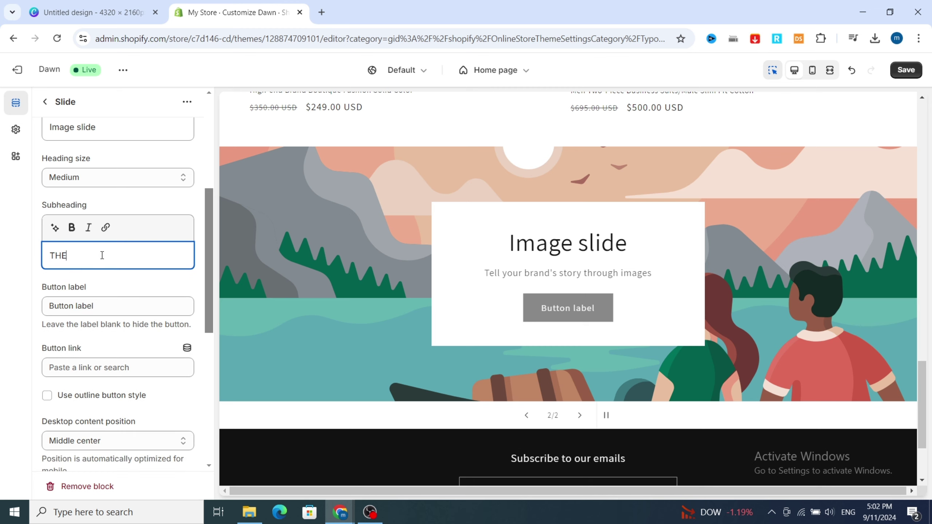
text(BEST SE)
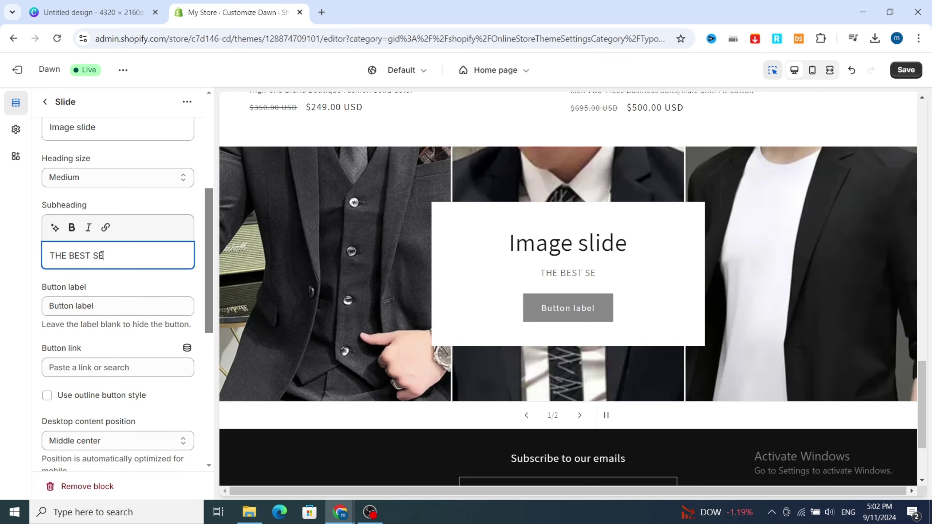
text(LLERS)
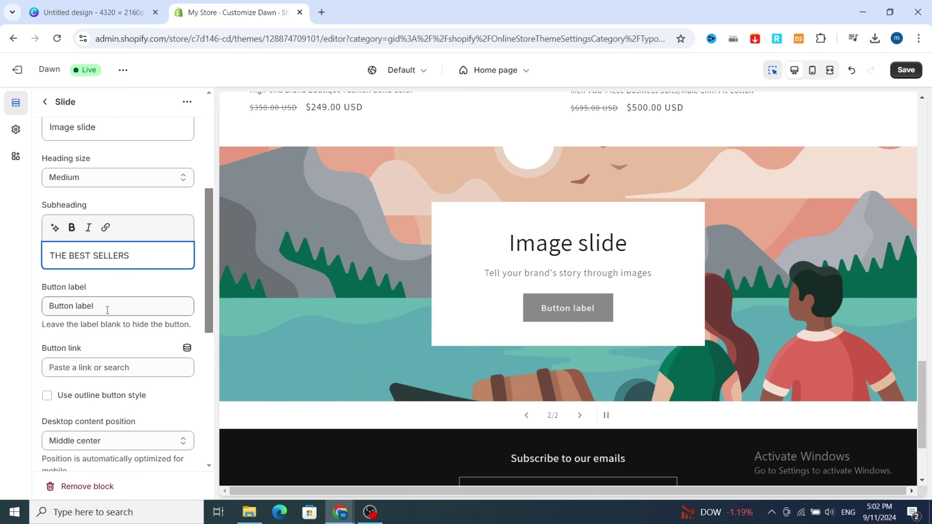
triple_click(64, 308)
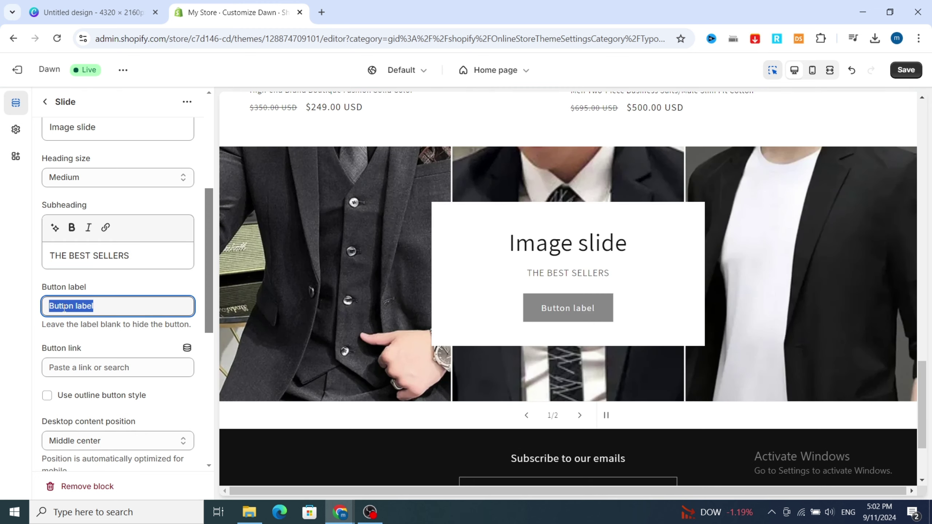
text(BUY NOW)
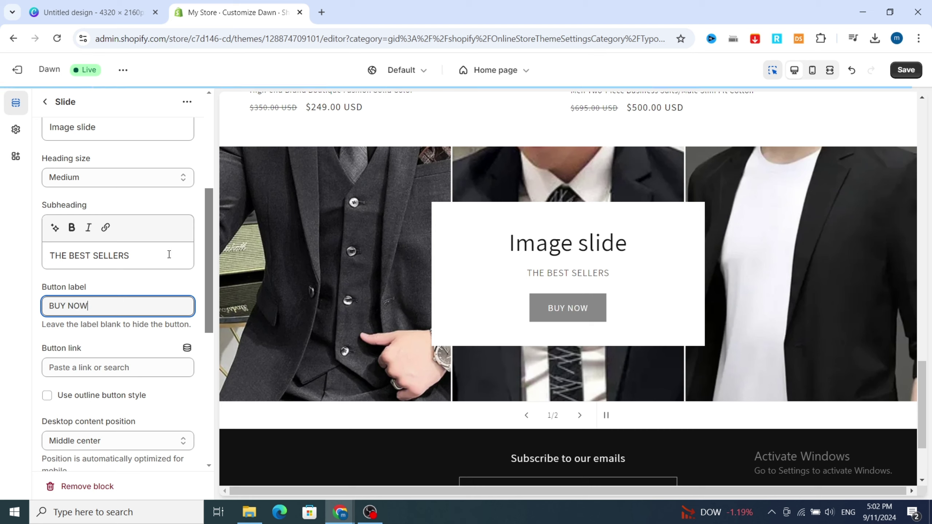
Set the first slide's image overlay opacity to 40% and its color scheme to Scheme 4
scroll(121, 329, down, 2)
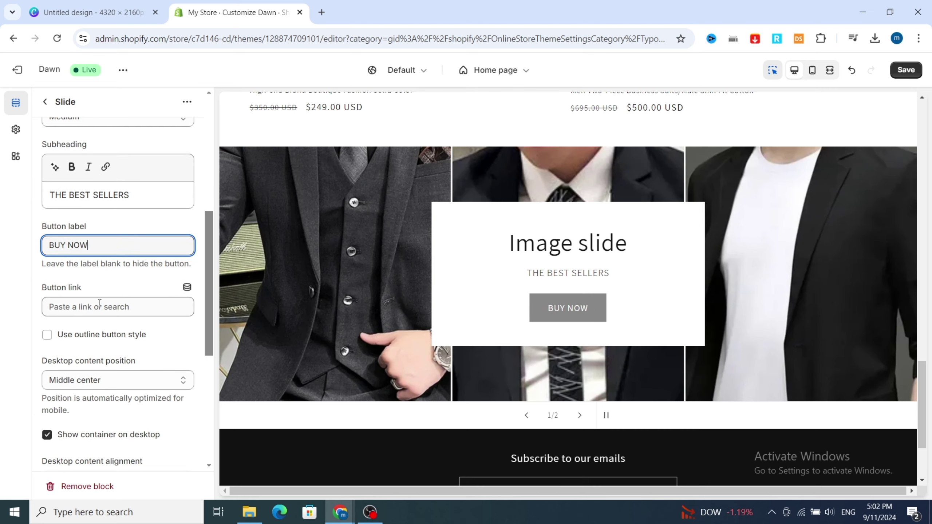
scroll(98, 316, down, 1)
scroll(92, 332, down, 3)
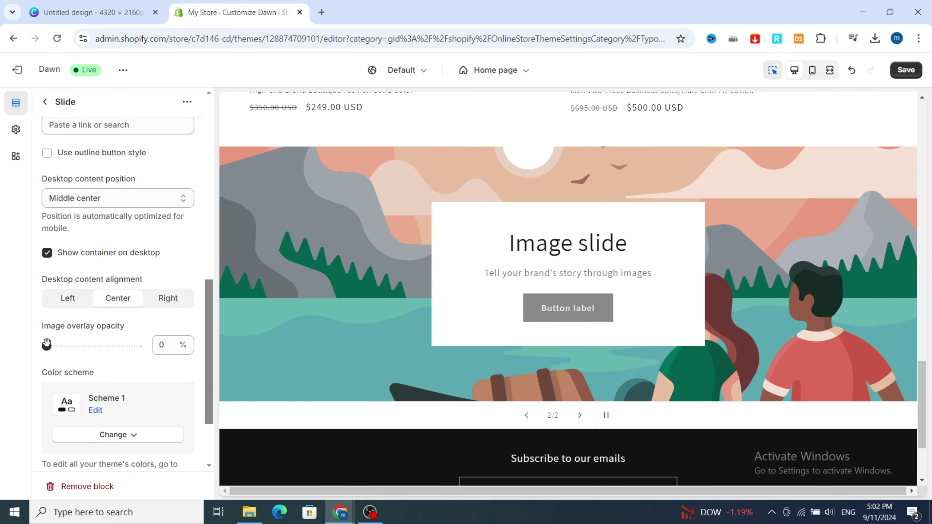
drag(46, 344, 83, 346)
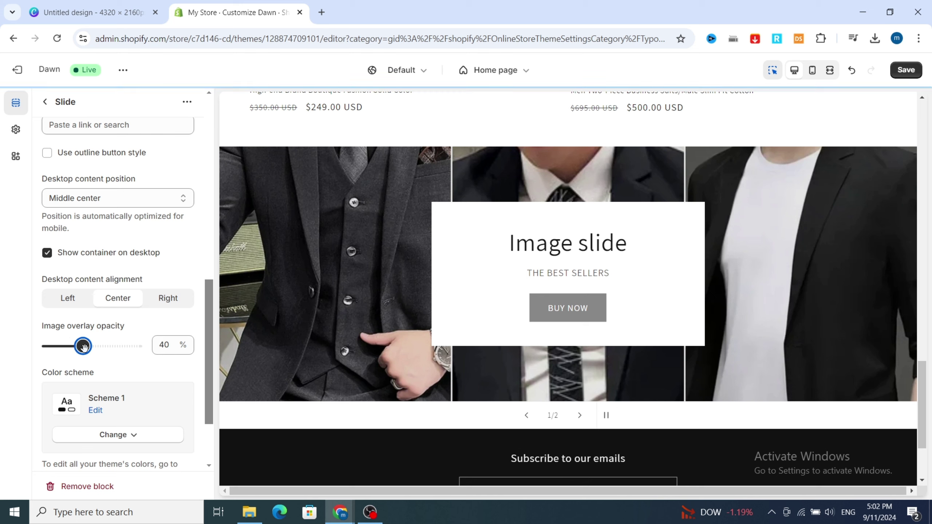
scroll(152, 382, down, 2)
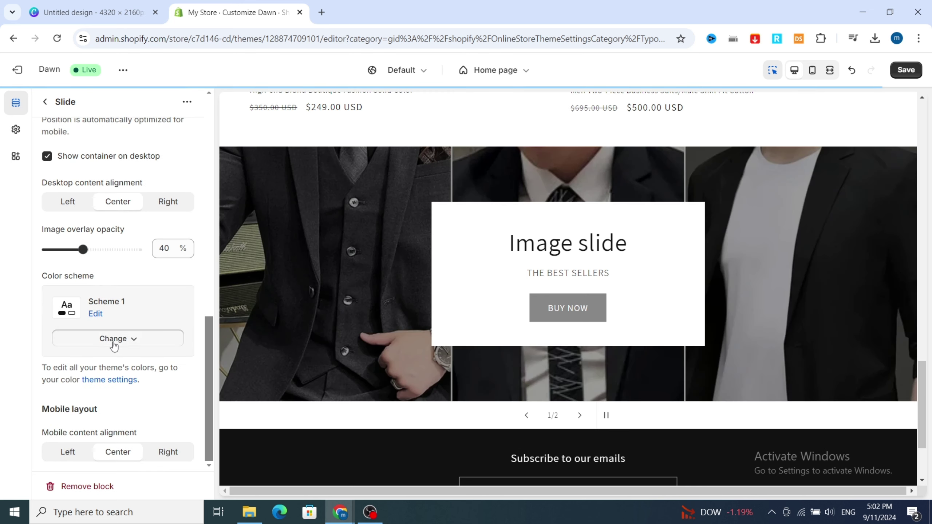
click(114, 345)
click(101, 282)
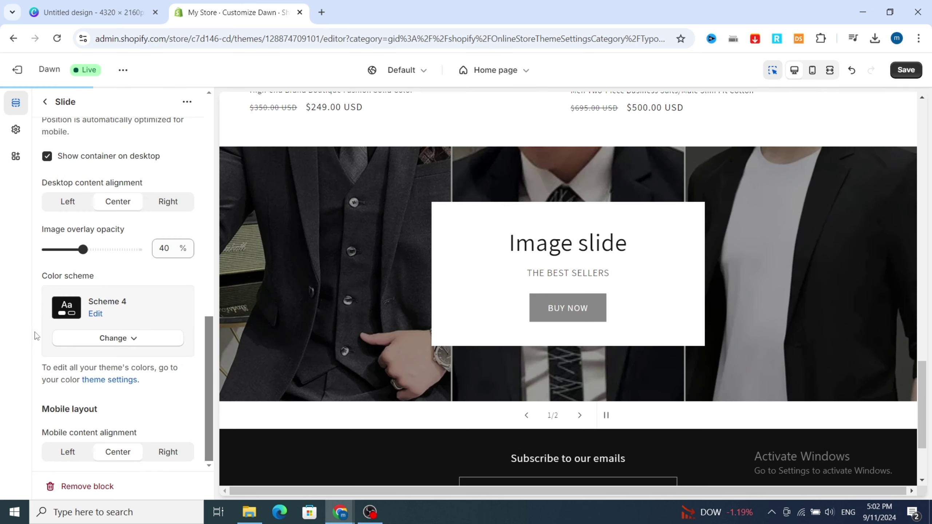
Review the home page in the desktop preview, from the header through the products to the slideshow
scroll(164, 329, up, 3)
scroll(515, 283, up, 5)
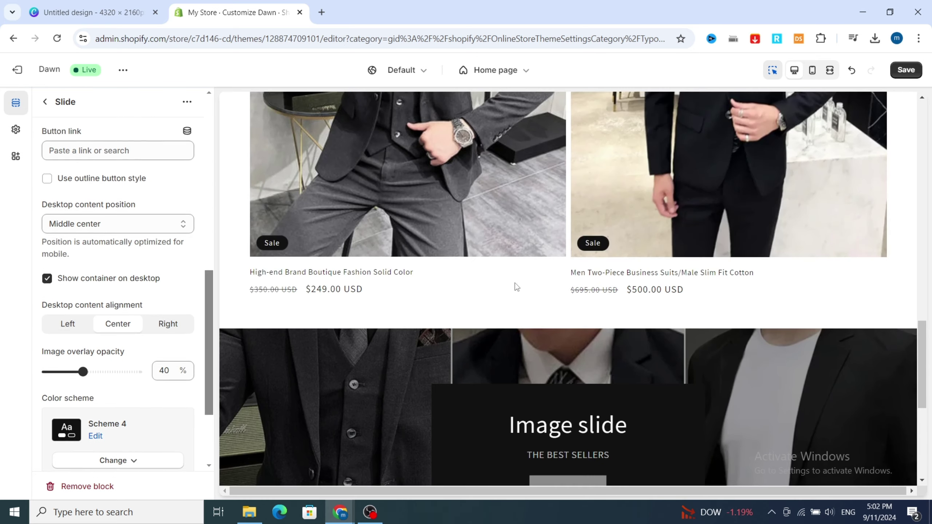
scroll(515, 282, up, 10)
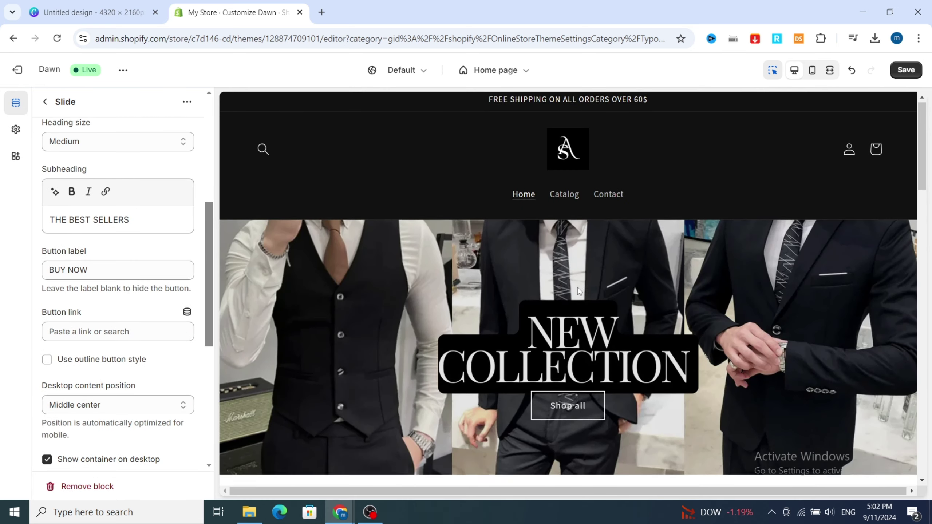
scroll(578, 288, down, 15)
scroll(578, 288, up, 5)
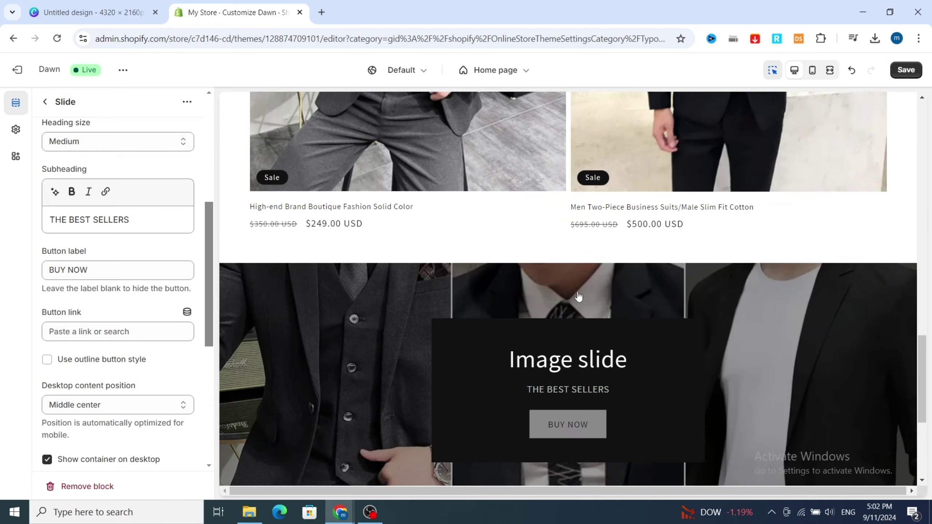
scroll(578, 294, up, 10)
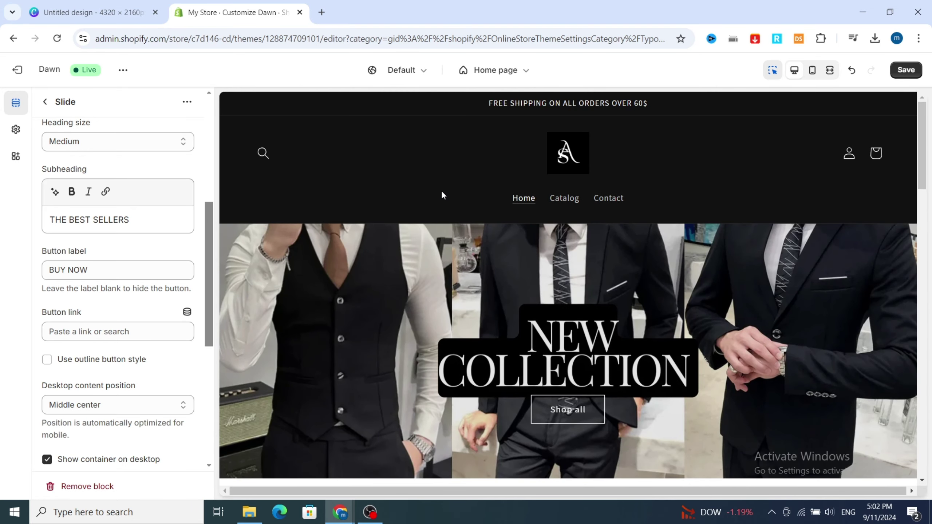
Switch to the mobile preview and examine the home page layout from header to footer
click(813, 73)
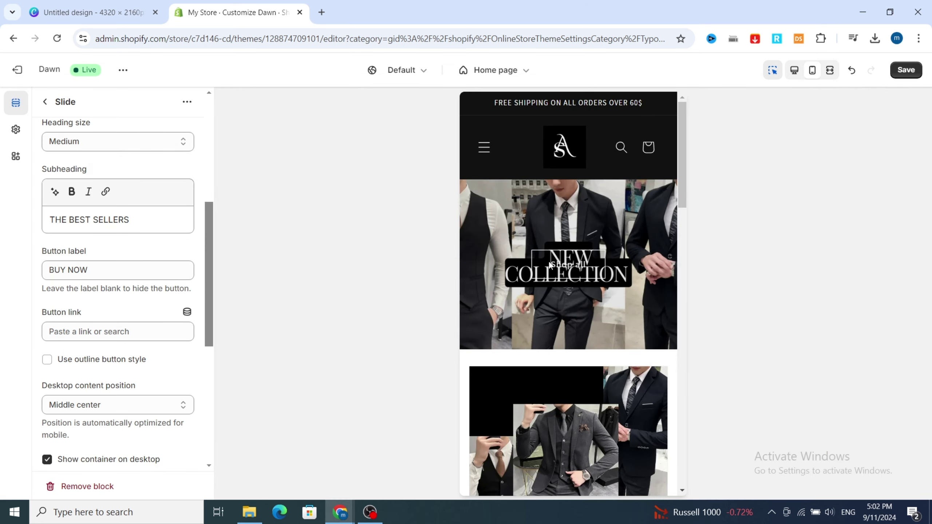
scroll(570, 266, down, 10)
scroll(572, 290, up, 8)
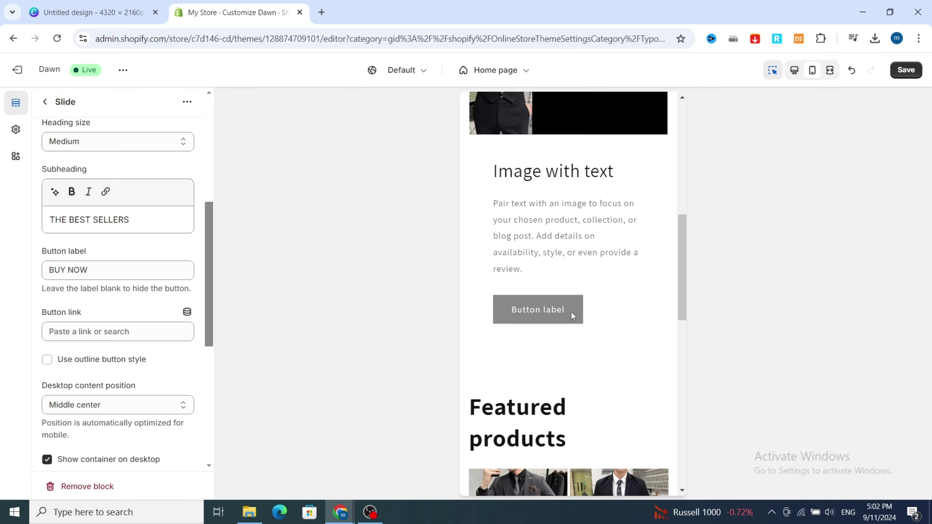
scroll(574, 310, up, 2)
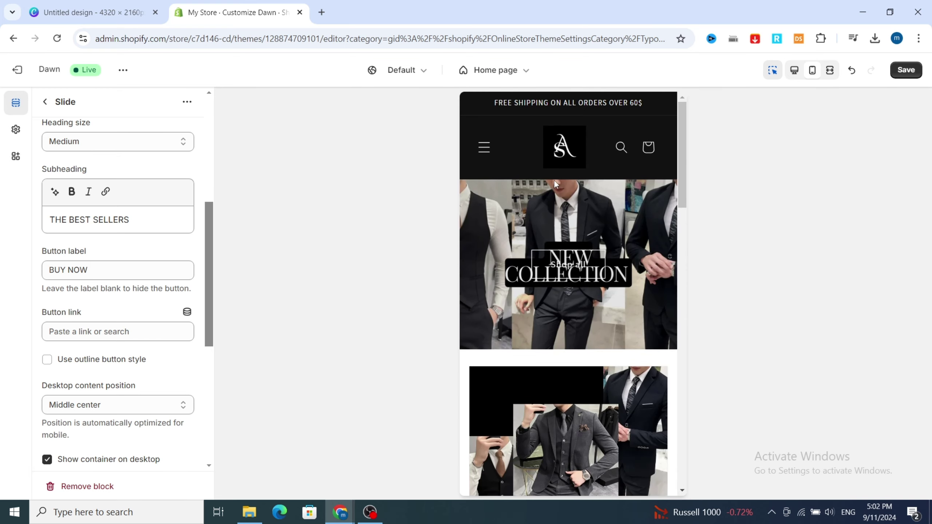
scroll(555, 180, down, 10)
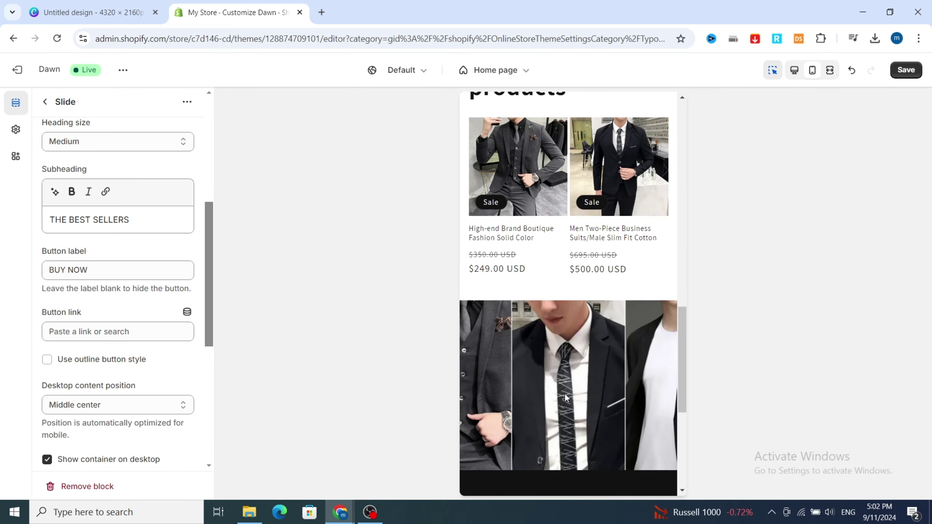
scroll(565, 364, down, 7)
scroll(563, 394, up, 3)
scroll(563, 394, up, 5)
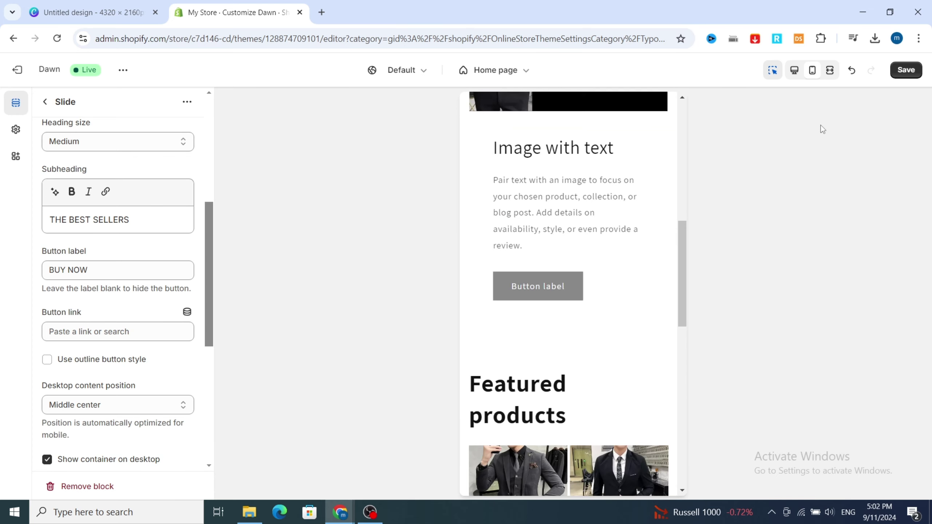
Return to the desktop preview and save the theme changes before exiting the theme editor
click(794, 70)
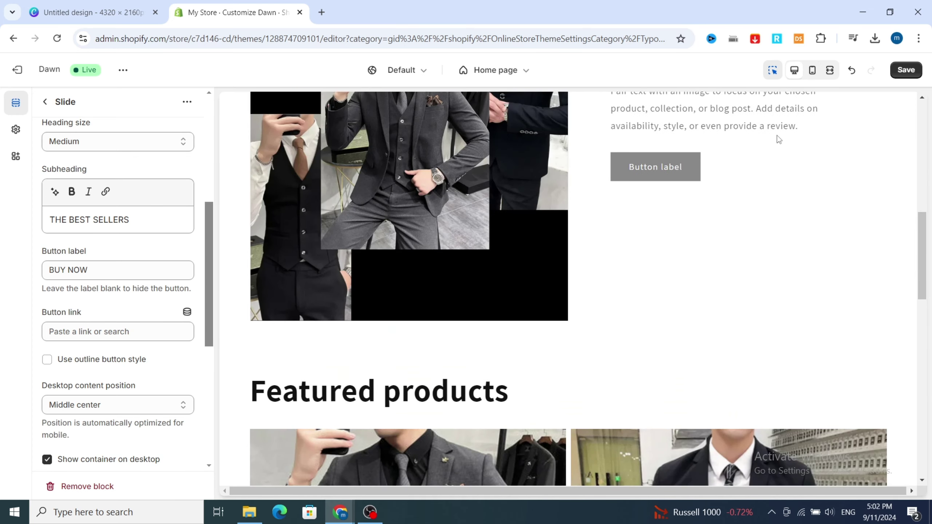
click(905, 71)
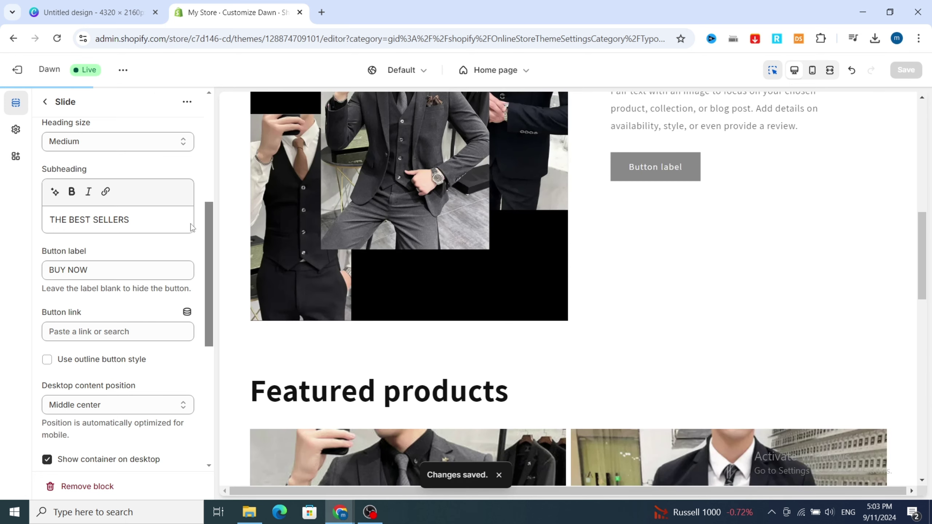
click(16, 72)
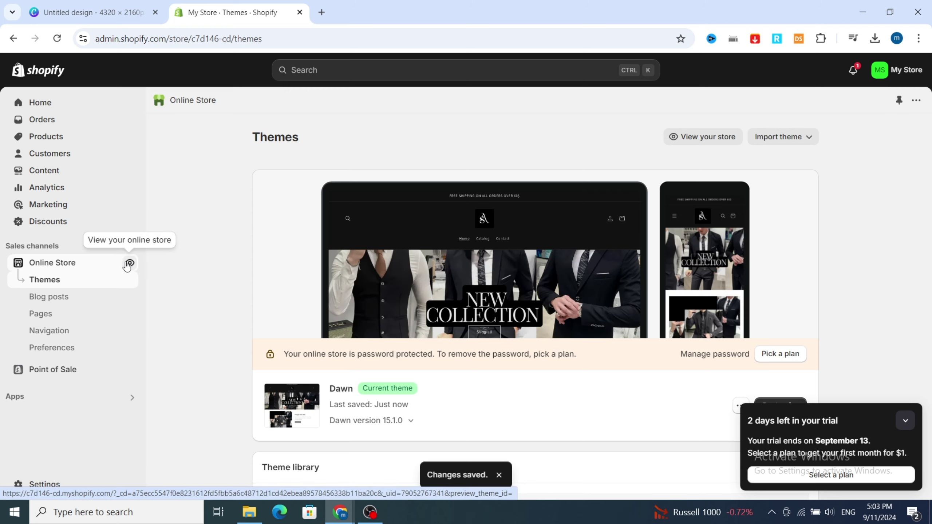
Open the online store in a new tab, look through its home page, and return to the Shopify Themes page
click(129, 263)
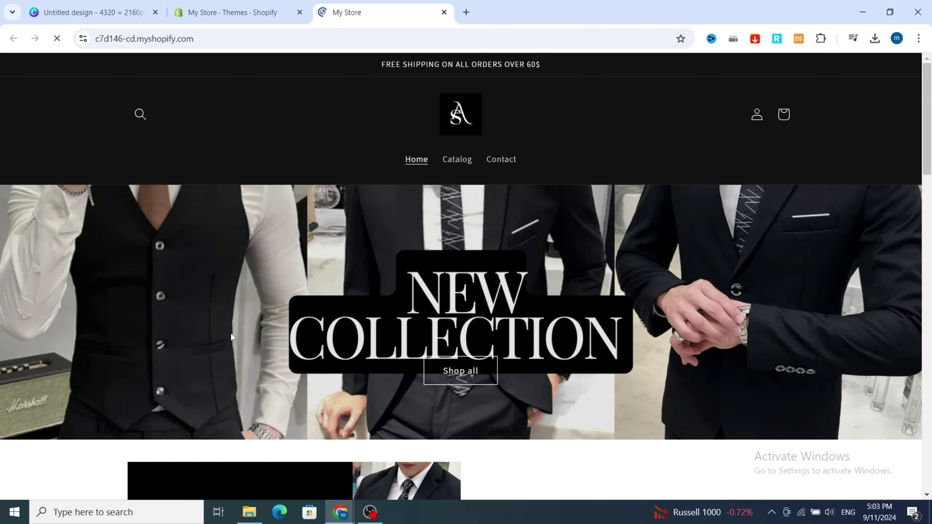
scroll(442, 279, down, 3)
scroll(442, 281, down, 20)
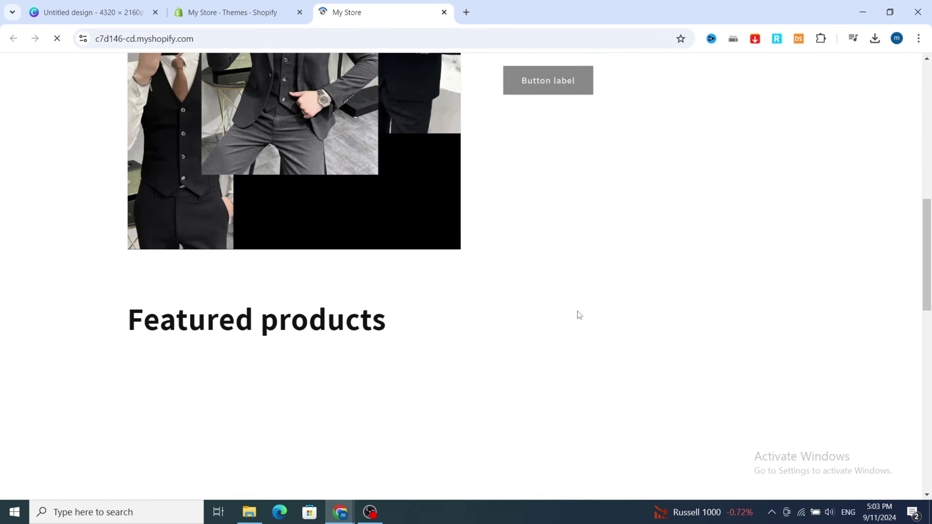
scroll(476, 317, down, 3)
scroll(438, 322, up, 12)
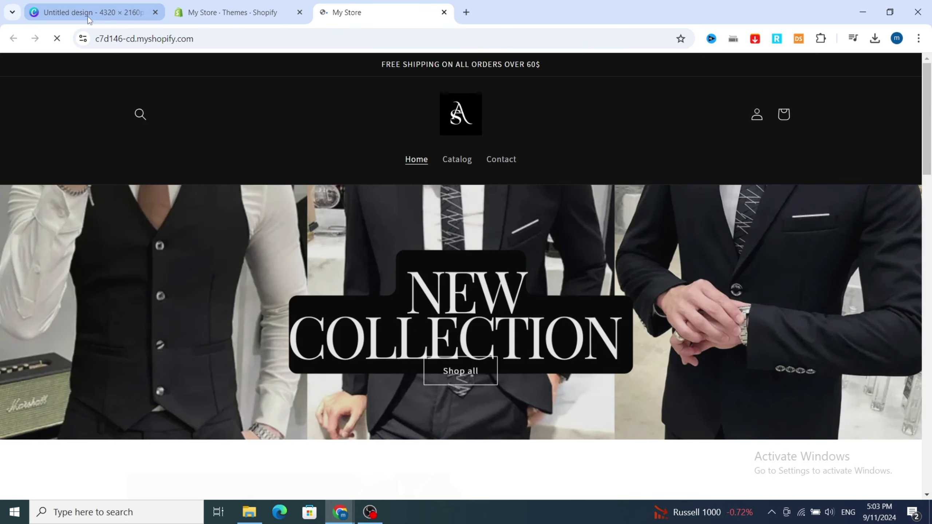
click(95, 12)
click(222, 15)
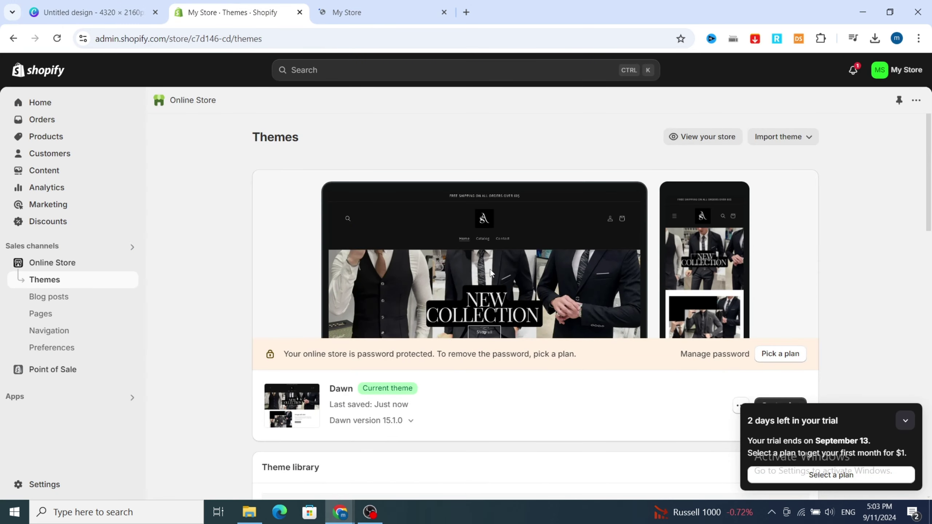